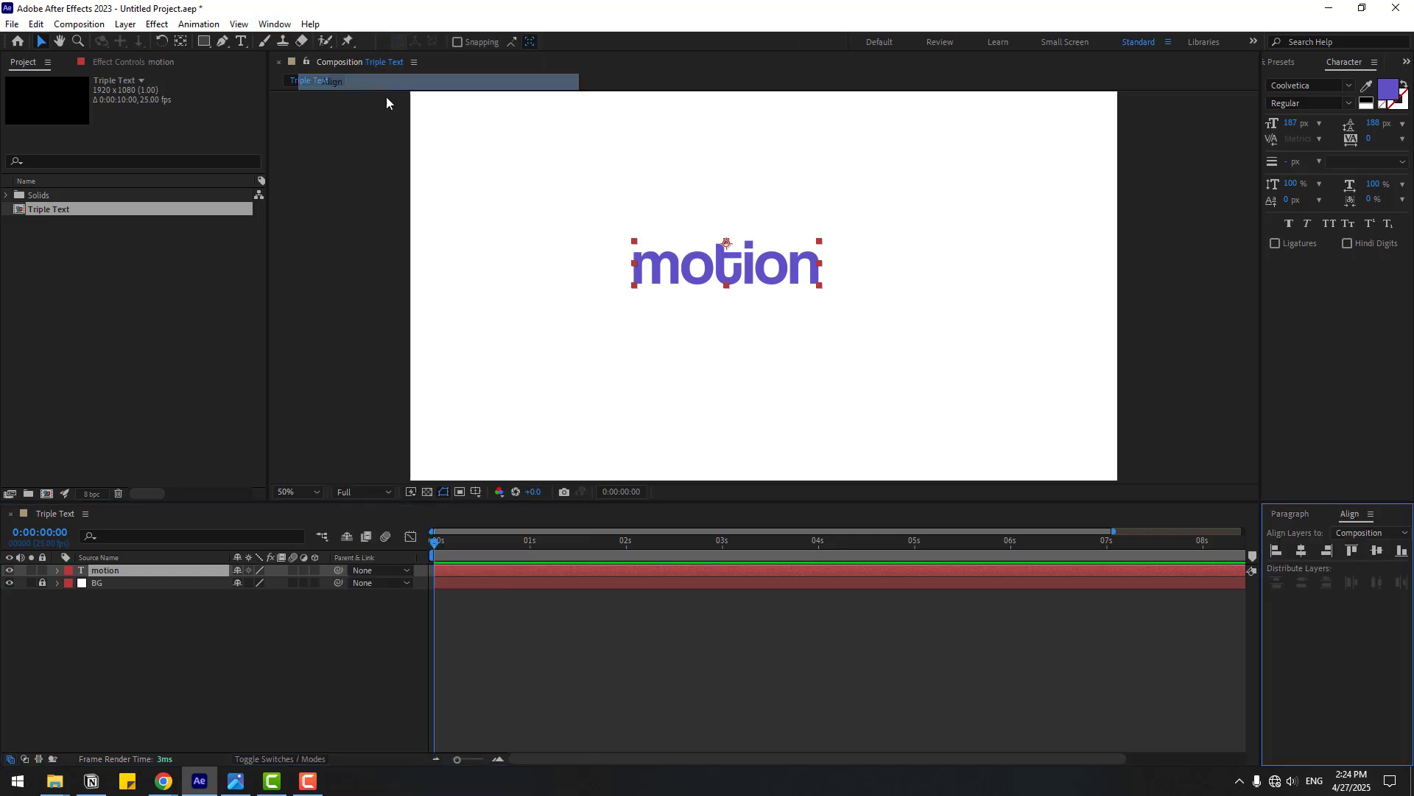
# Centre the motion text horizontally and vertically in the composition and nudge it straight up into the upper half.
pyautogui.click(1302, 552)
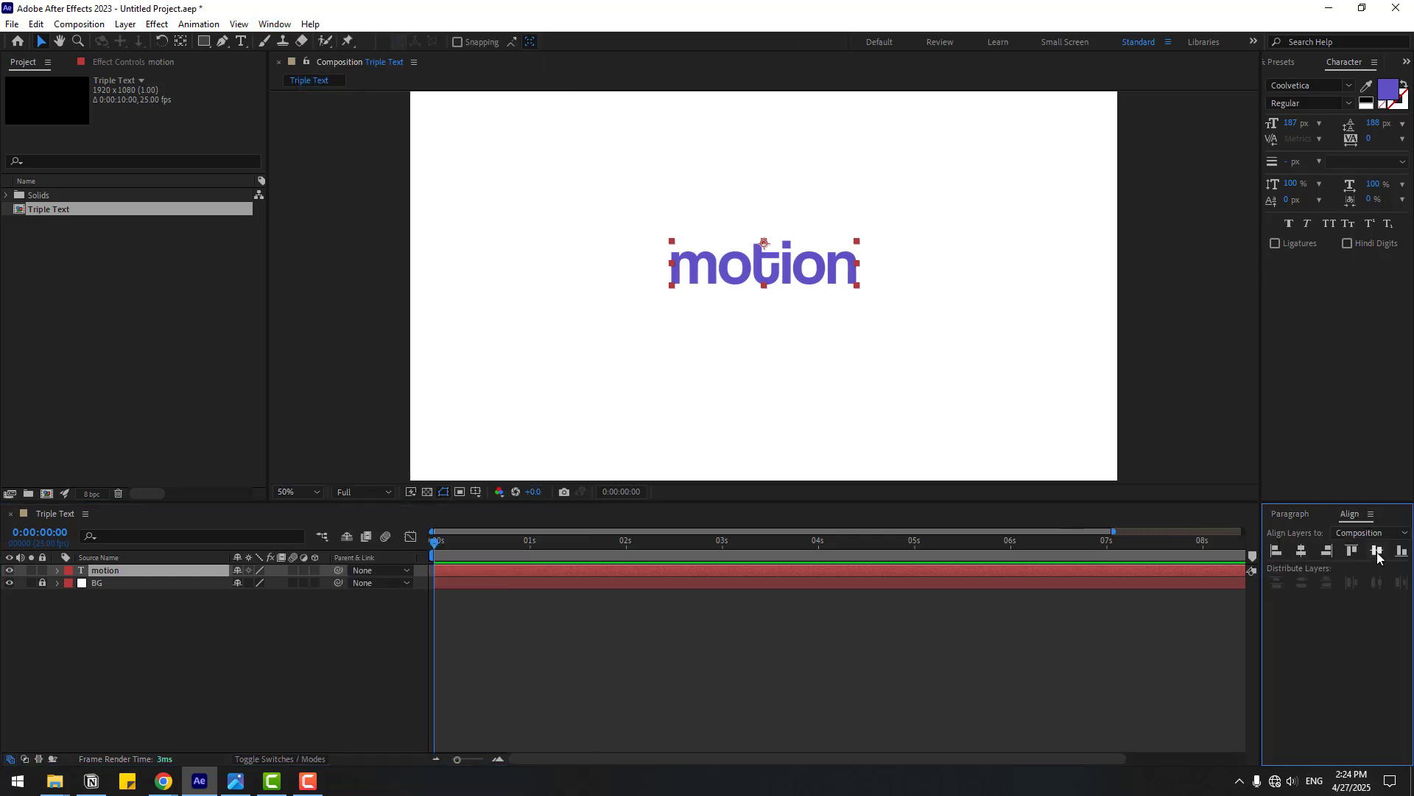
pyautogui.click(1377, 551)
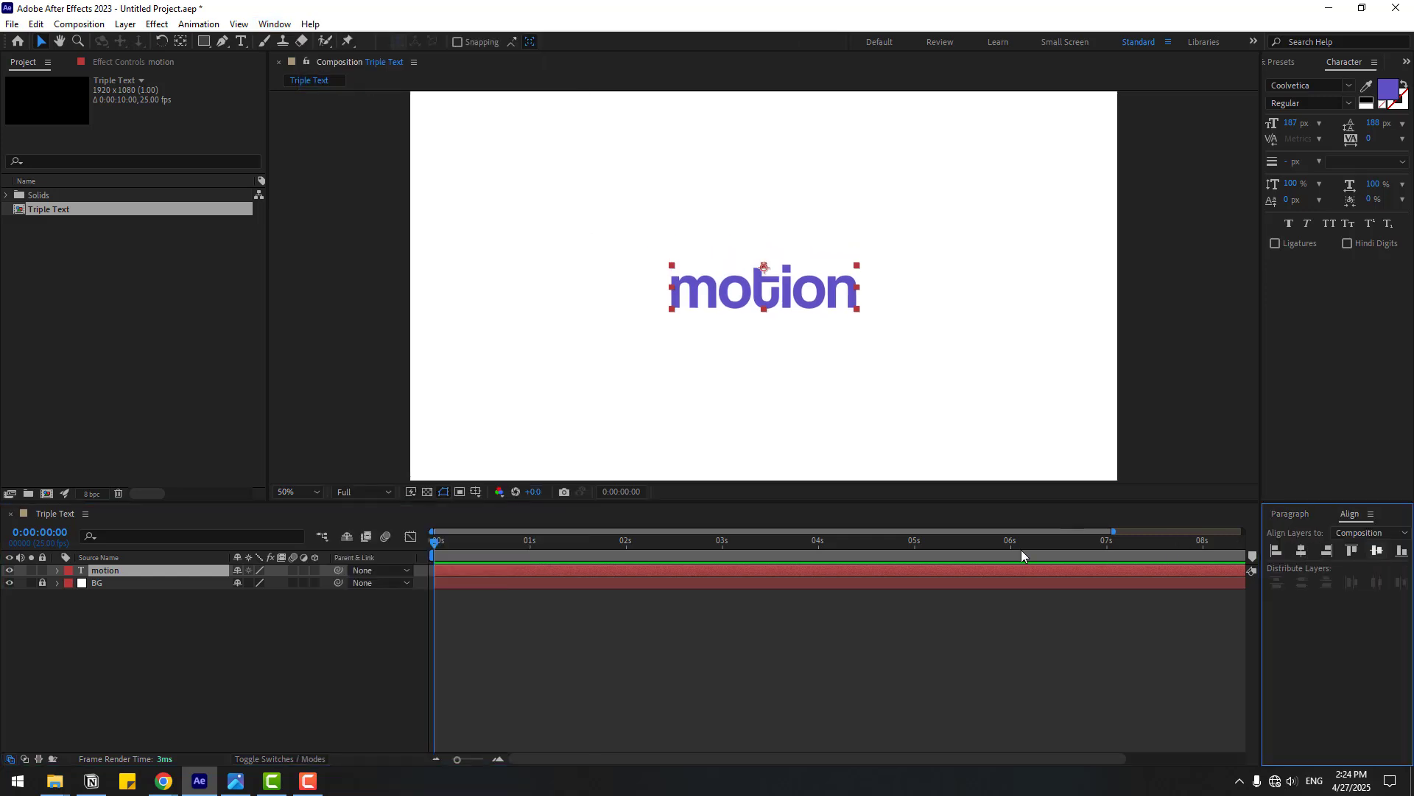
pyautogui.click(135, 598)
pyautogui.hotkey('shift', 'Up')
pyautogui.hotkey('shift', 'Up')
pyautogui.hotkey('shift', 'Up')
pyautogui.hotkey('shift', 'Up')
pyautogui.hotkey('shift', 'Up')
pyautogui.hotkey('shift', 'Up')
pyautogui.hotkey('shift', 'Up')
pyautogui.hotkey('shift', 'Up')
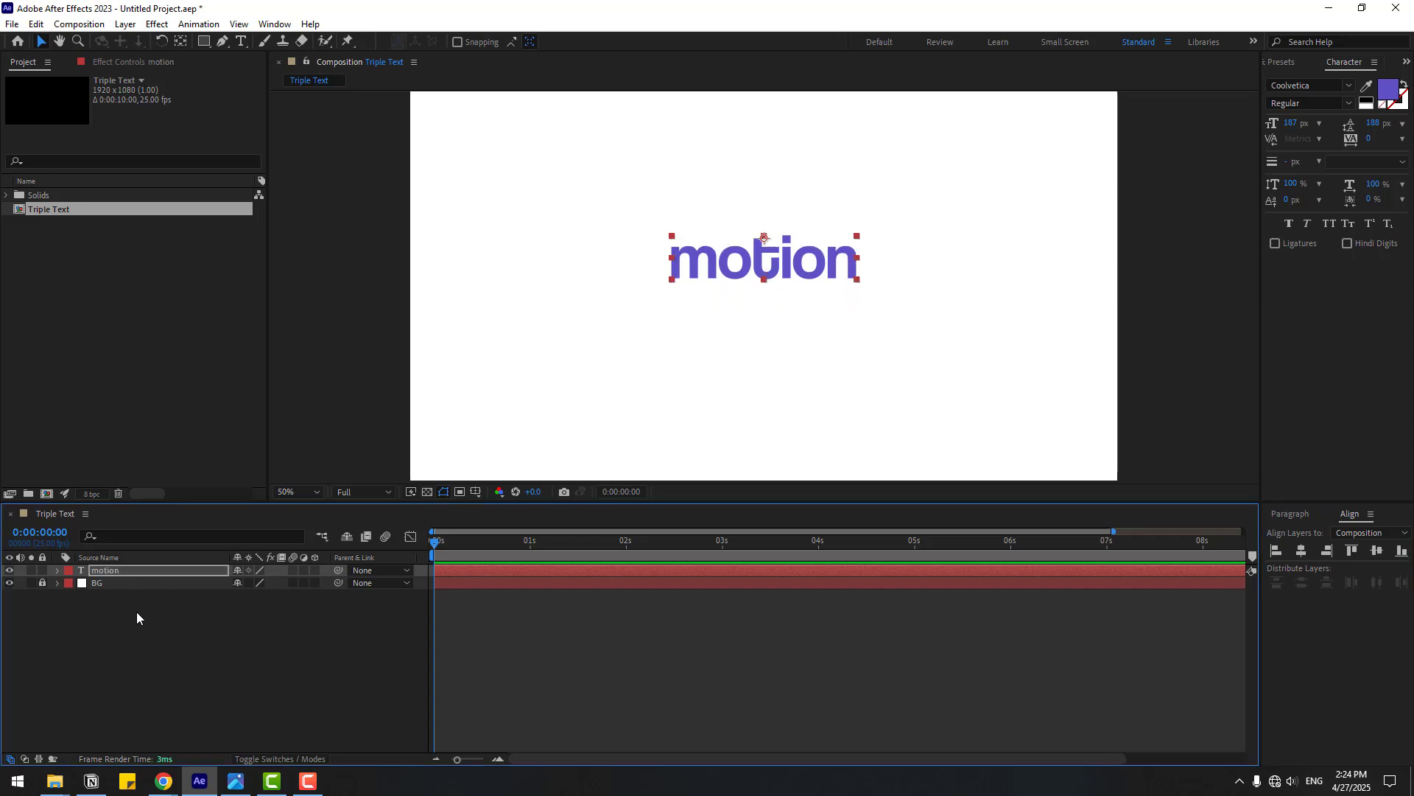
pyautogui.hotkey('shift', 'Up')
pyautogui.hotkey('shift', 'Up')
pyautogui.hotkey('shift', 'Up')
pyautogui.hotkey('shift', 'Up')
pyautogui.hotkey('shift', 'Up')
pyautogui.hotkey('shift', 'Up')
pyautogui.hotkey('shift', 'Up')
pyautogui.hotkey('shift', 'Up')
pyautogui.hotkey('shift', 'Up')
pyautogui.hotkey('shift', 'Up')
pyautogui.hotkey('shift', 'Up')
pyautogui.hotkey('shift', 'Up')
pyautogui.click(157, 620)
# Duplicate the motion text layer and change the copy's text to "design".
pyautogui.click(109, 571)
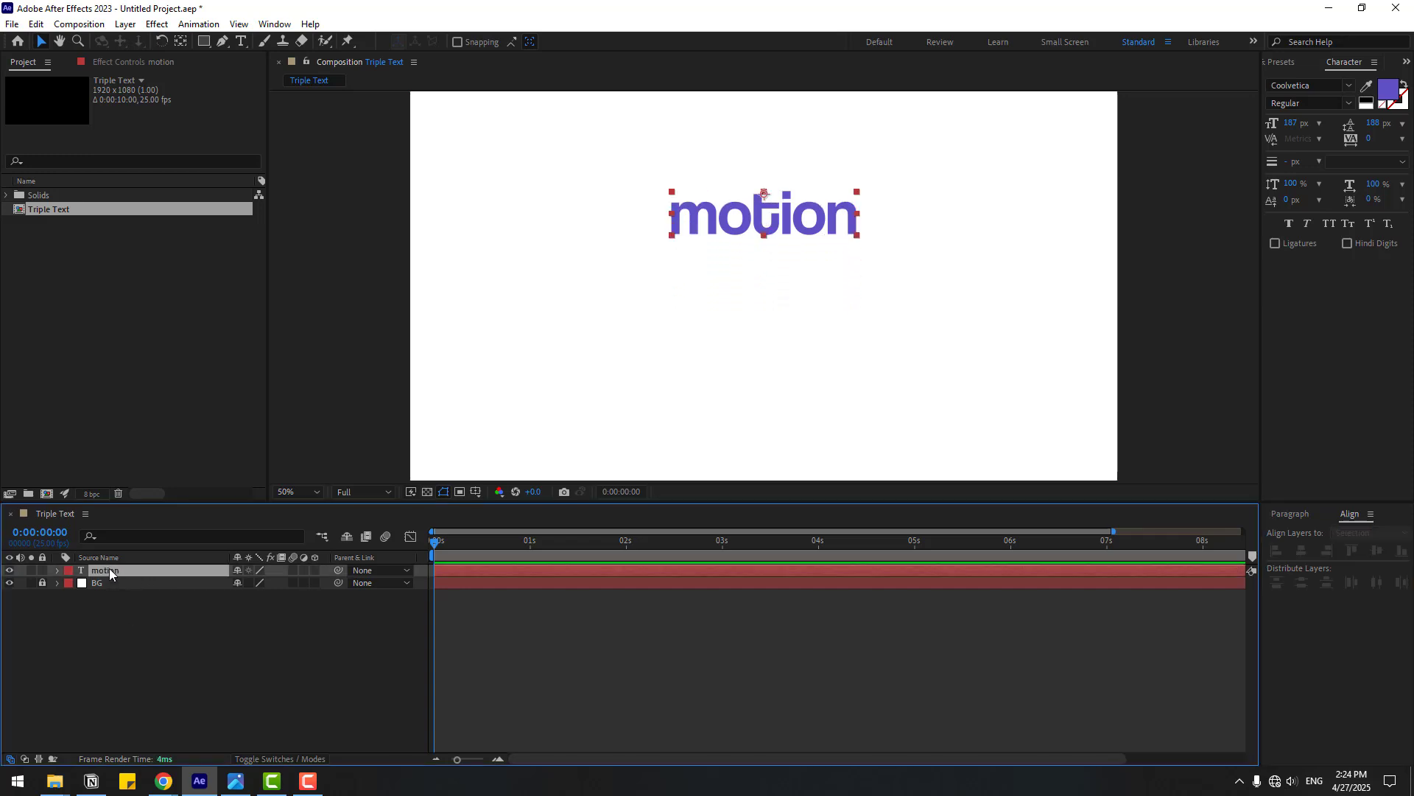
pyautogui.hotkey('ctrl', 'd')
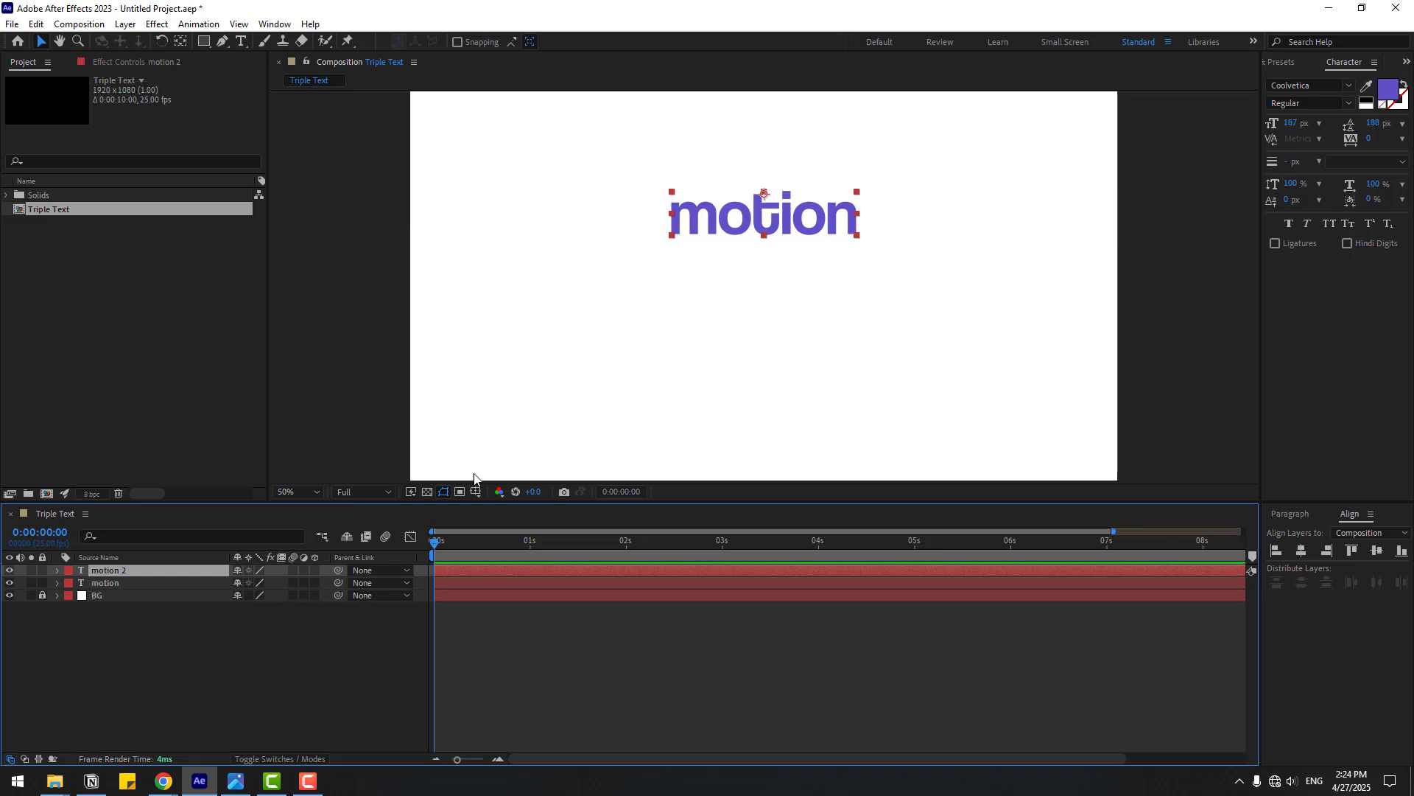
pyautogui.doubleClick(123, 570)
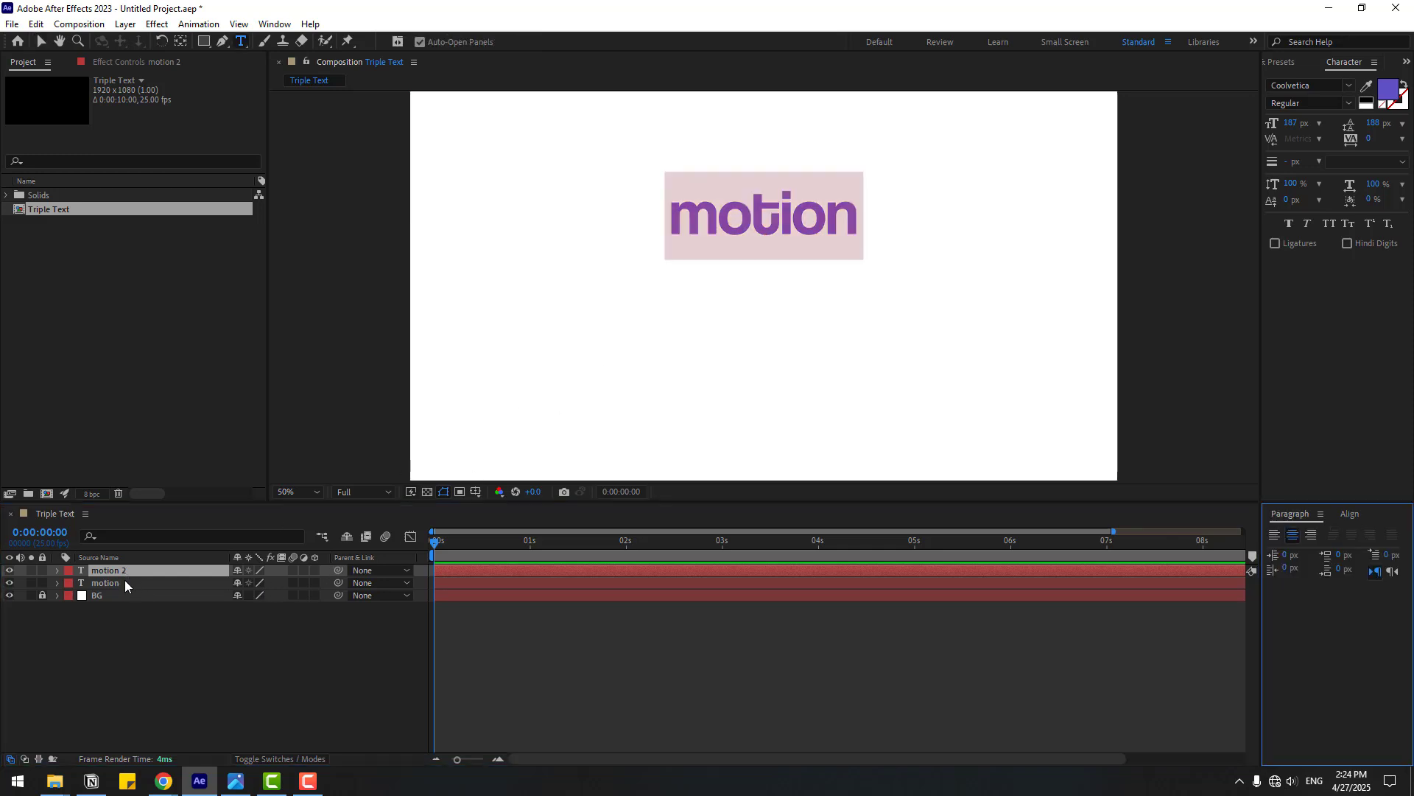
pyautogui.write('des')
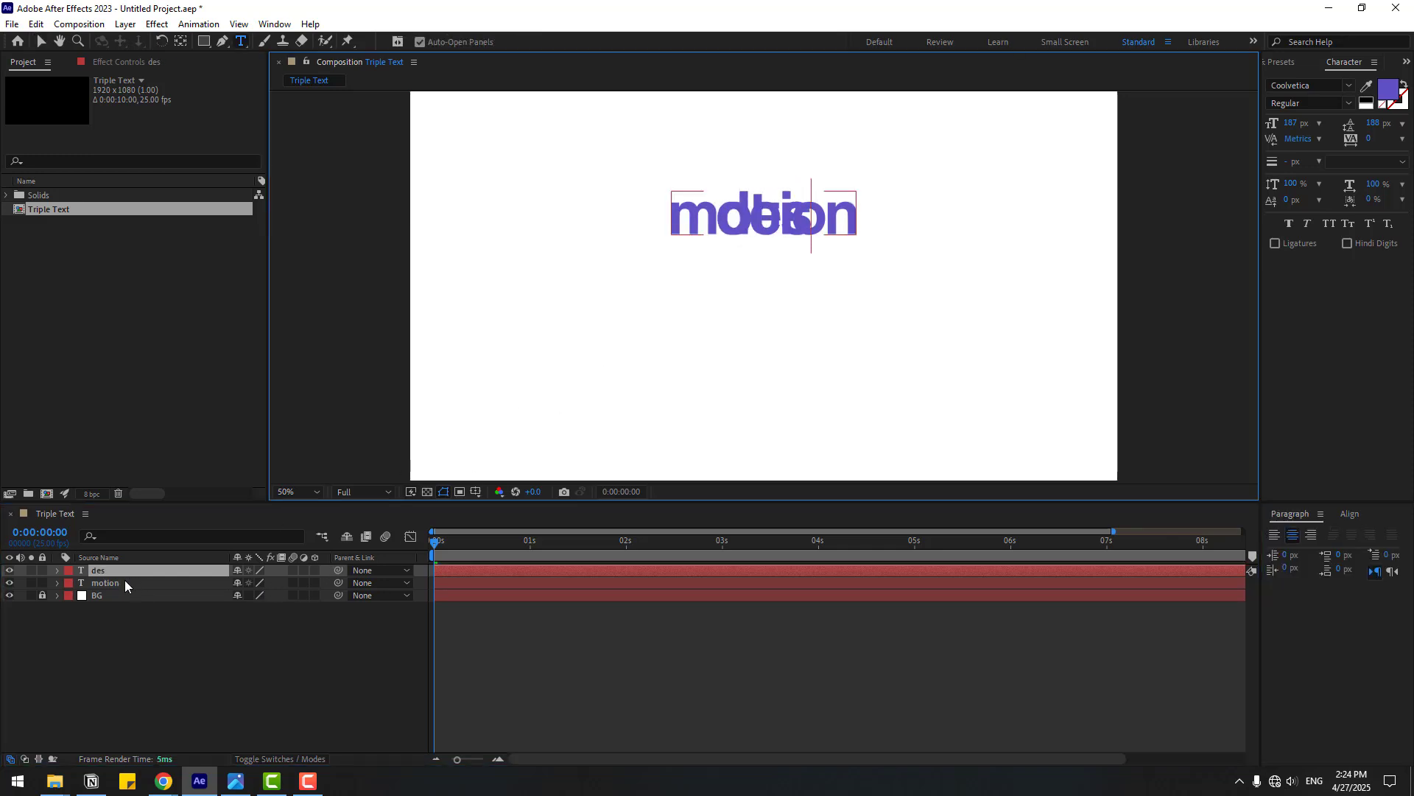
pyautogui.write('ign')
pyautogui.click(40, 42)
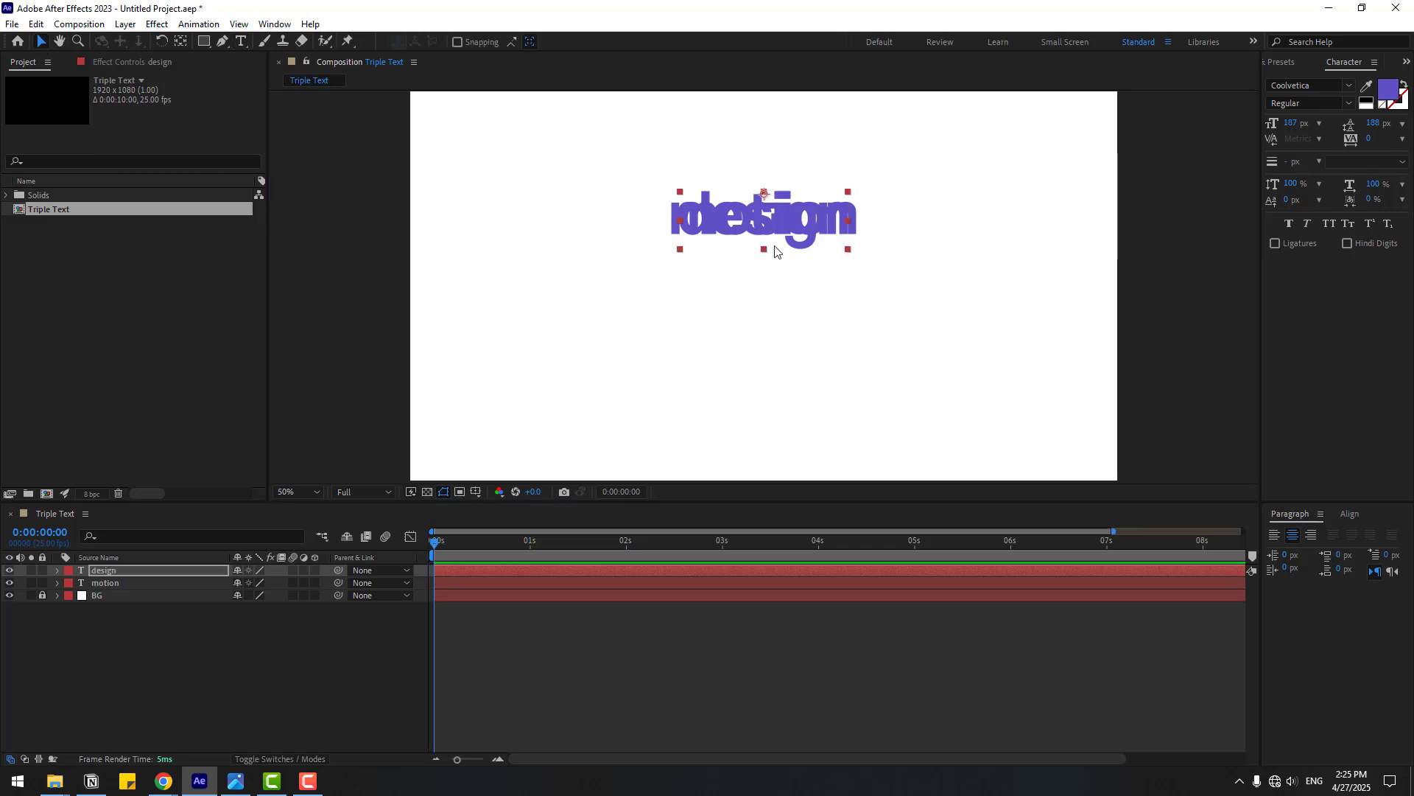
# Place the design text directly beneath the motion text and set its fill colour to pink E95991.
pyautogui.moveTo(774, 251); pyautogui.dragTo(774, 287)
pyautogui.scroll(2, 768, 235)
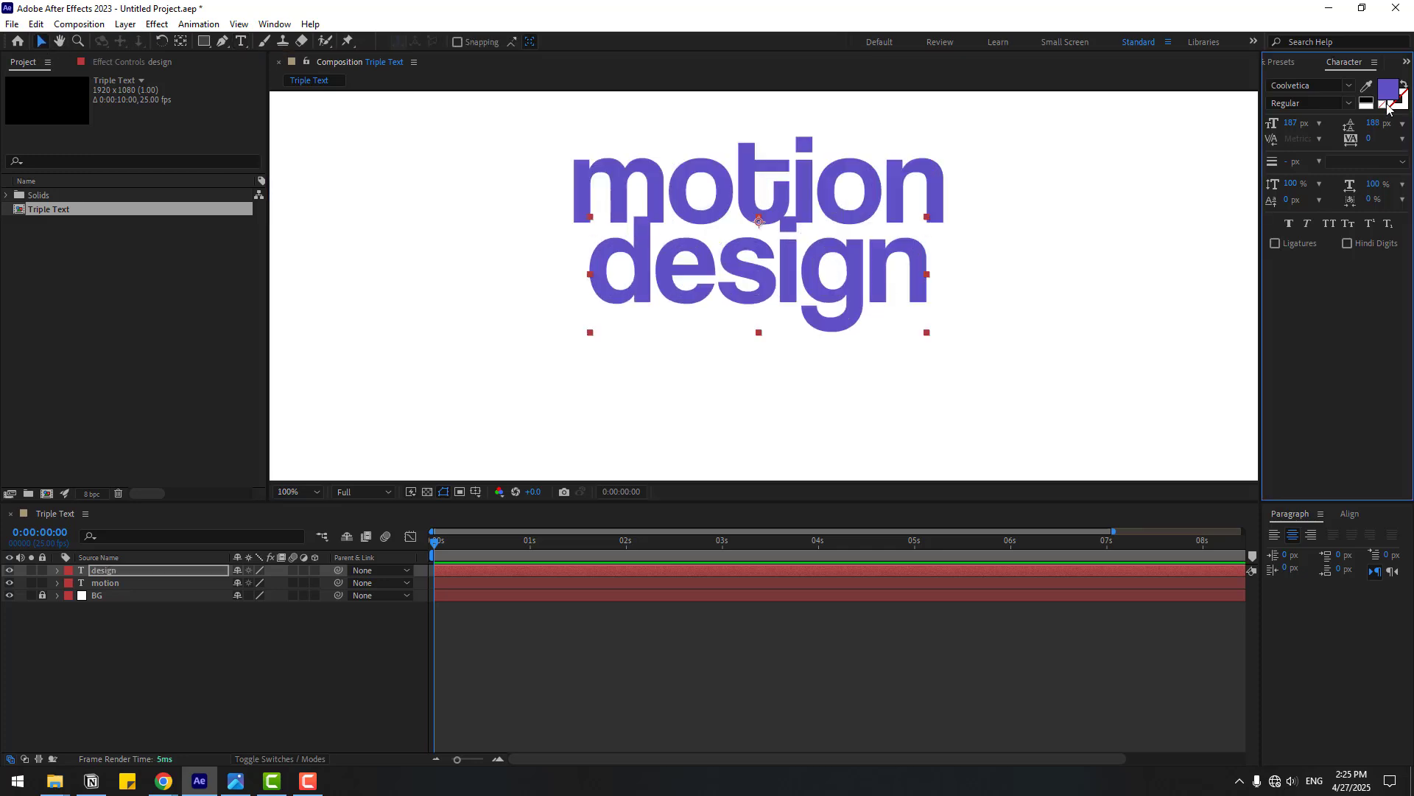
pyautogui.click(1389, 91)
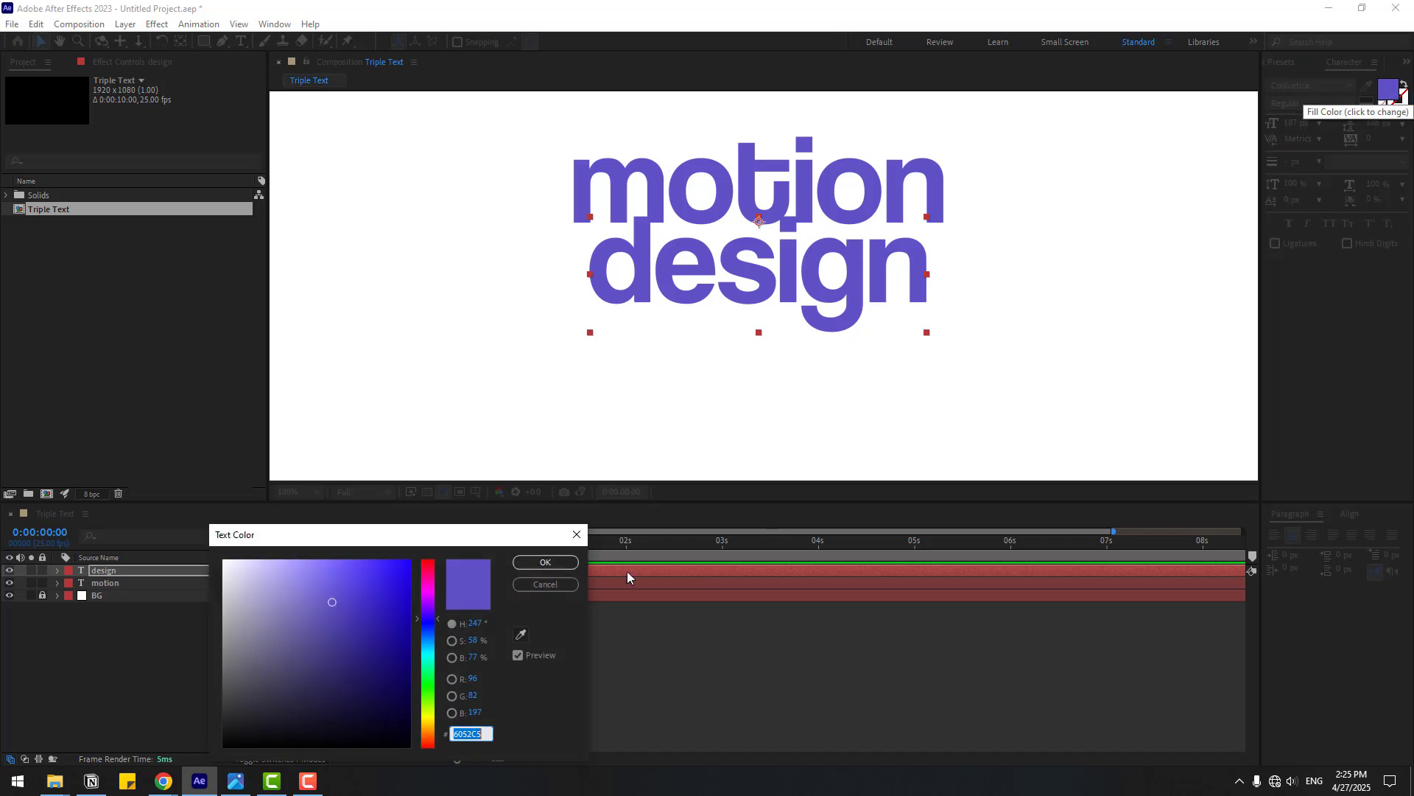
pyautogui.click(426, 586)
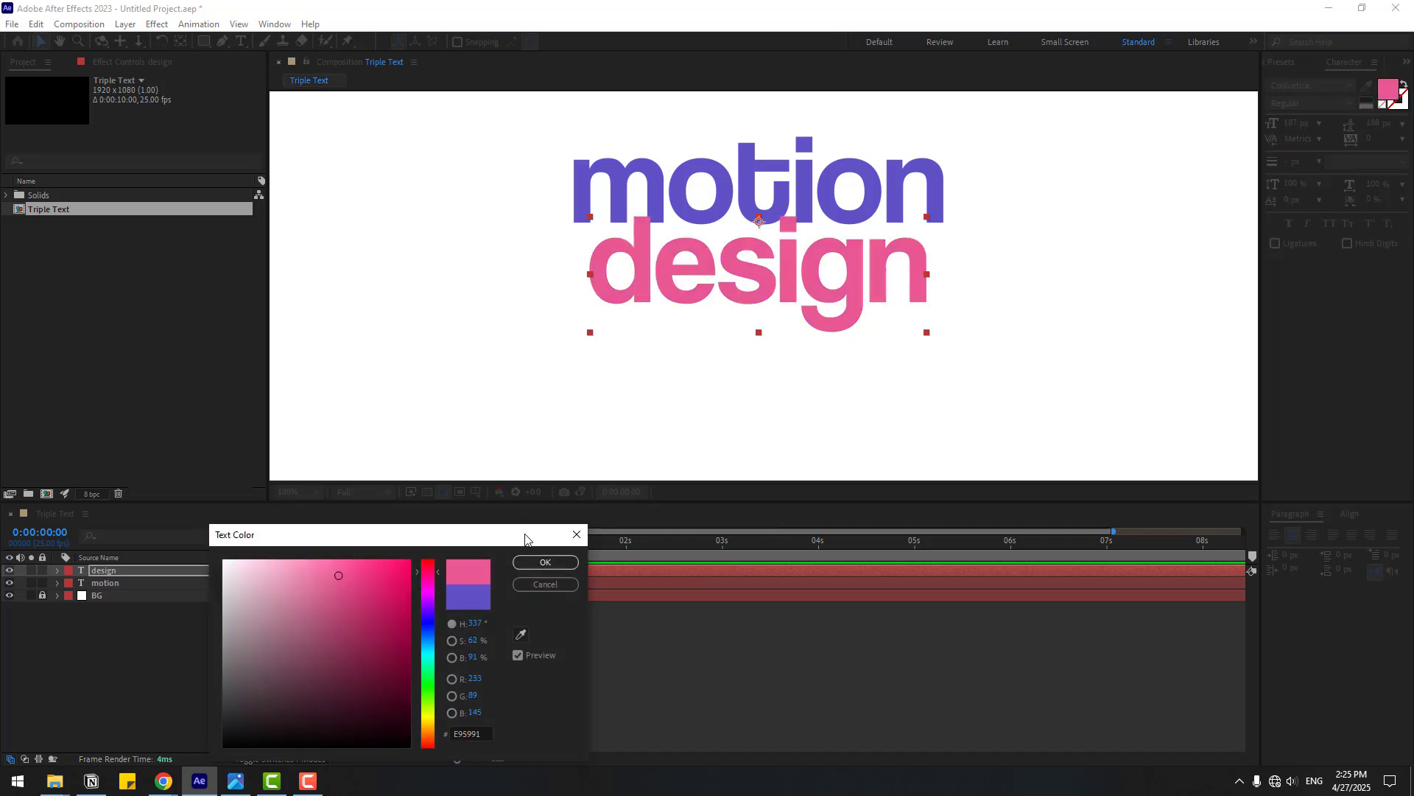
pyautogui.click(535, 564)
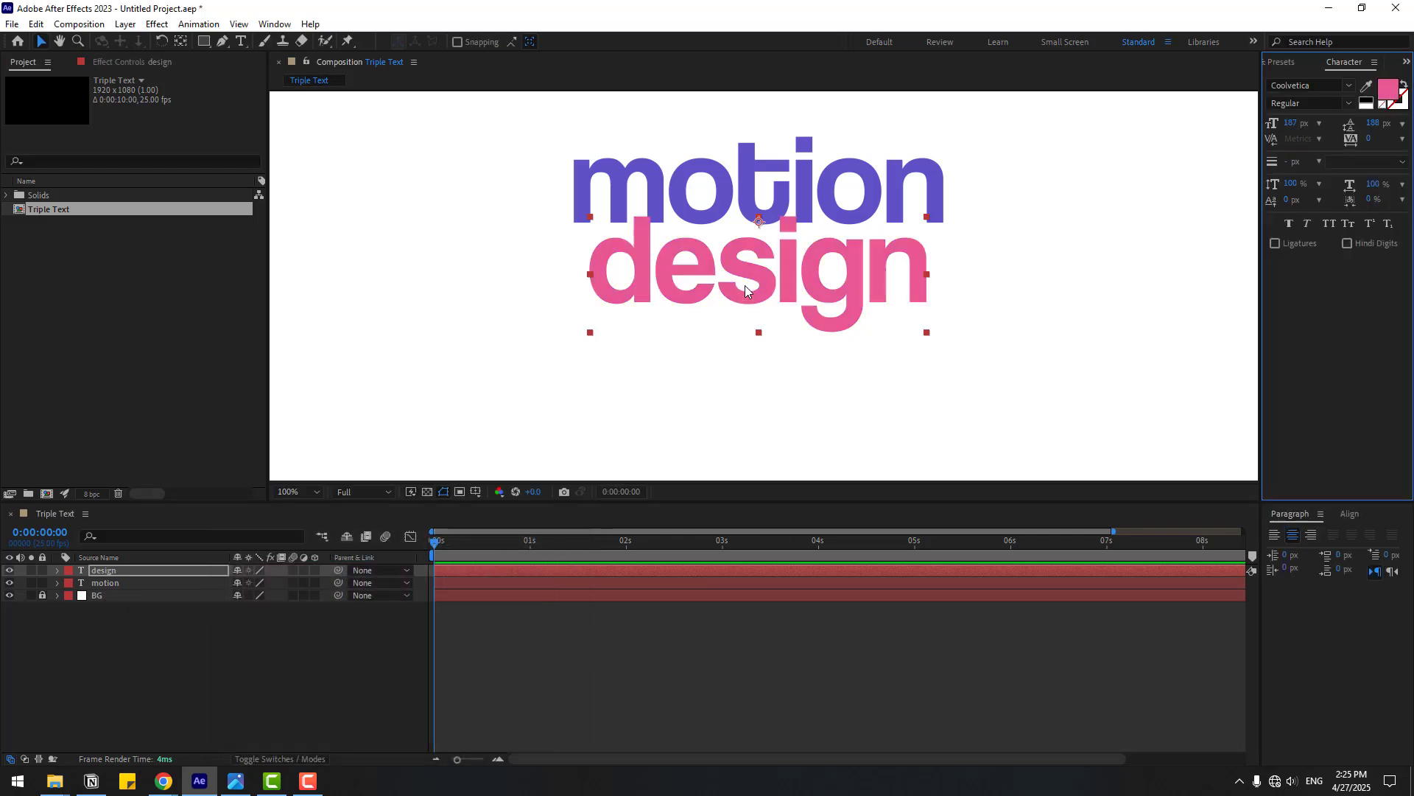
pyautogui.moveTo(745, 290); pyautogui.dragTo(748, 300)
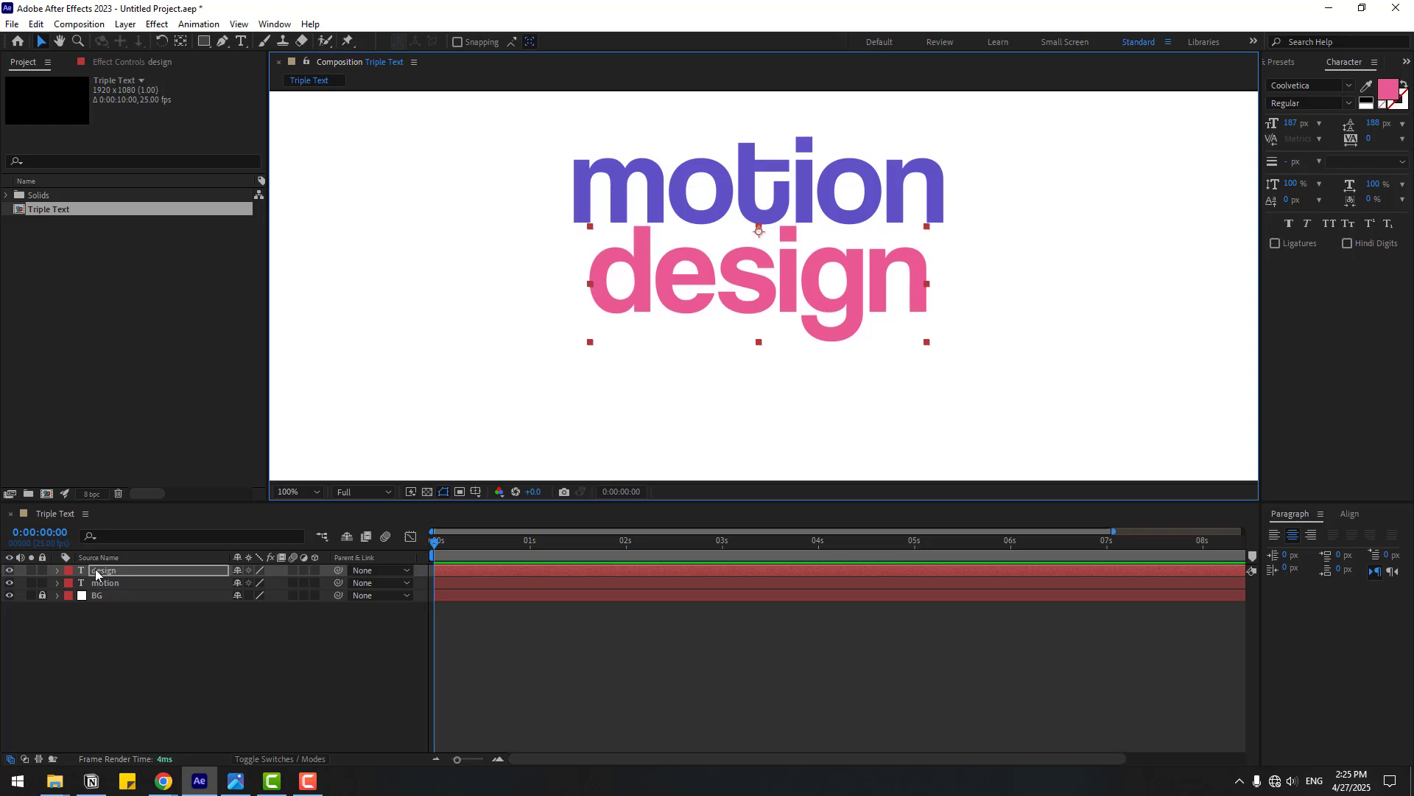
# Duplicate the design text layer and move the copy straight down to form a third line.
pyautogui.click(105, 583)
pyautogui.click(114, 571)
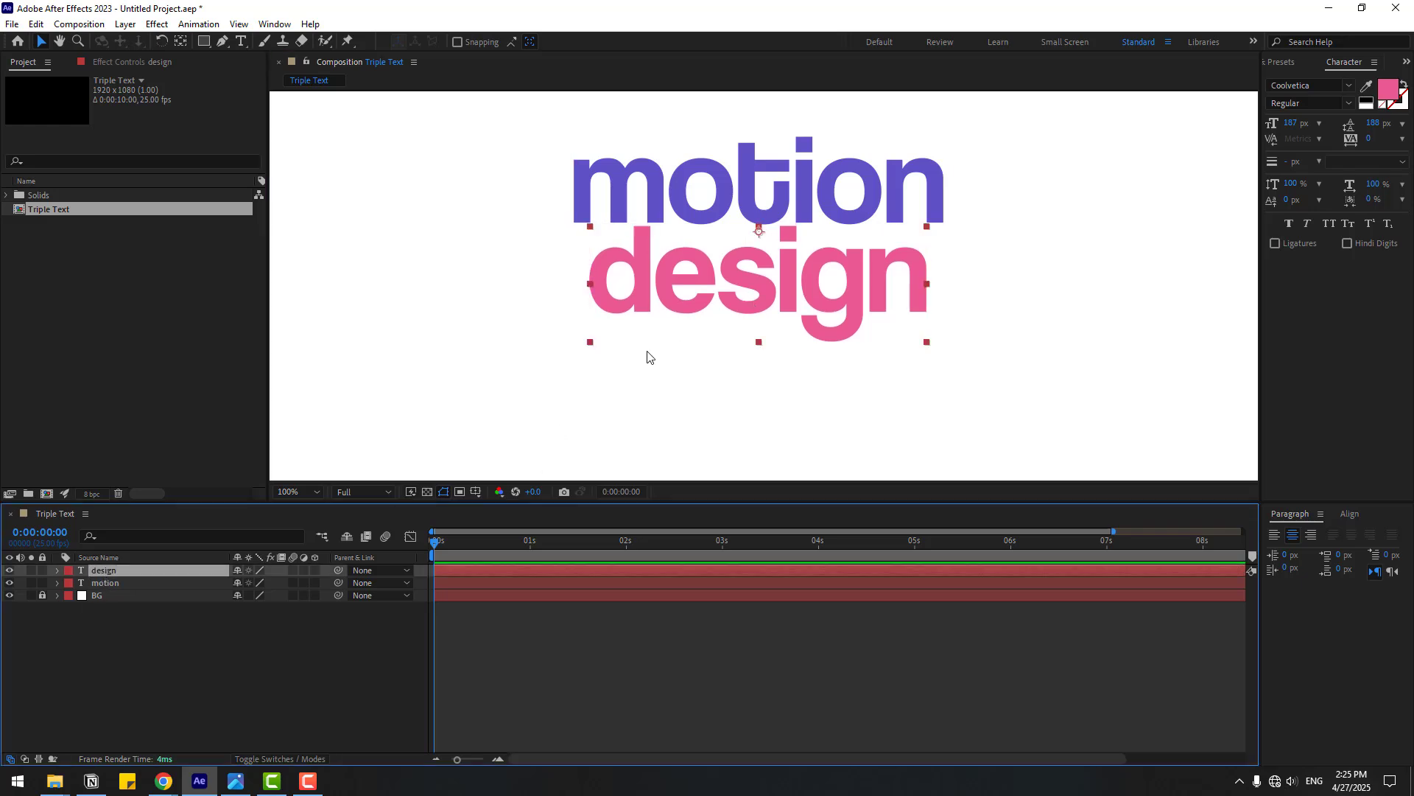
pyautogui.hotkey('ctrl', 'd')
pyautogui.scroll(-2, 652, 353)
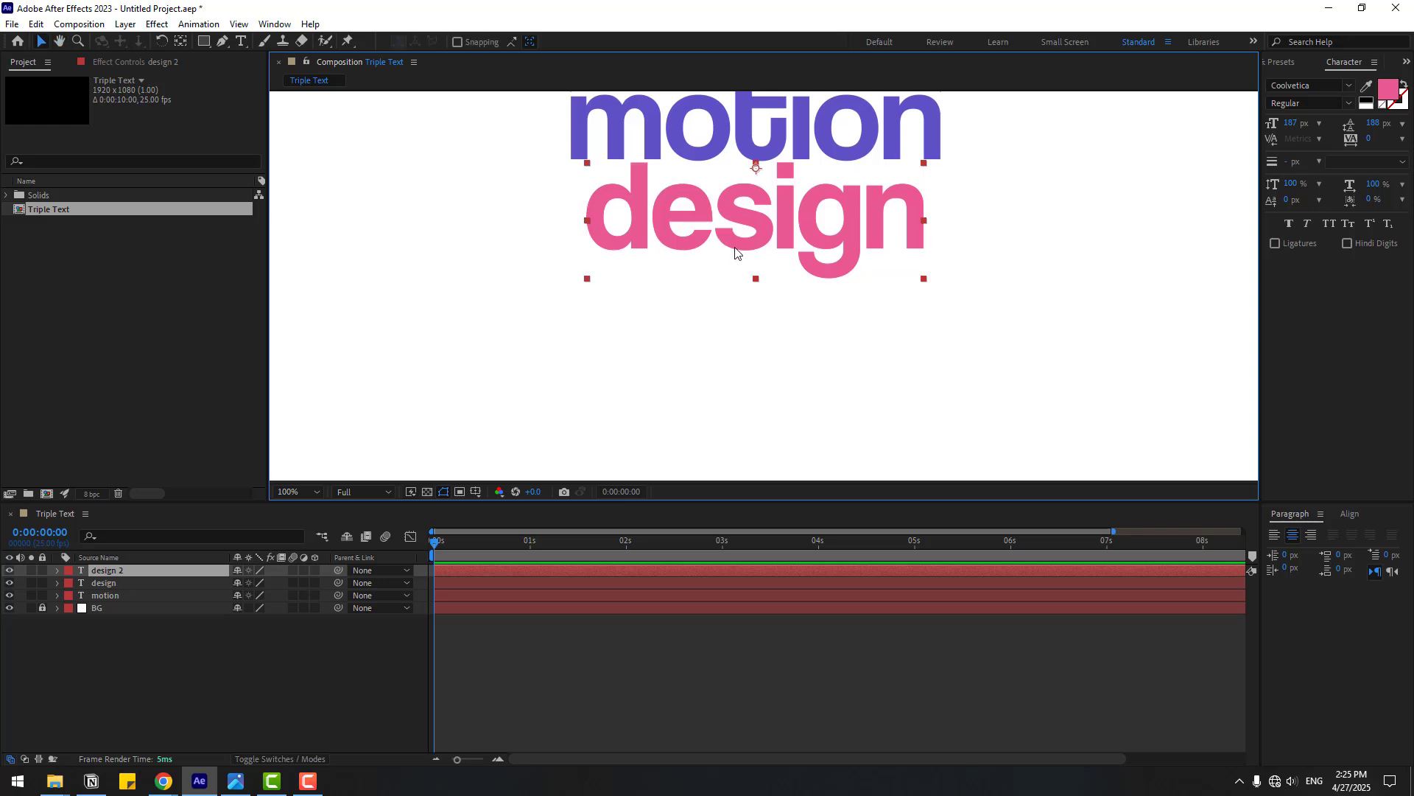
pyautogui.moveTo(738, 259); pyautogui.dragTo(722, 349)
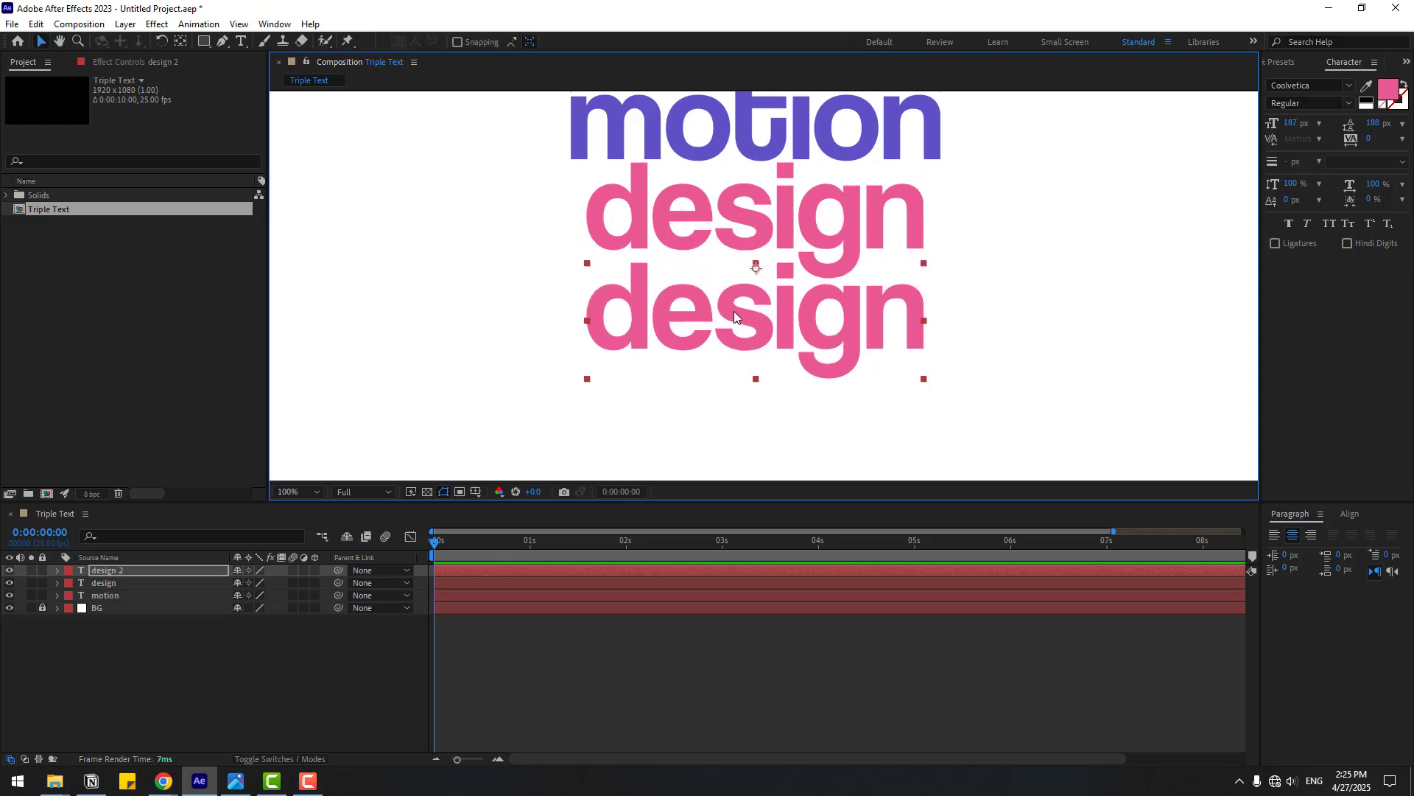
# Change the third line's text to "animation" and lower it slightly to clear the design text.
pyautogui.doubleClick(734, 311)
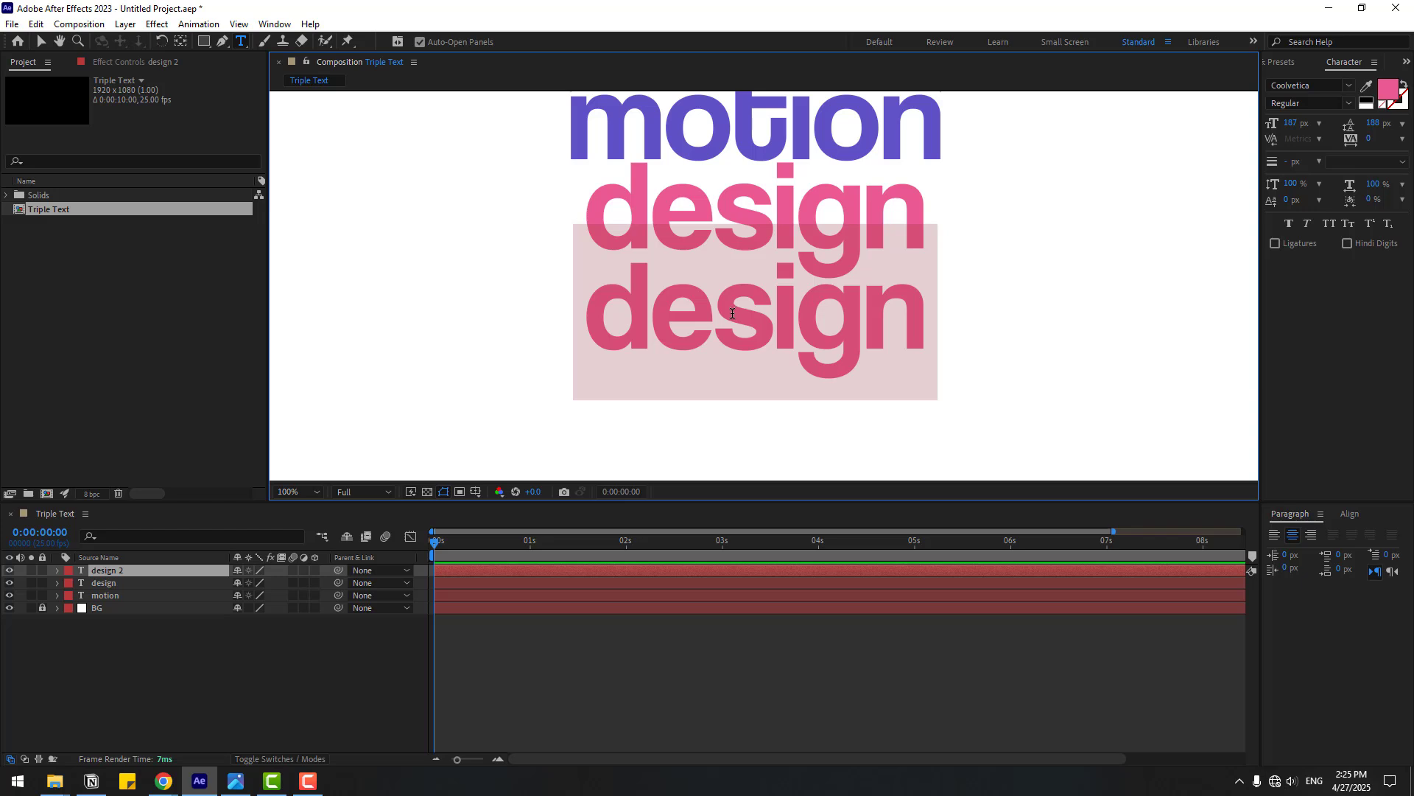
pyautogui.press('BackSpace')
pyautogui.write('animatio')
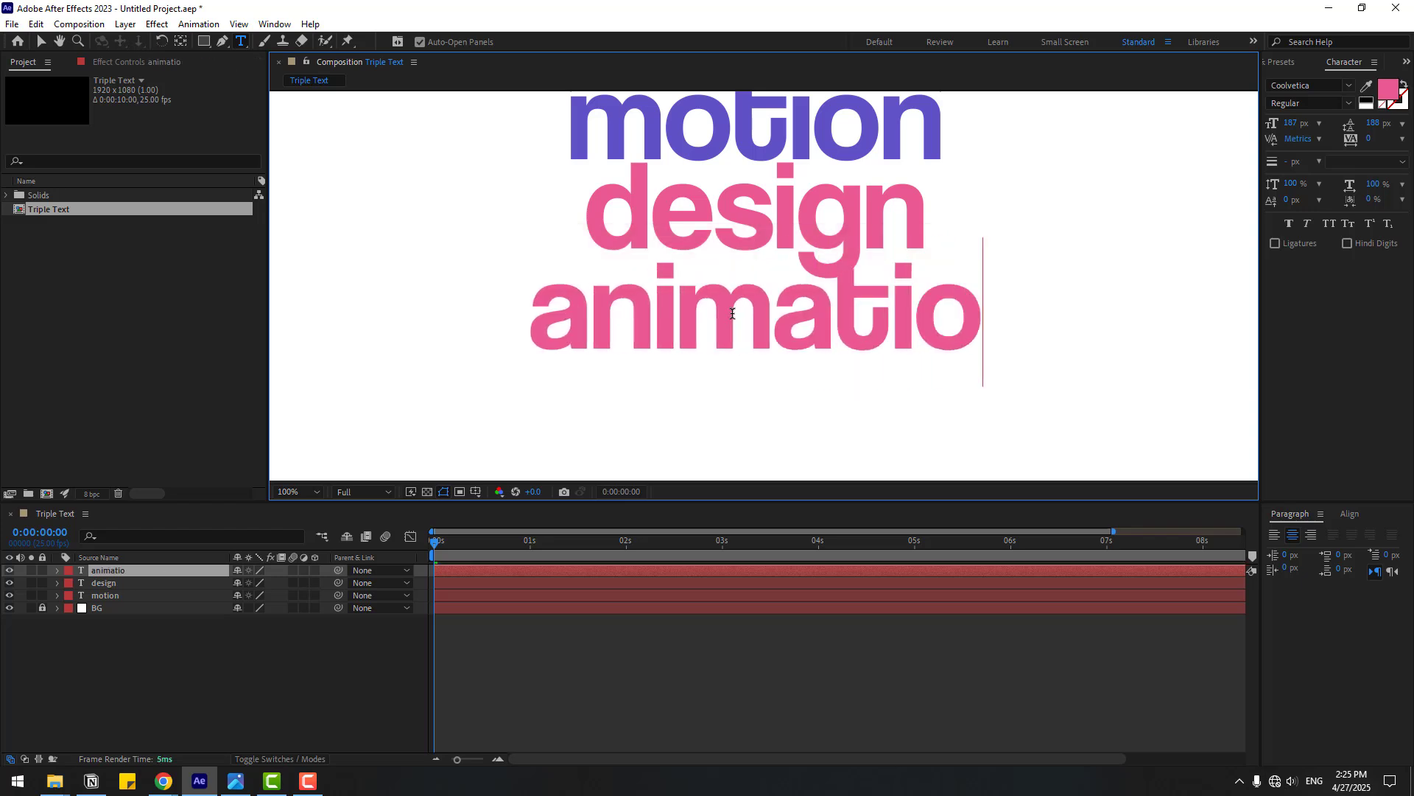
pyautogui.write('n')
pyautogui.click(40, 42)
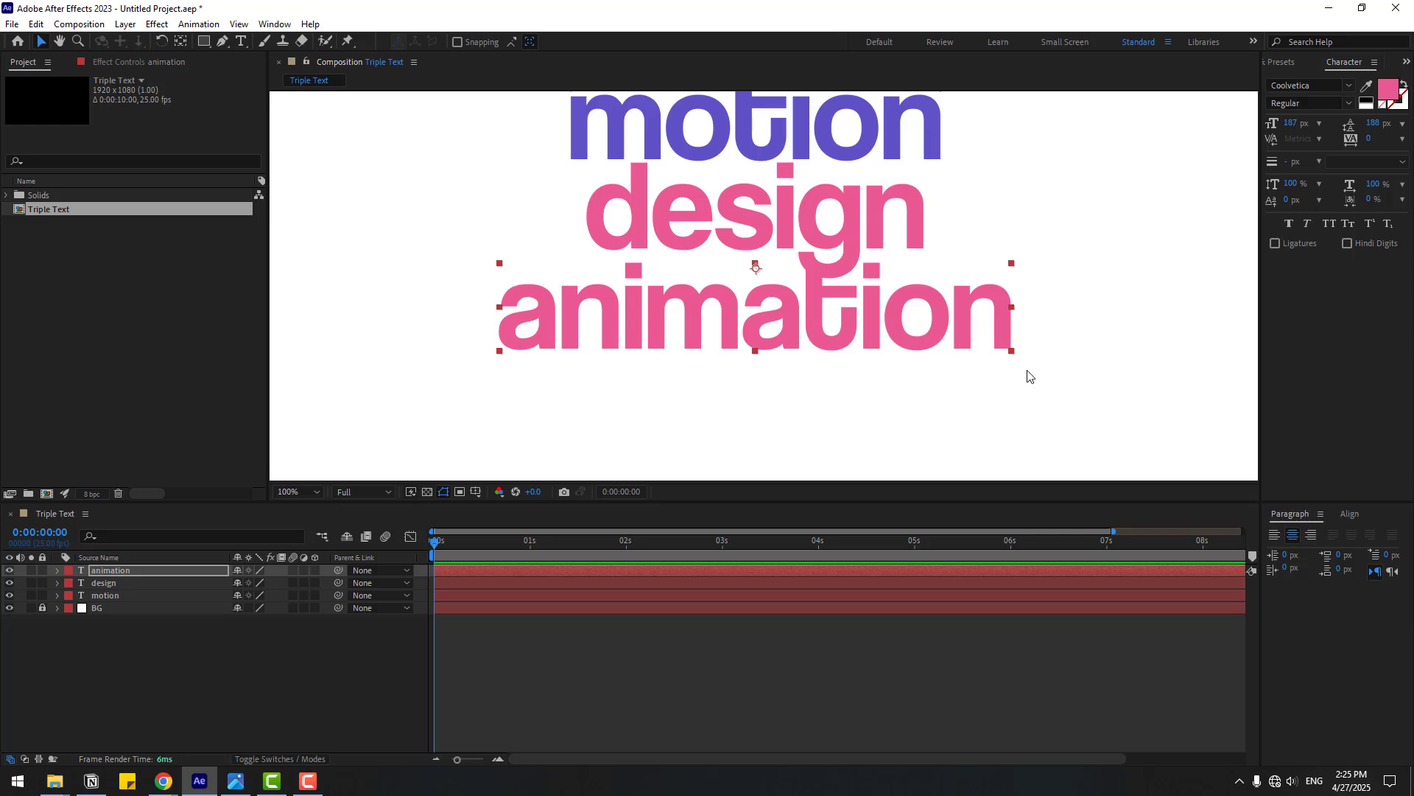
pyautogui.moveTo(786, 331)
pyautogui.mouseDown()
pyautogui.moveTo(786, 359)
pyautogui.moveTo(787, 346)
pyautogui.mouseUp()
# Set the animation text's fill colour to orange FF9D2E.
pyautogui.click(1382, 94)
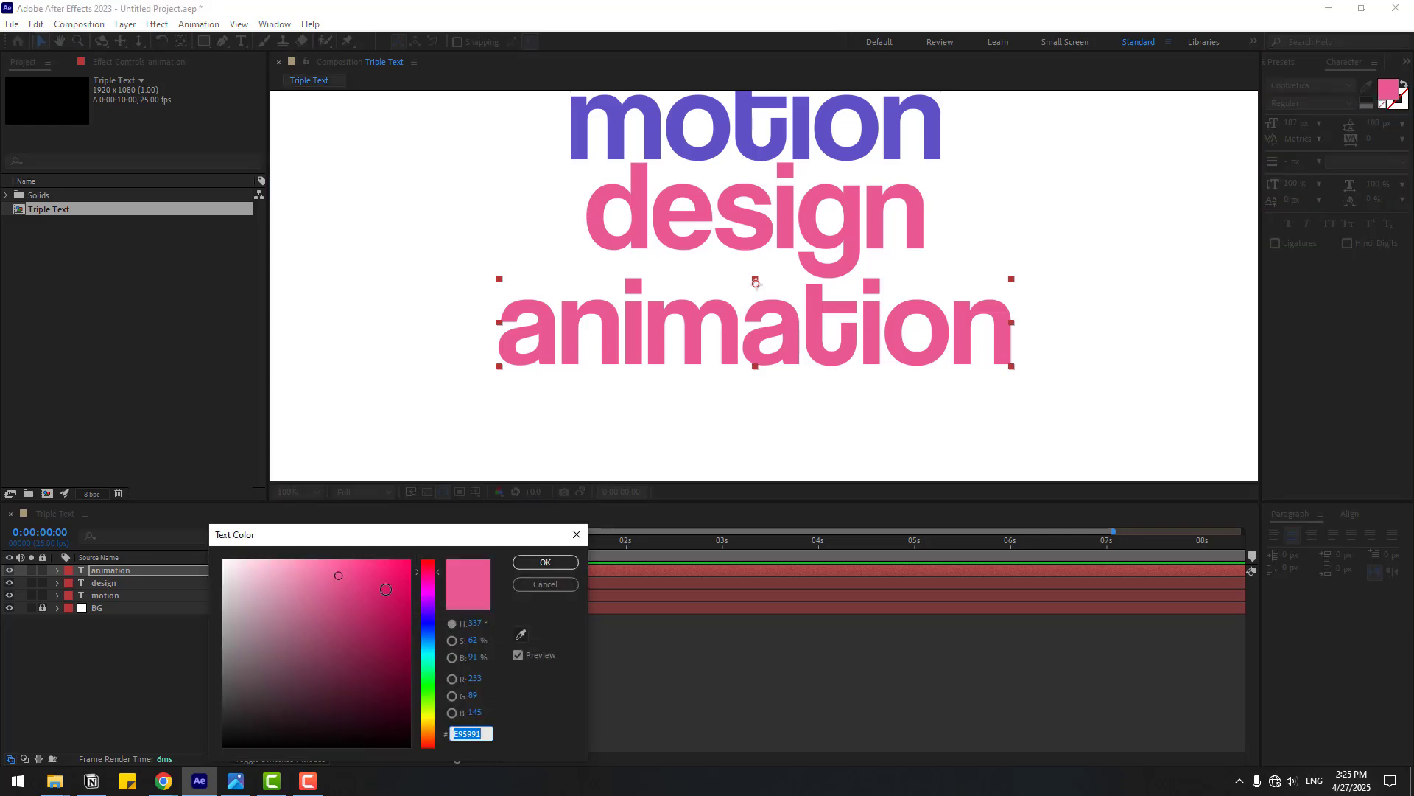
pyautogui.click(427, 720)
pyautogui.moveTo(428, 721); pyautogui.dragTo(427, 731)
pyautogui.click(376, 560)
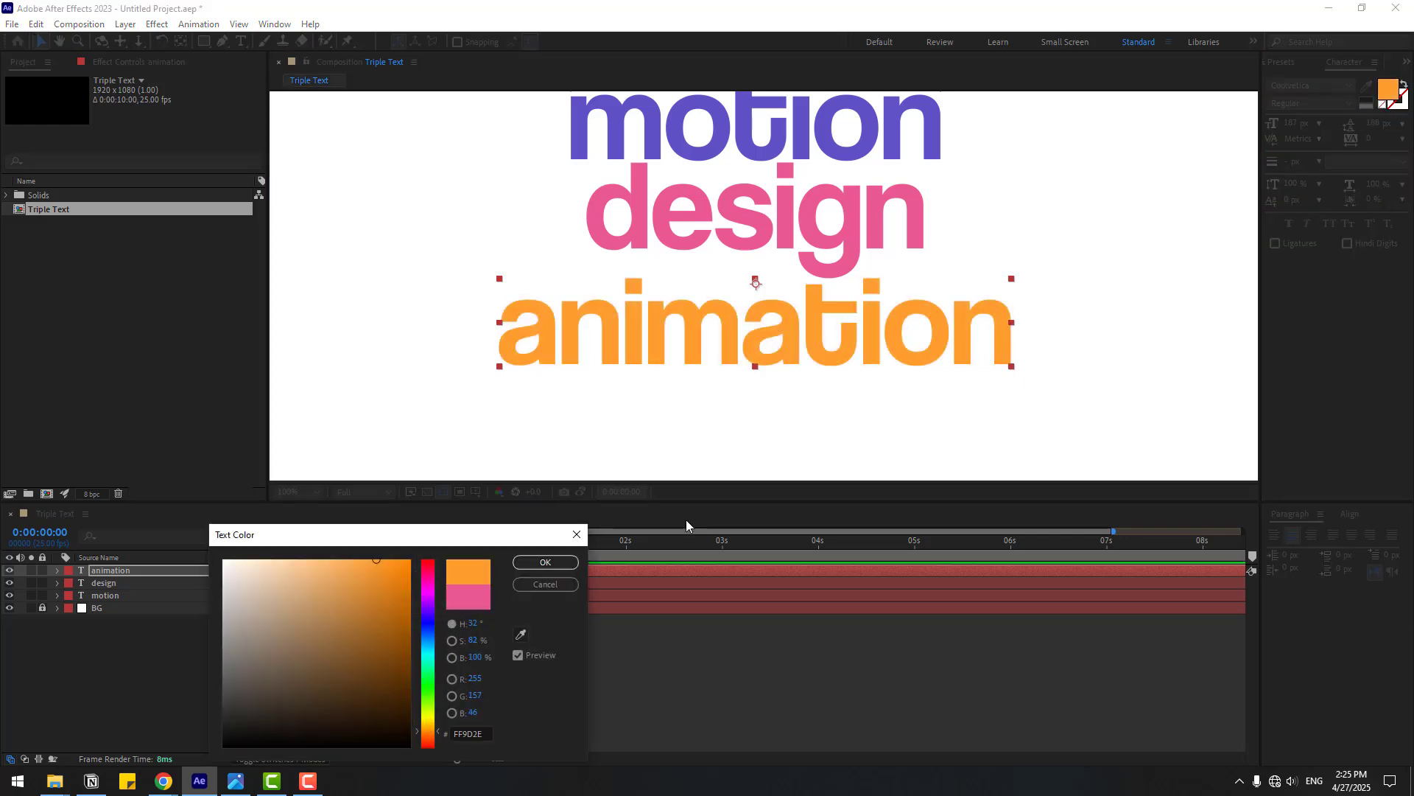
pyautogui.click(546, 562)
# Nudge the design text slightly down to even out the spacing between the three lines.
pyautogui.press(',')
pyautogui.press(',')
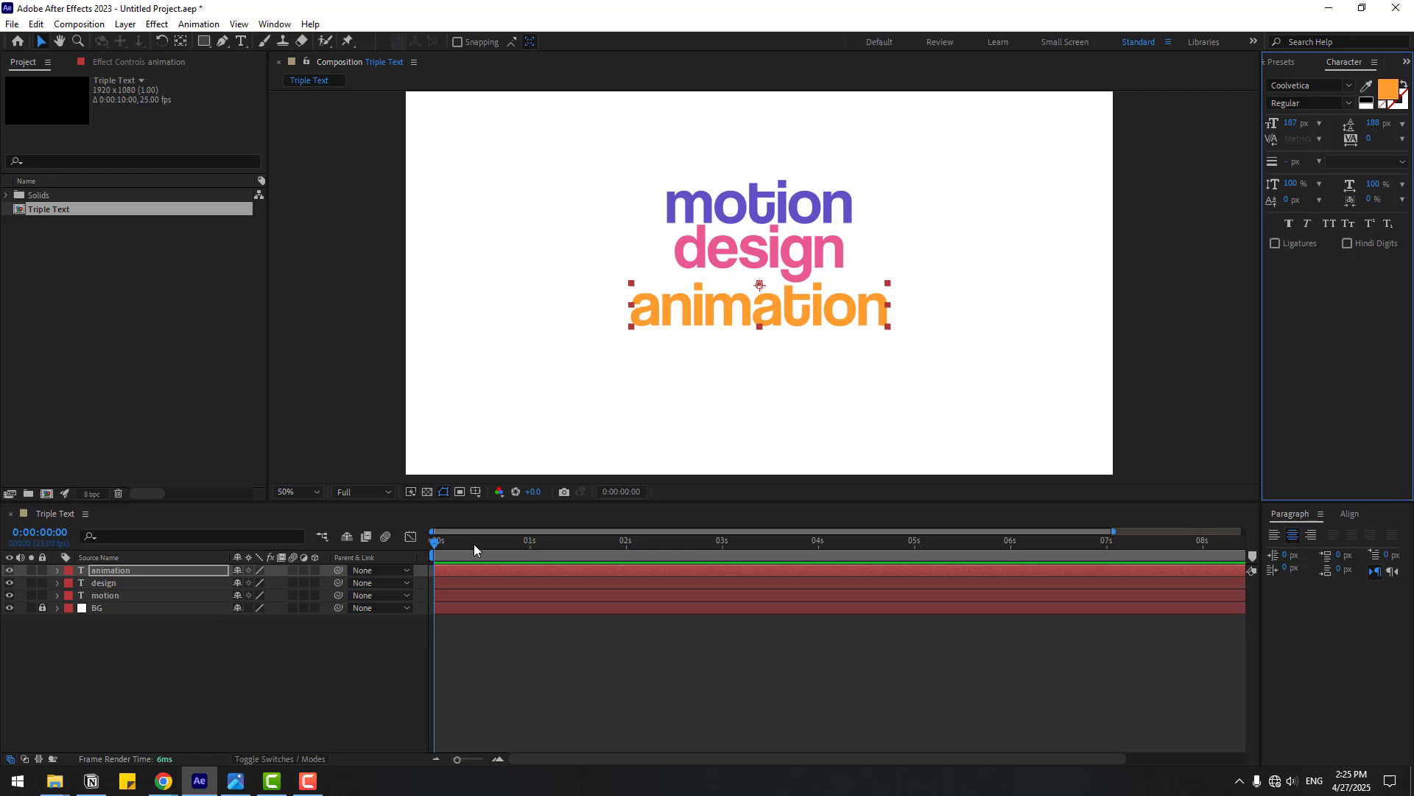
pyautogui.click(253, 657)
pyautogui.click(805, 259)
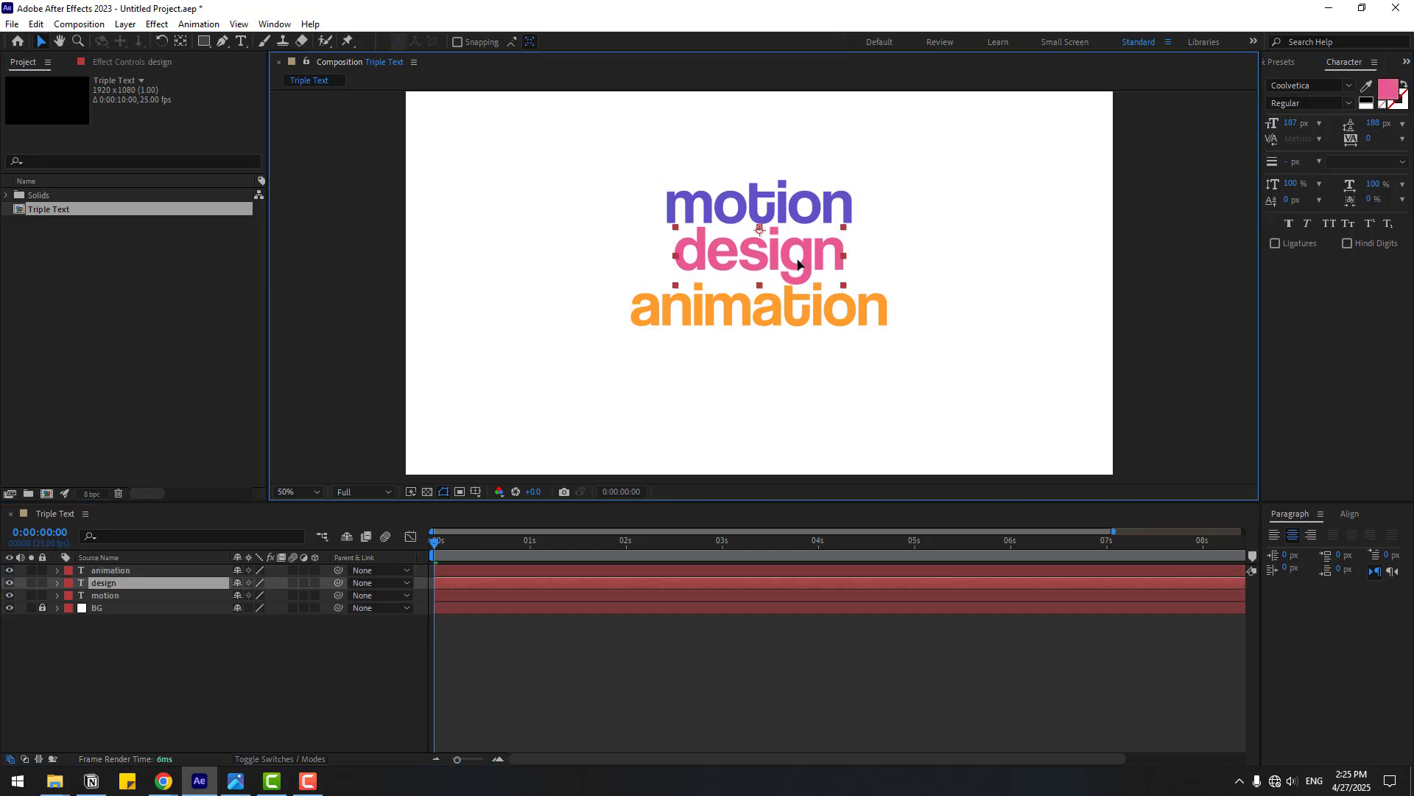
pyautogui.click(235, 644)
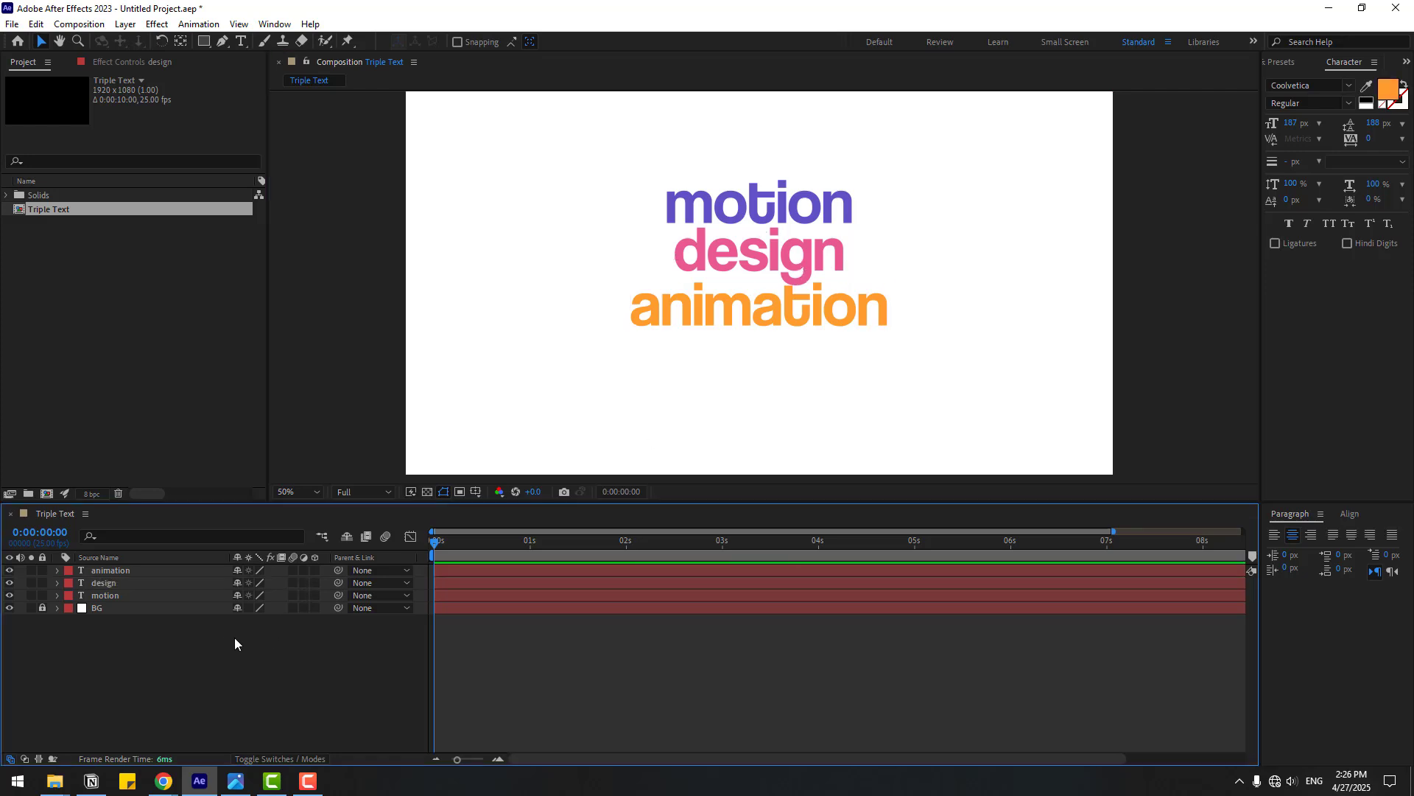
# Add a null object to the composition and centre its anchor point.
pyautogui.rightClick(140, 647)
pyautogui.moveTo(257, 464)
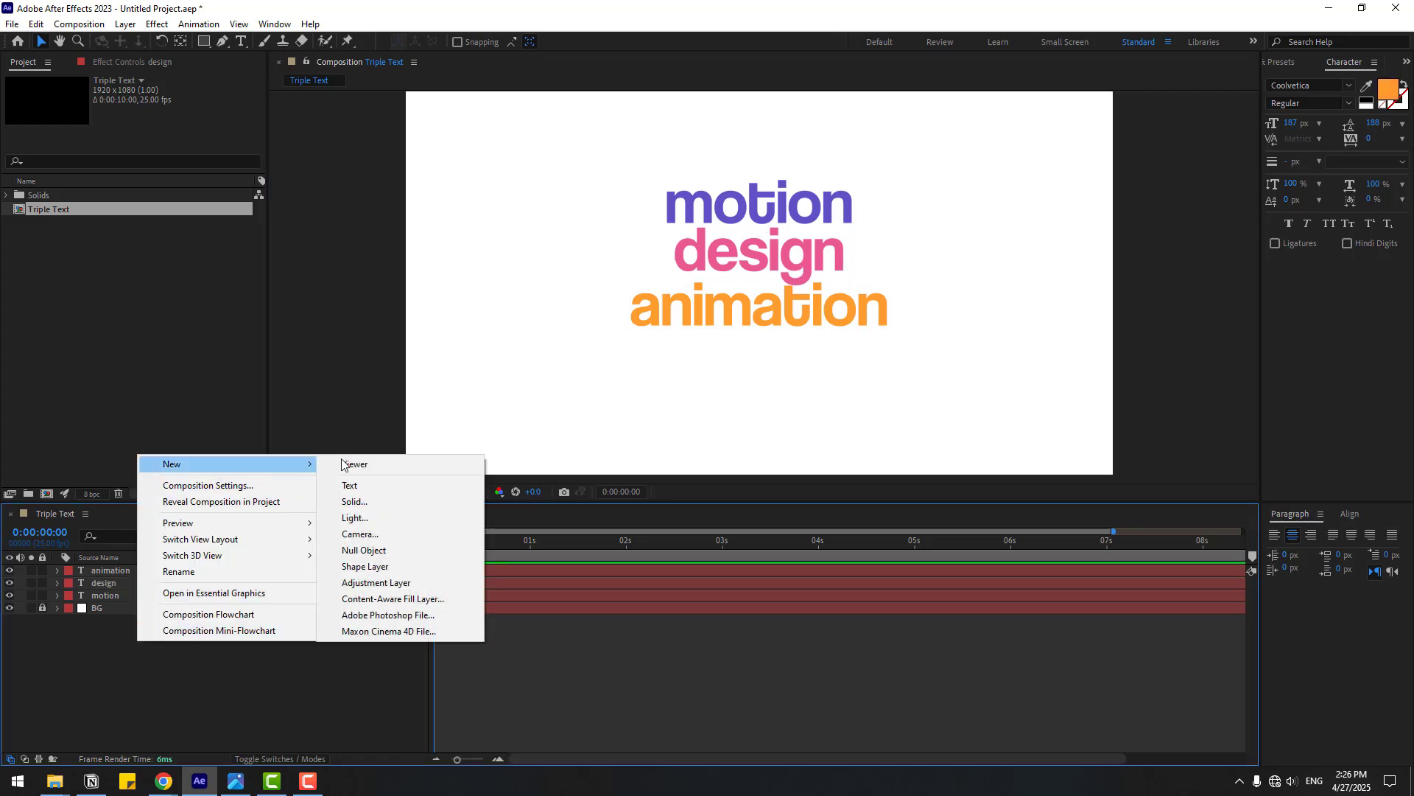
pyautogui.click(364, 551)
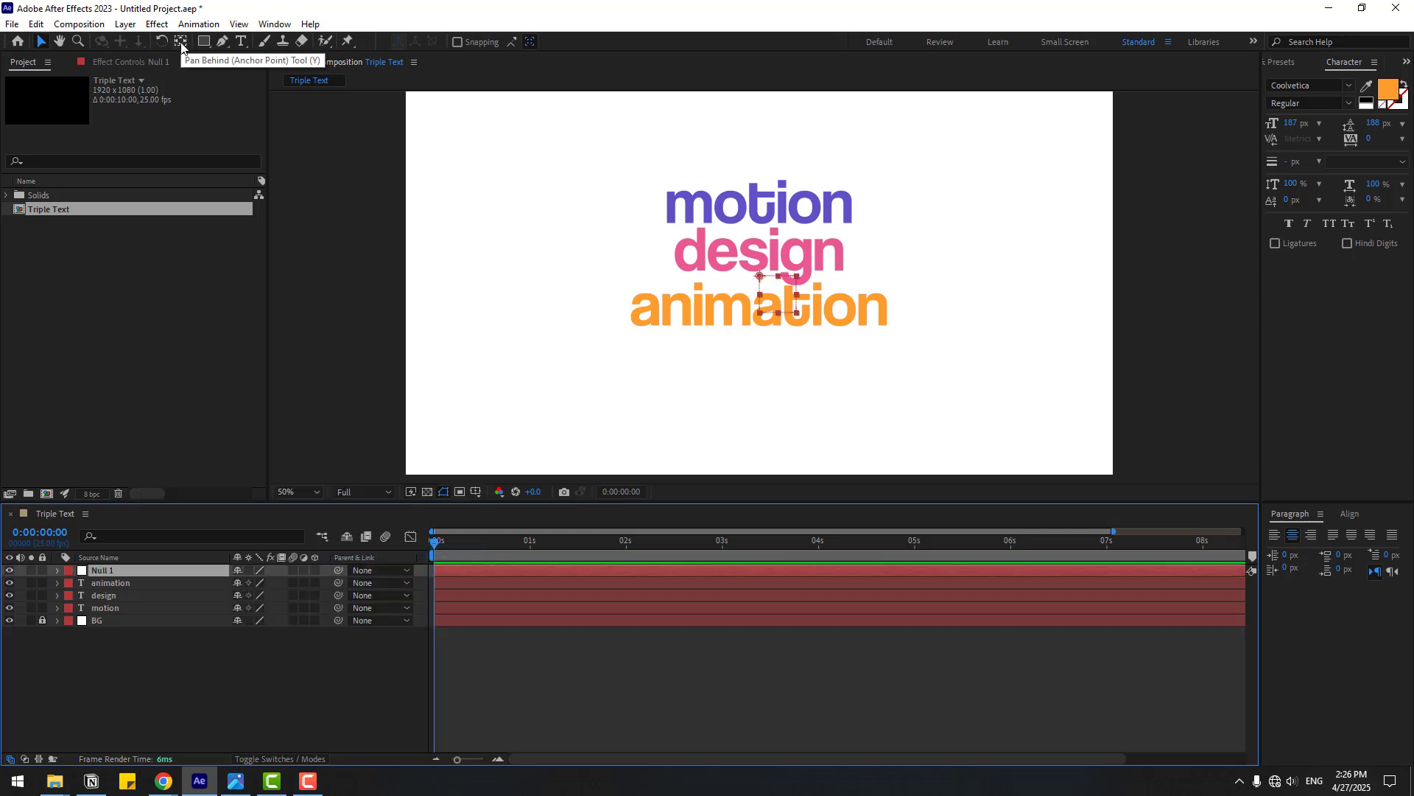
pyautogui.hotkey('ctrl', 'alt', 'Home')
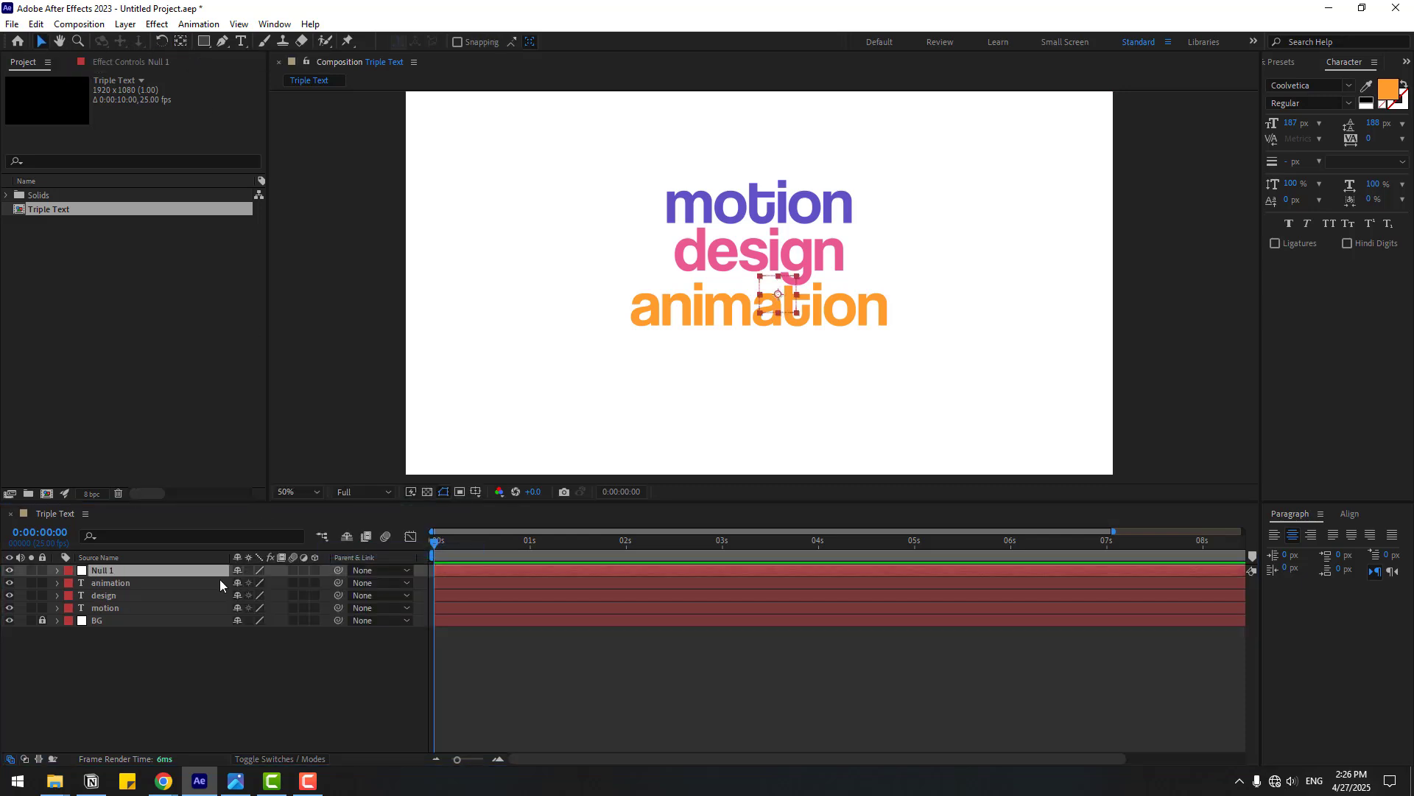
# Move the null object onto the middle of the design text.
pyautogui.click(142, 697)
pyautogui.click(103, 571)
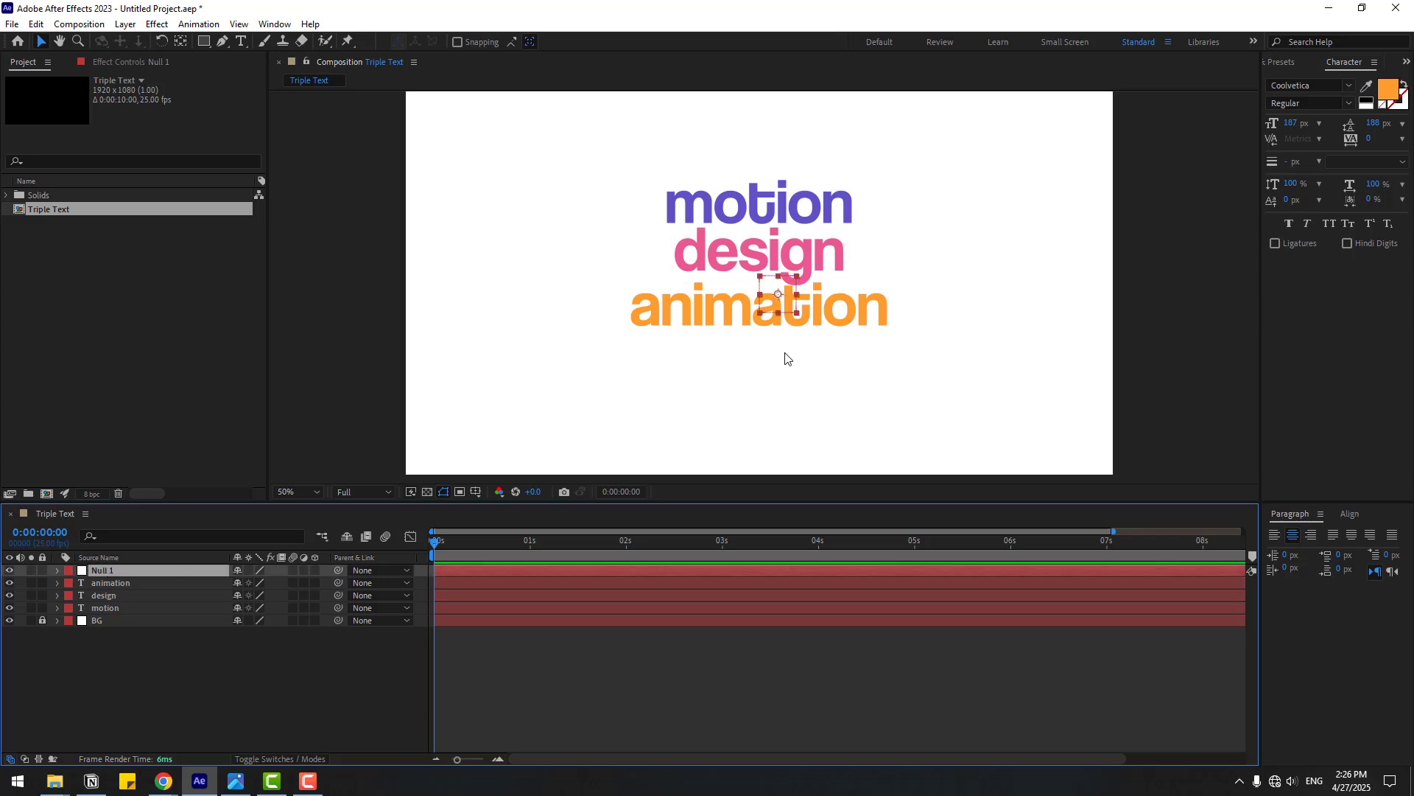
pyautogui.moveTo(773, 312); pyautogui.dragTo(748, 270)
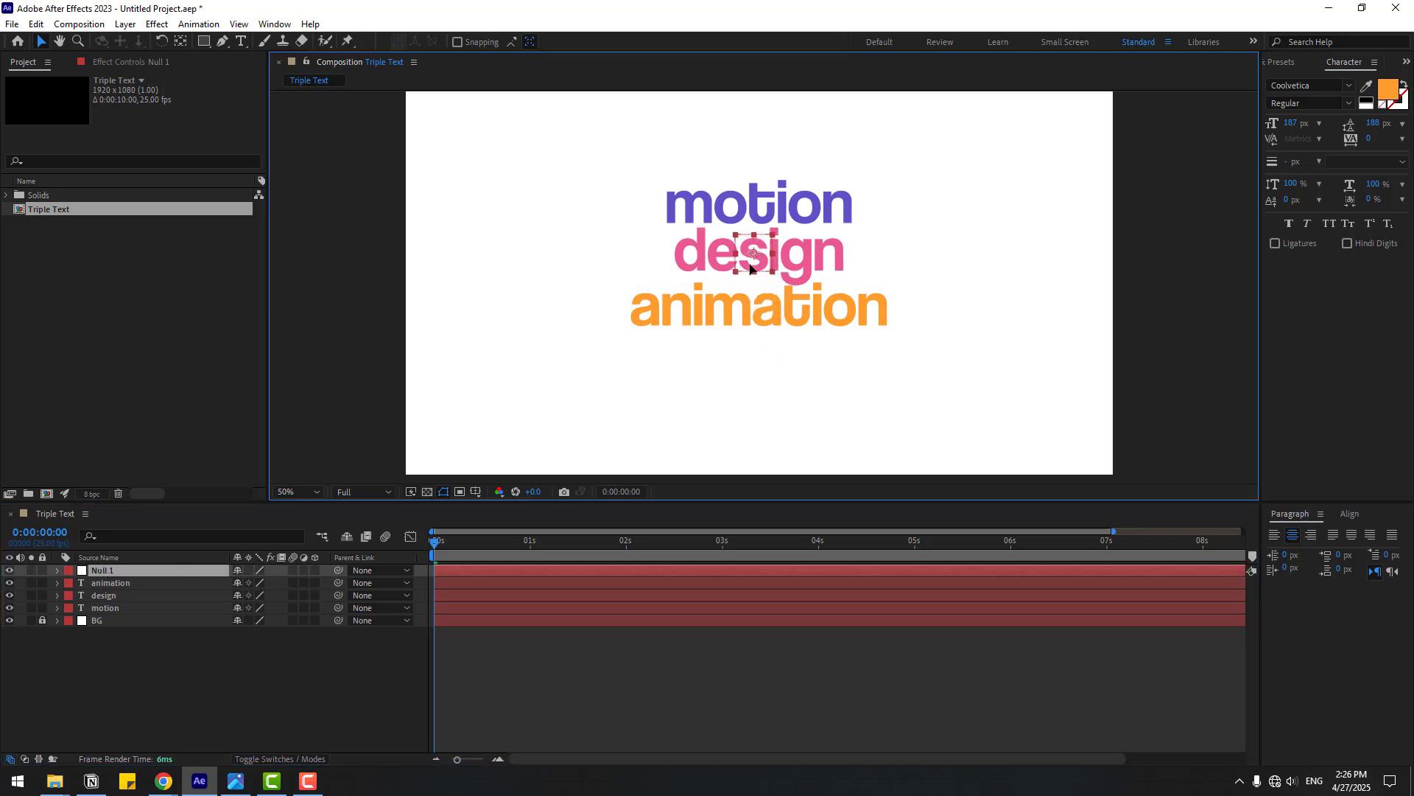
# Make the null and the animation, design and motion text layers 3D.
pyautogui.keyDown('ctrl'); pyautogui.click(111, 582); pyautogui.keyUp('ctrl')
pyautogui.keyDown('ctrl'); pyautogui.click(106, 596); pyautogui.keyUp('ctrl')
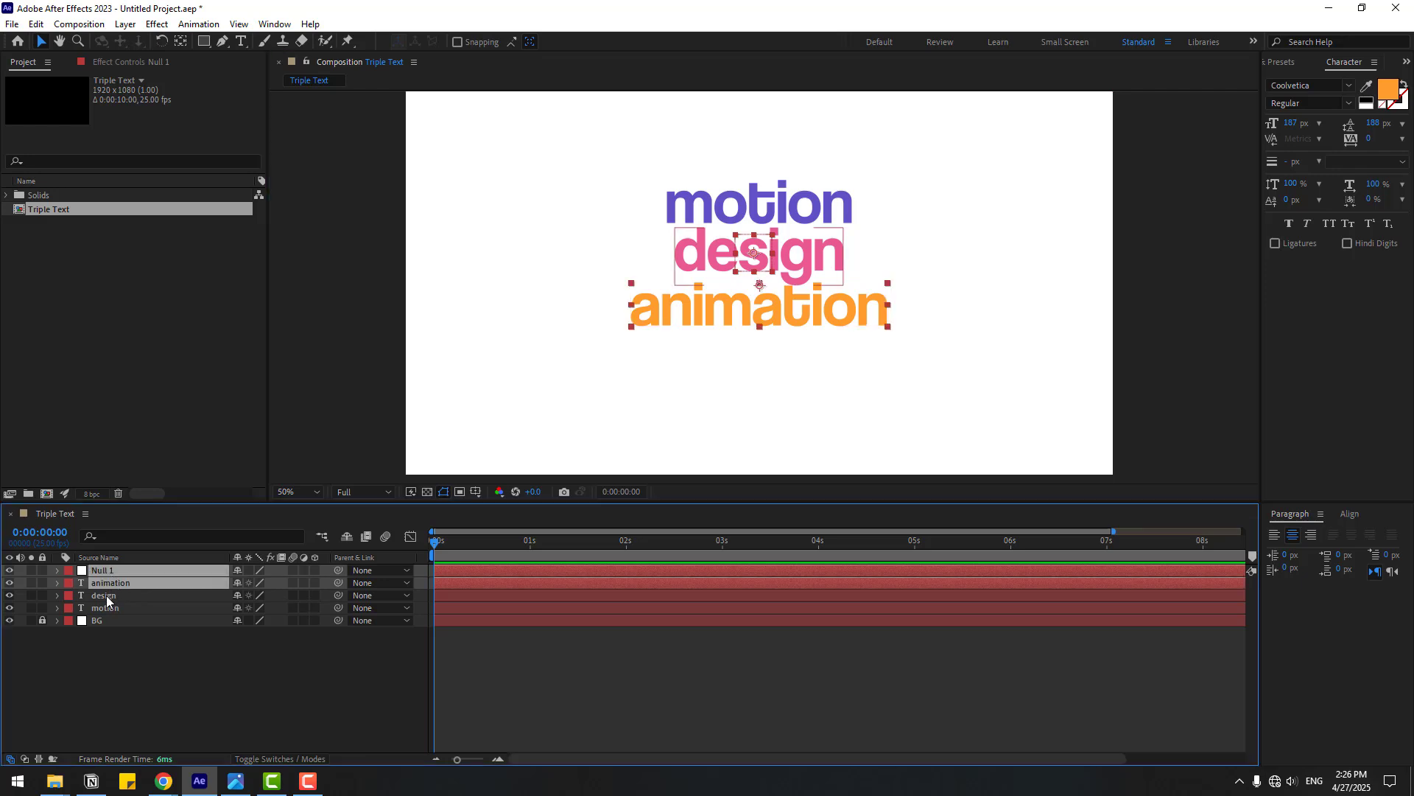
pyautogui.keyDown('ctrl'); pyautogui.click(108, 609); pyautogui.keyUp('ctrl')
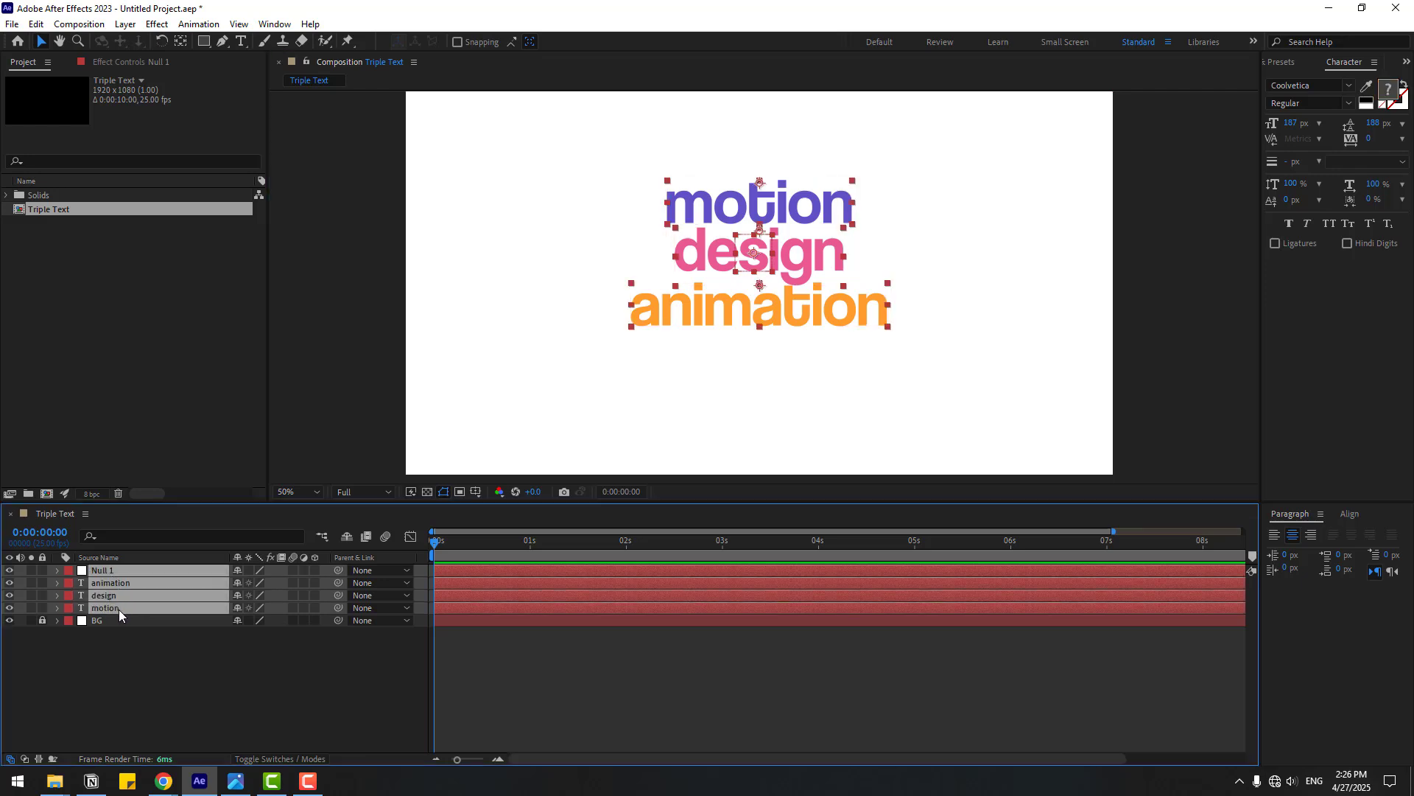
pyautogui.click(315, 570)
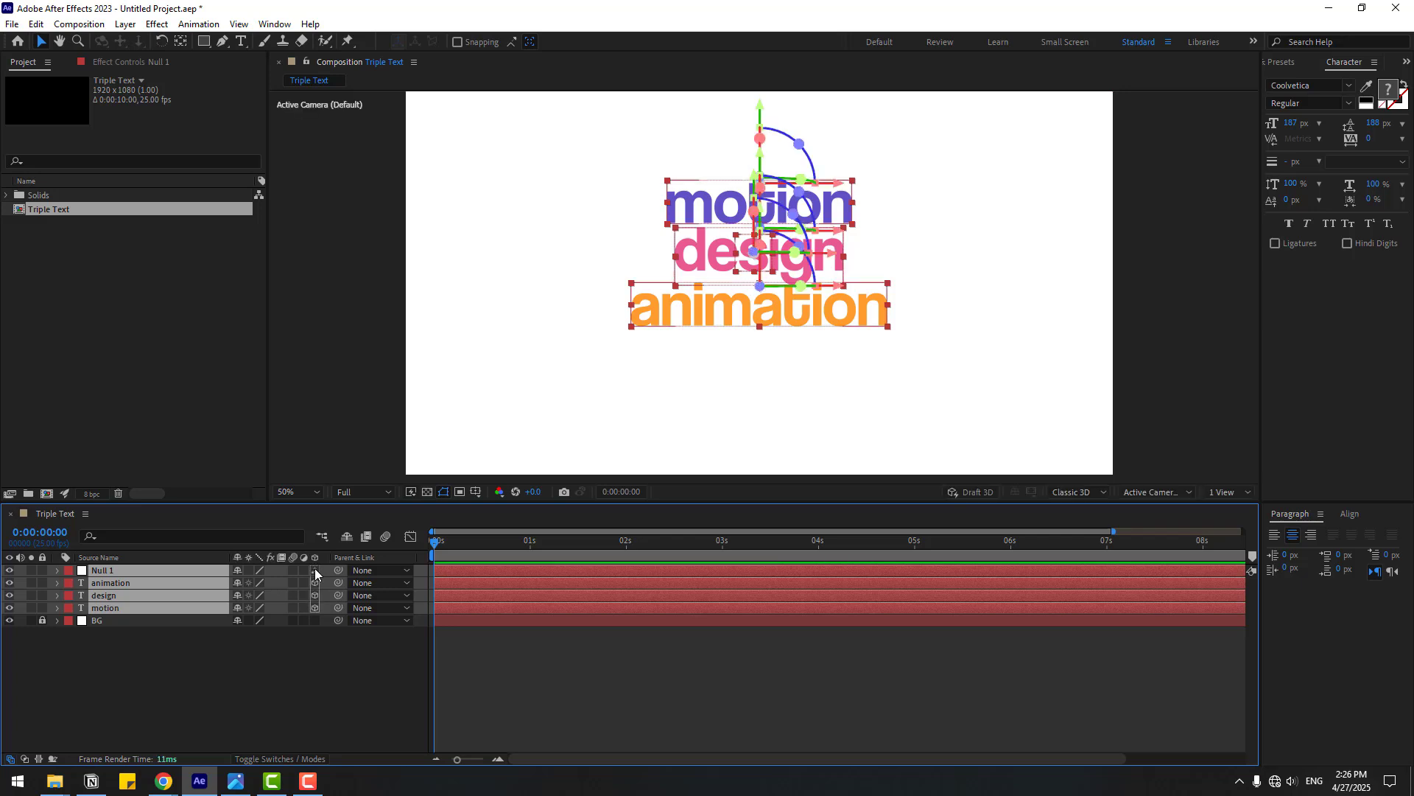
pyautogui.click(127, 685)
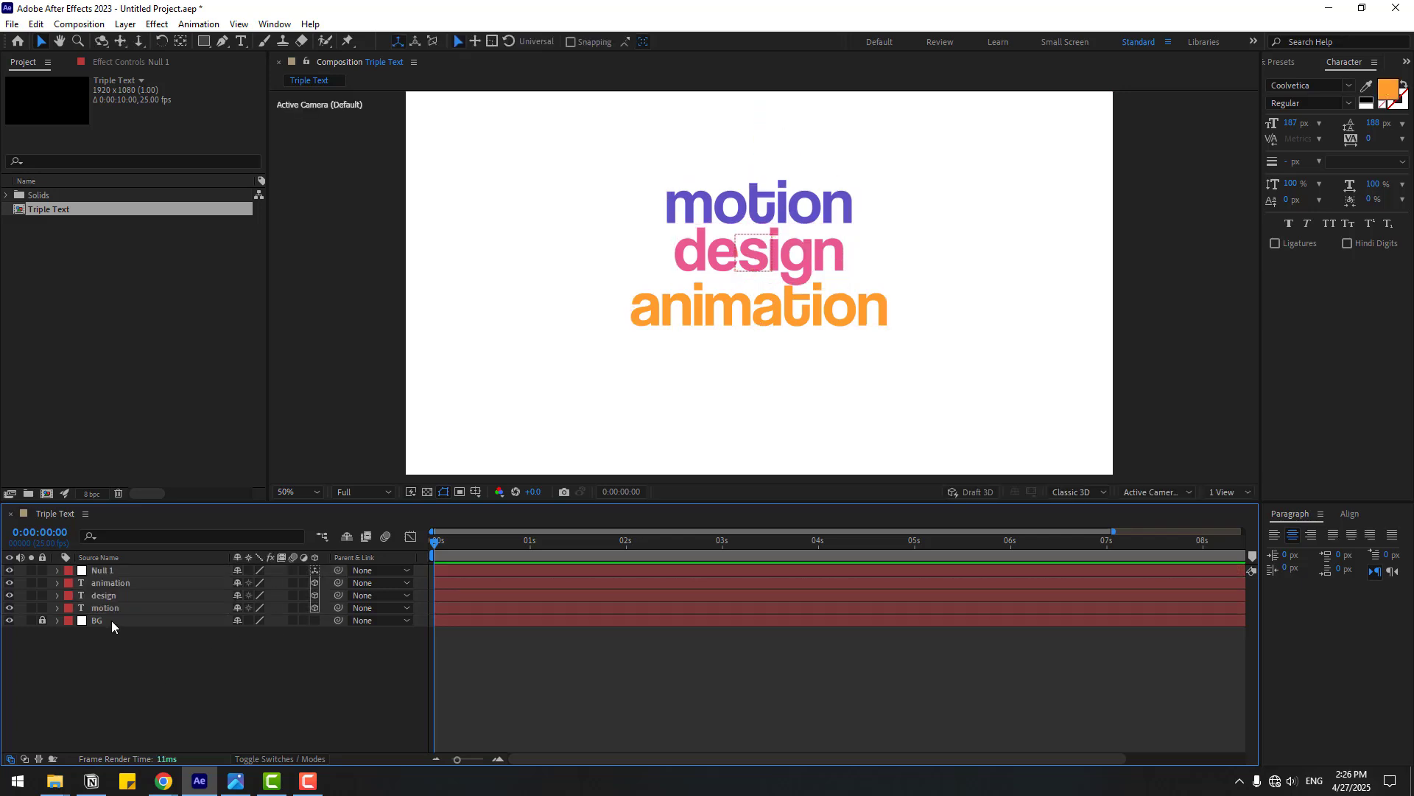
# Parent the animation text layer to the design layer, and the design layer to the motion layer.
pyautogui.click(112, 582)
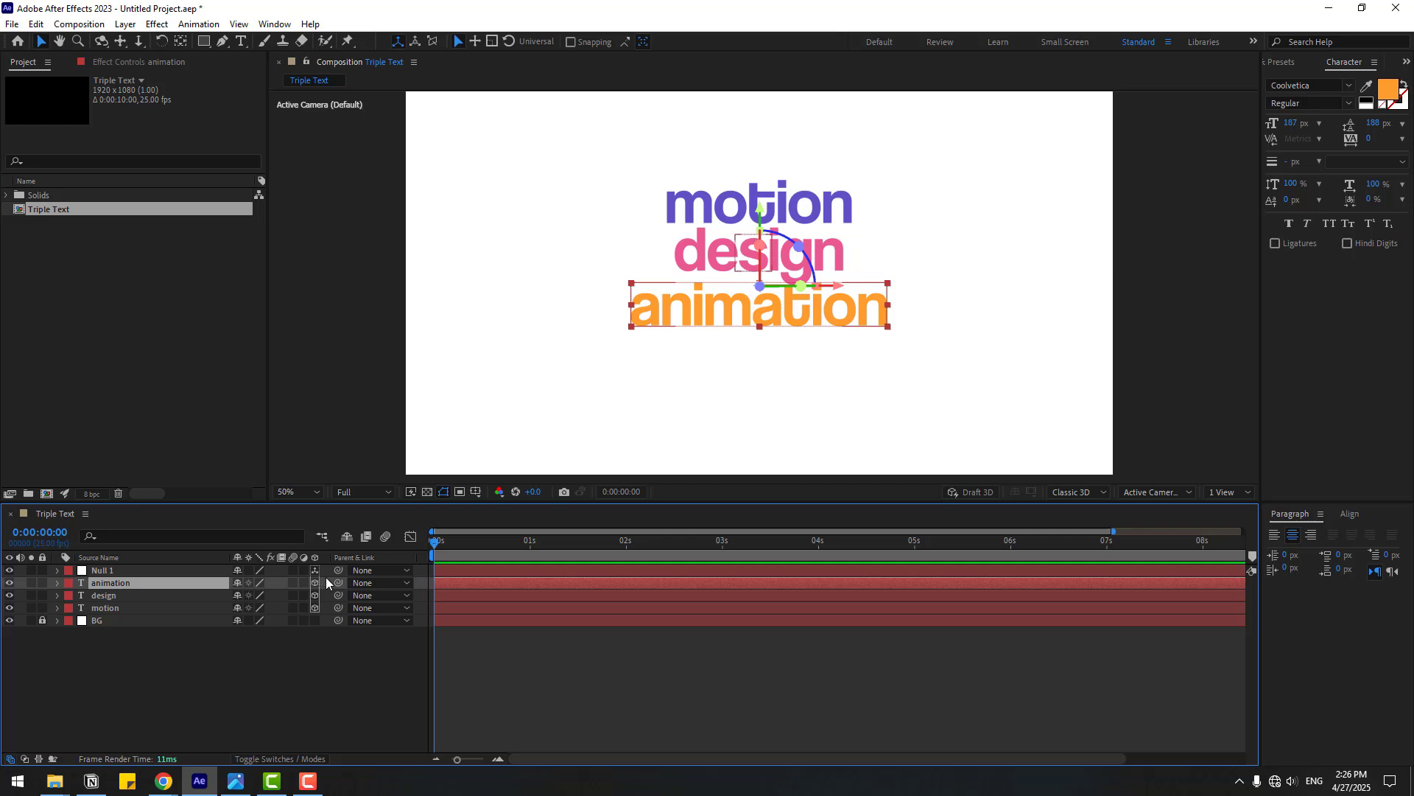
pyautogui.moveTo(338, 582); pyautogui.dragTo(101, 598)
pyautogui.click(104, 599)
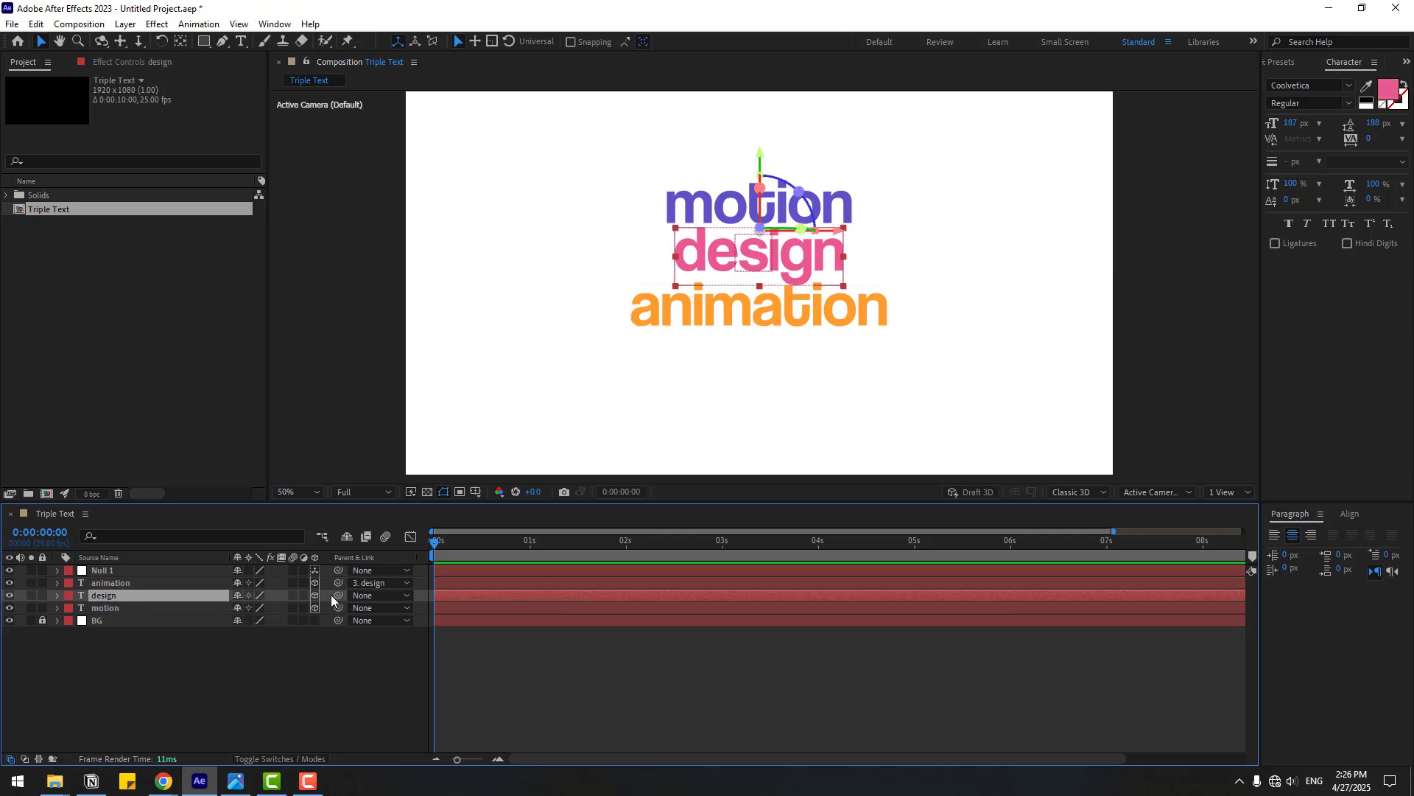
pyautogui.moveTo(337, 595); pyautogui.dragTo(105, 609)
pyautogui.click(120, 672)
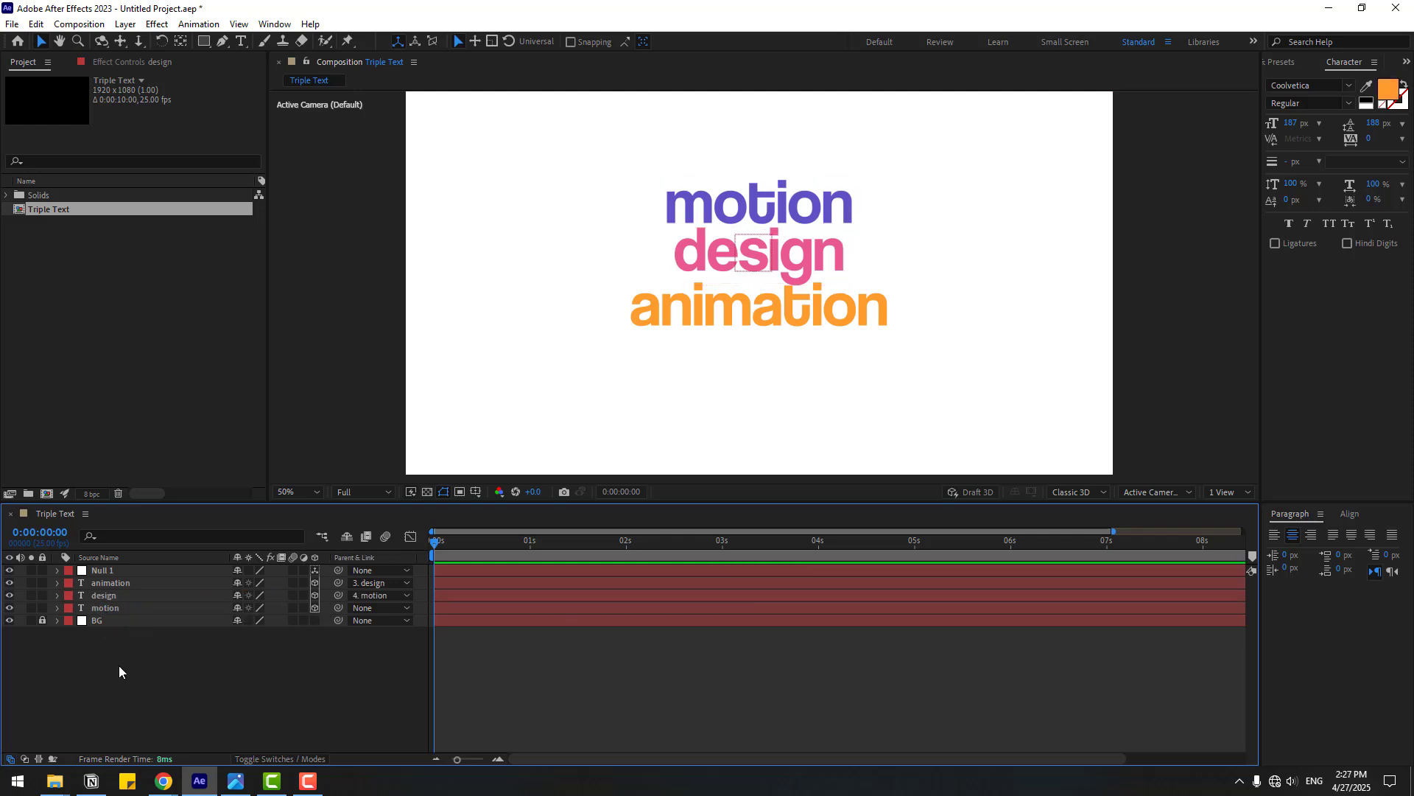
# Move the null object up onto the motion text and parent the motion layer to Null 1.
pyautogui.click(104, 571)
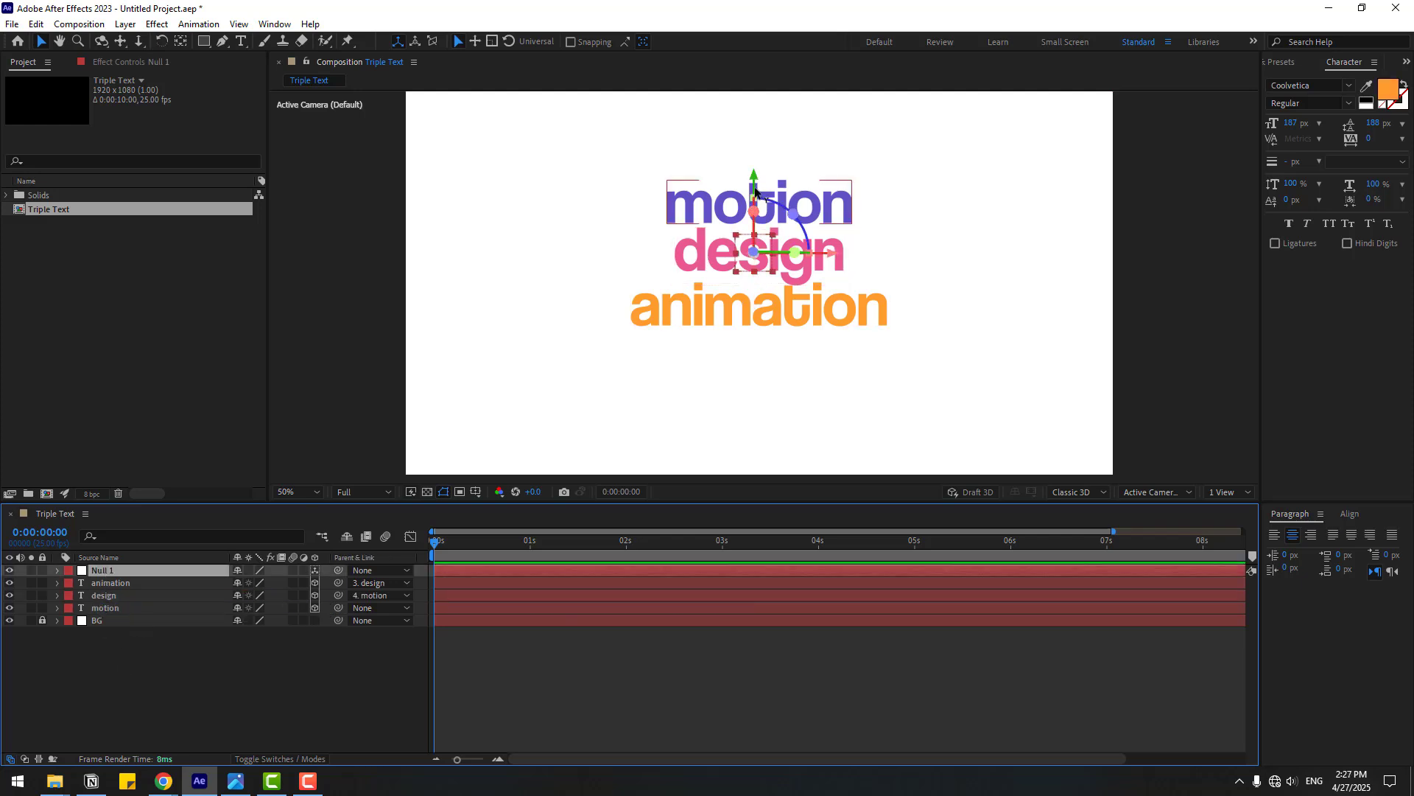
pyautogui.moveTo(755, 188); pyautogui.dragTo(756, 134)
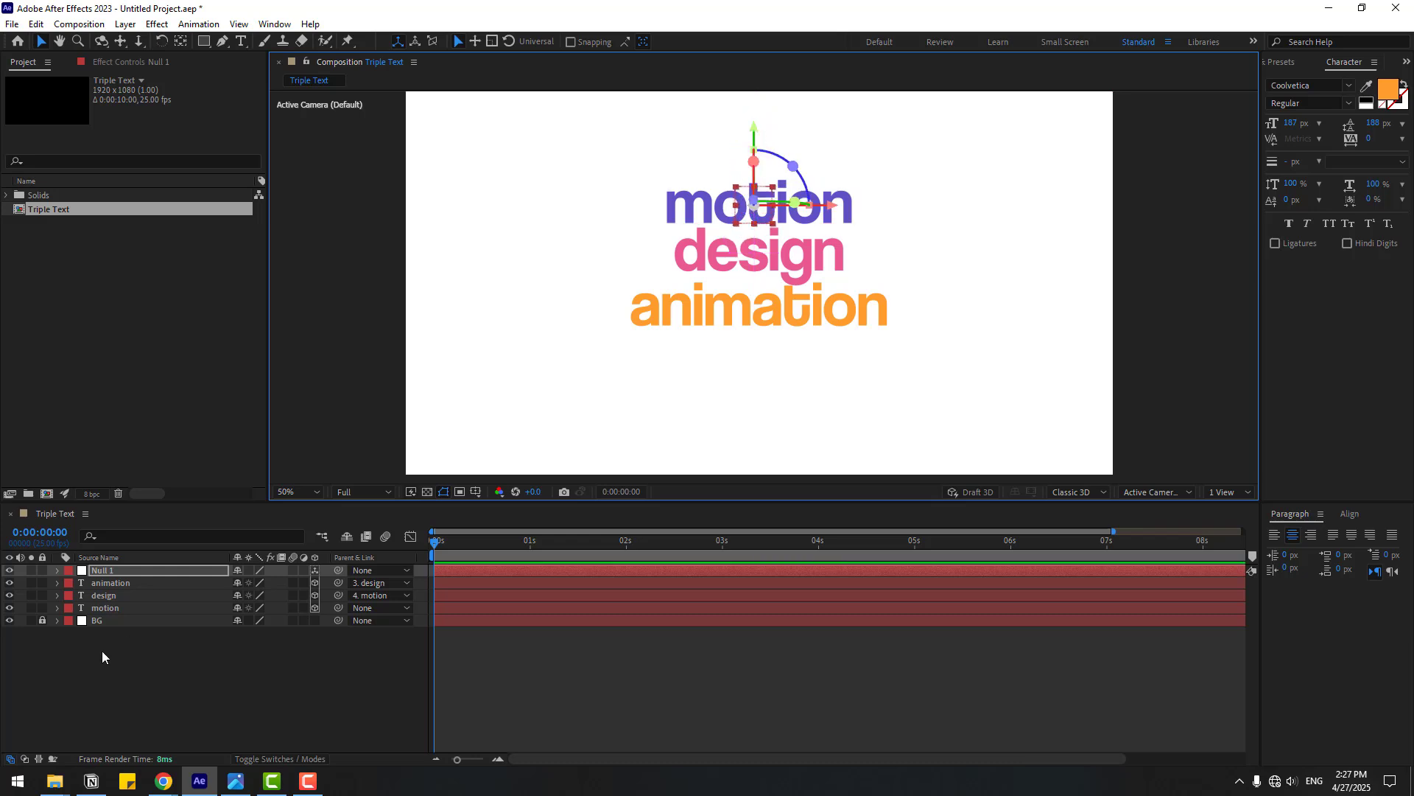
pyautogui.click(106, 607)
pyautogui.moveTo(338, 607); pyautogui.dragTo(111, 572)
pyautogui.click(110, 583)
# Reveal the rotation properties of Null 1 and of the animation, design and motion text layers.
pyautogui.click(103, 570)
pyautogui.press('r')
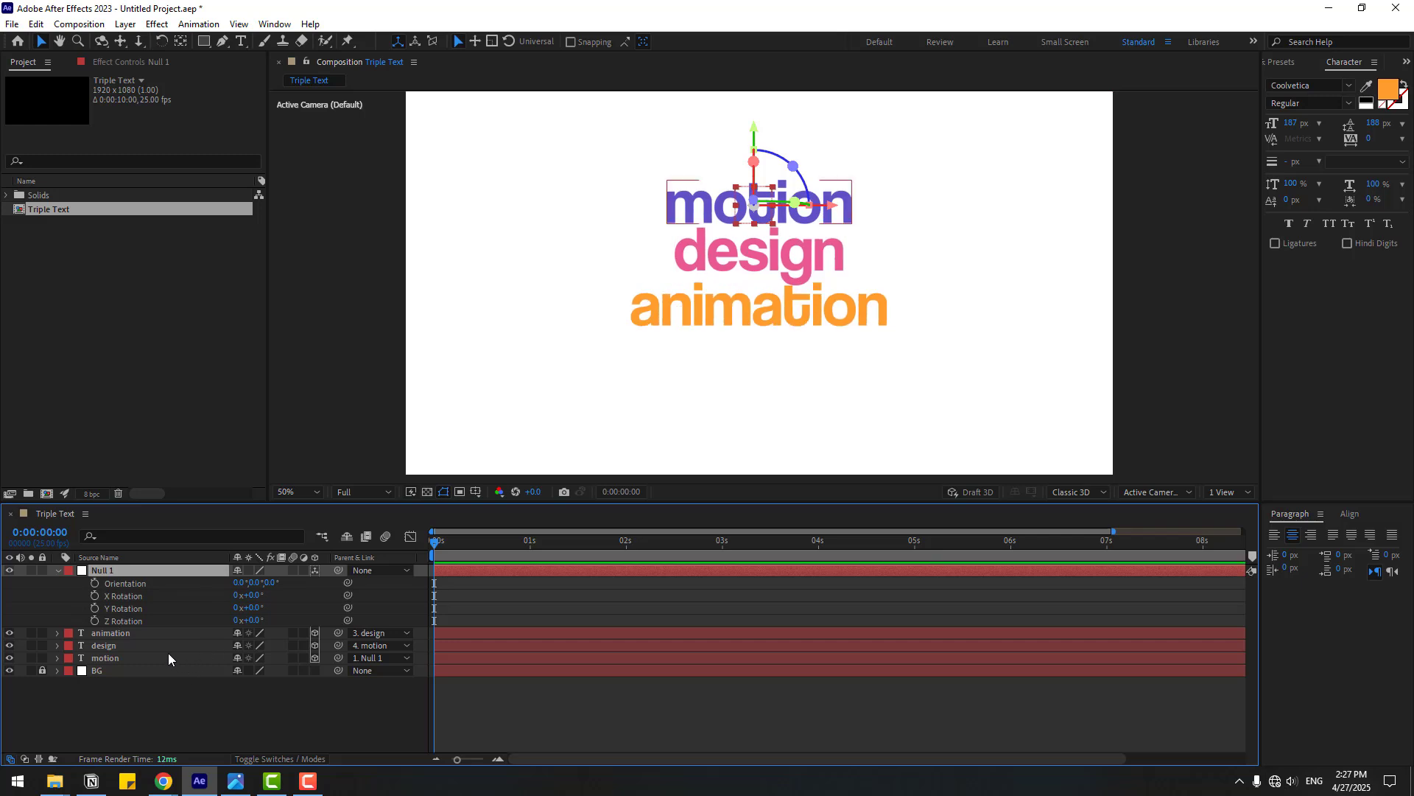
pyautogui.click(110, 634)
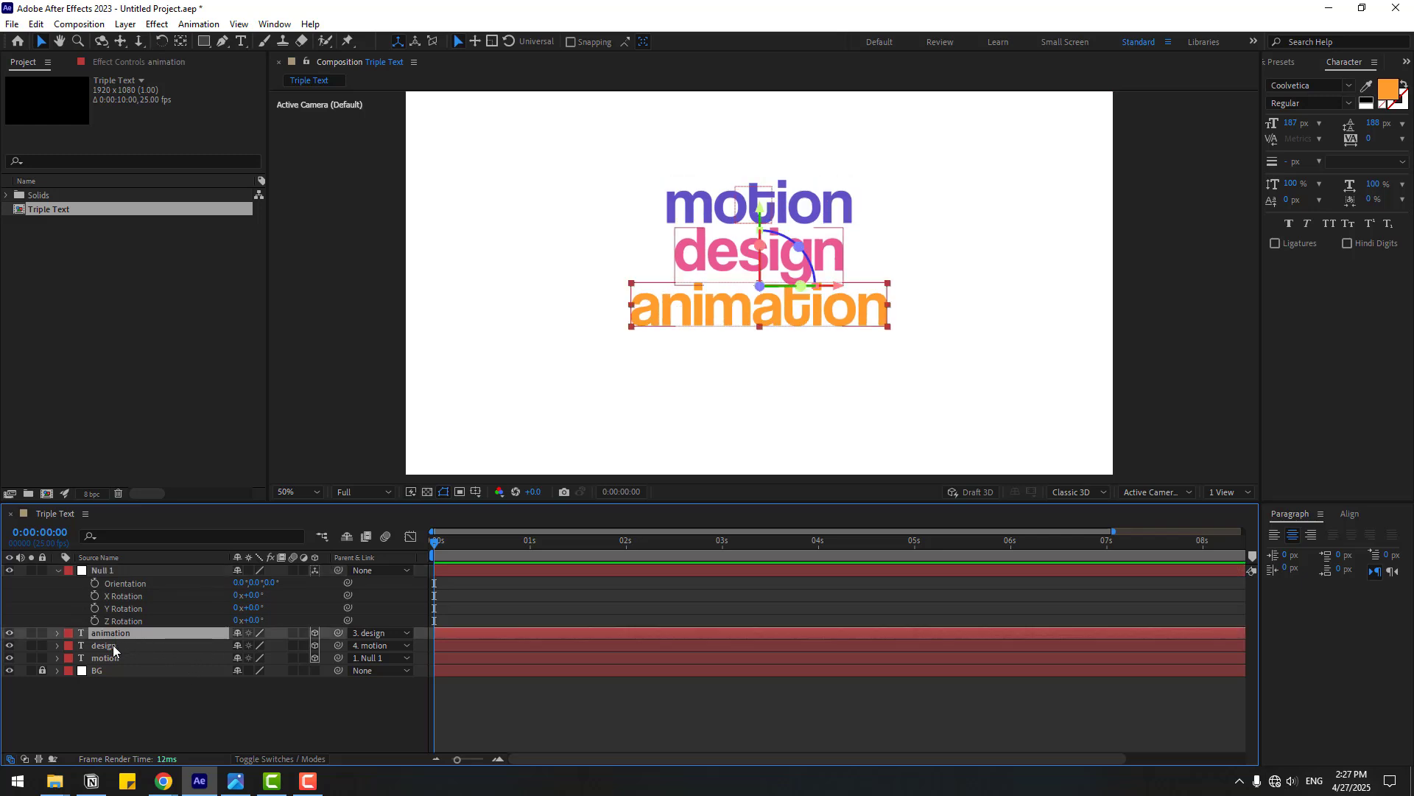
pyautogui.keyDown('ctrl'); pyautogui.click(113, 646); pyautogui.keyUp('ctrl')
pyautogui.keyDown('ctrl'); pyautogui.click(114, 658); pyautogui.keyUp('ctrl')
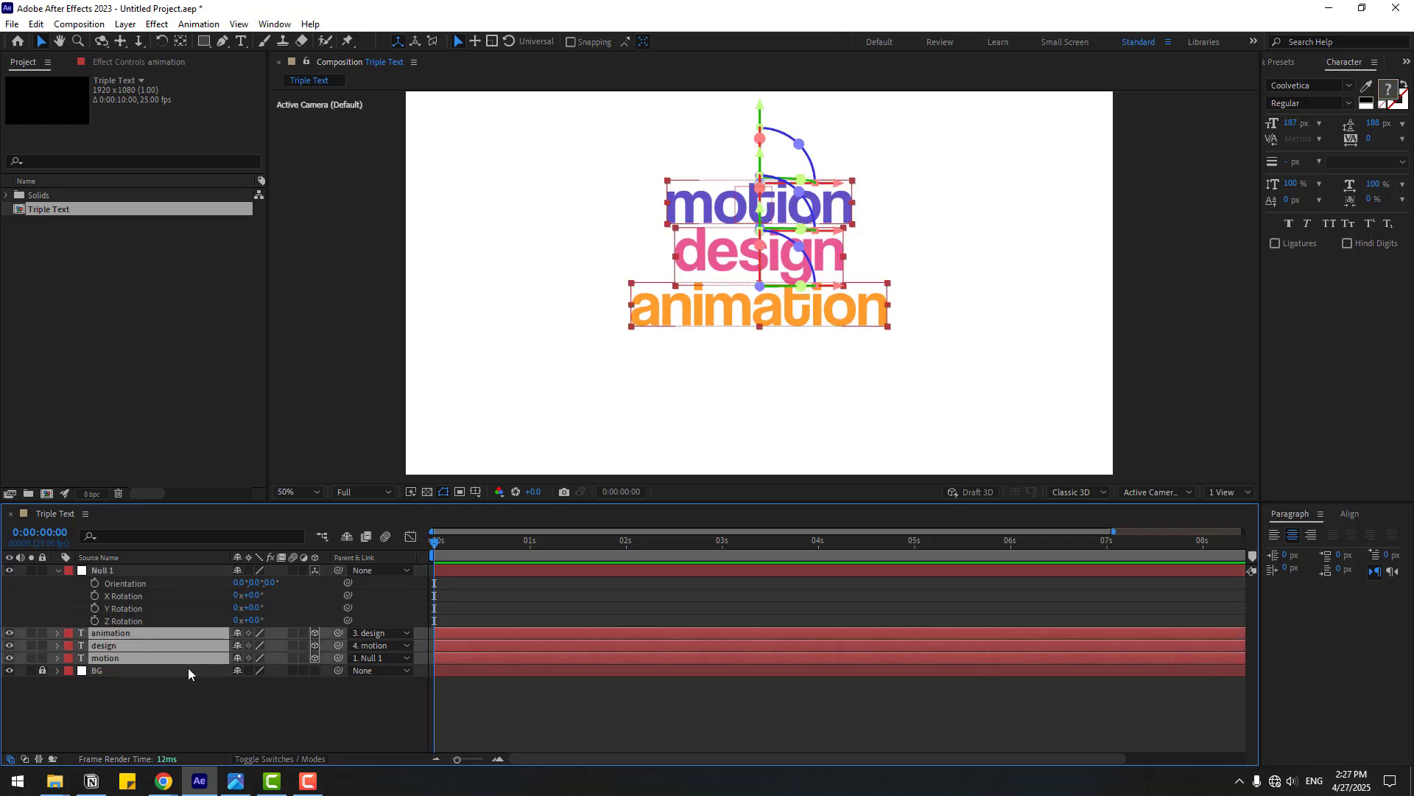
pyautogui.press('r')
pyautogui.click(51, 676)
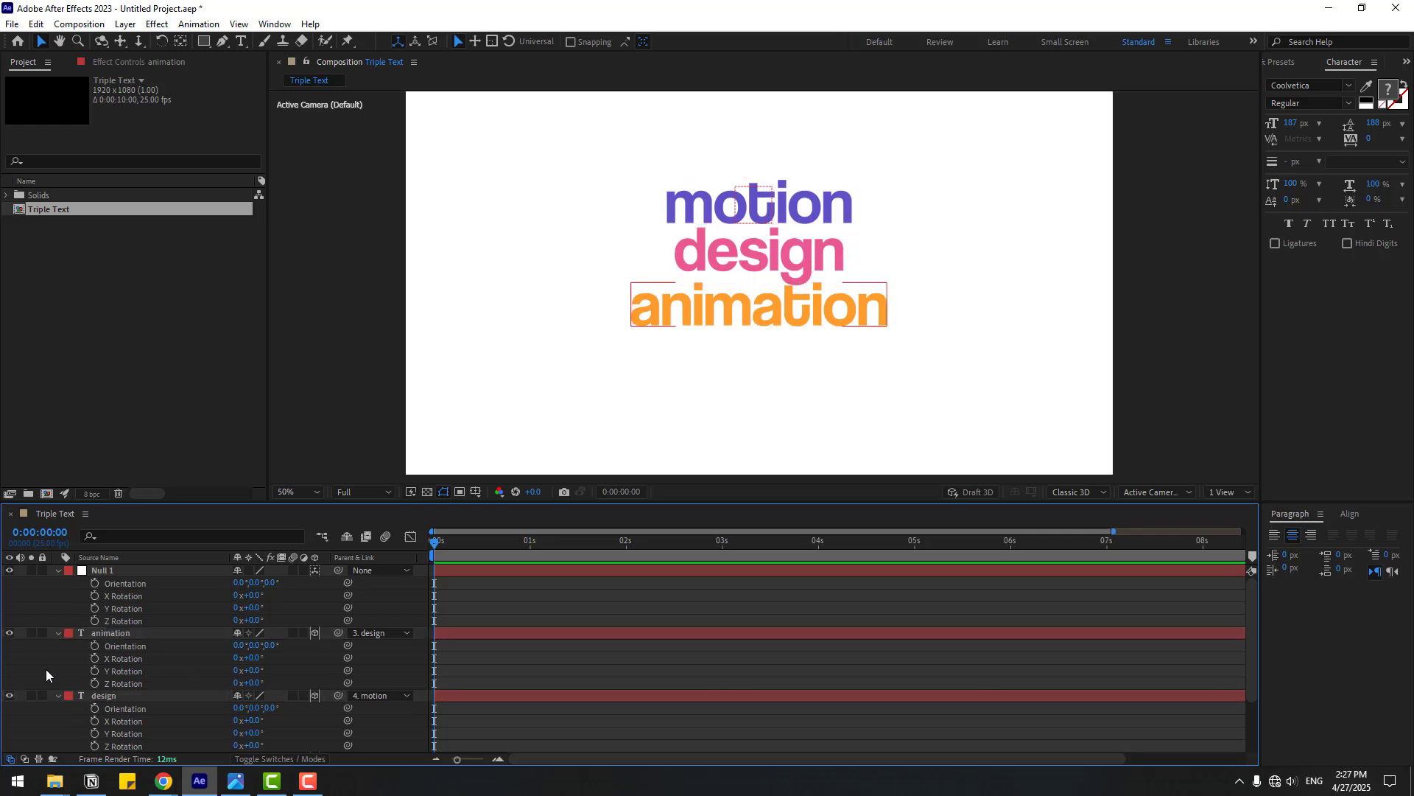
# Link the animation layer's X Rotation to Null 1's X Rotation with an expression and collapse the layer.
pyautogui.keyDown('alt'); pyautogui.click(95, 664); pyautogui.keyUp('alt')
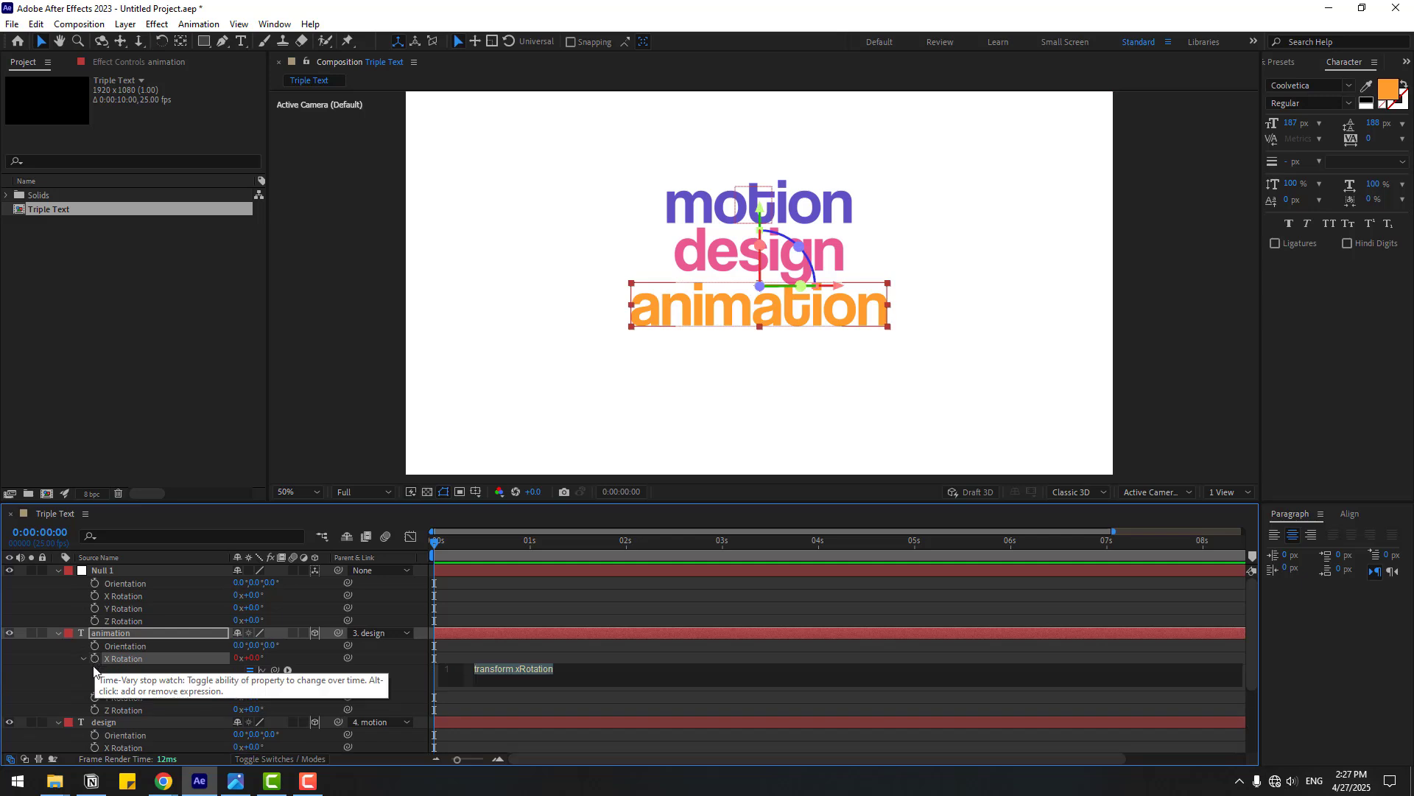
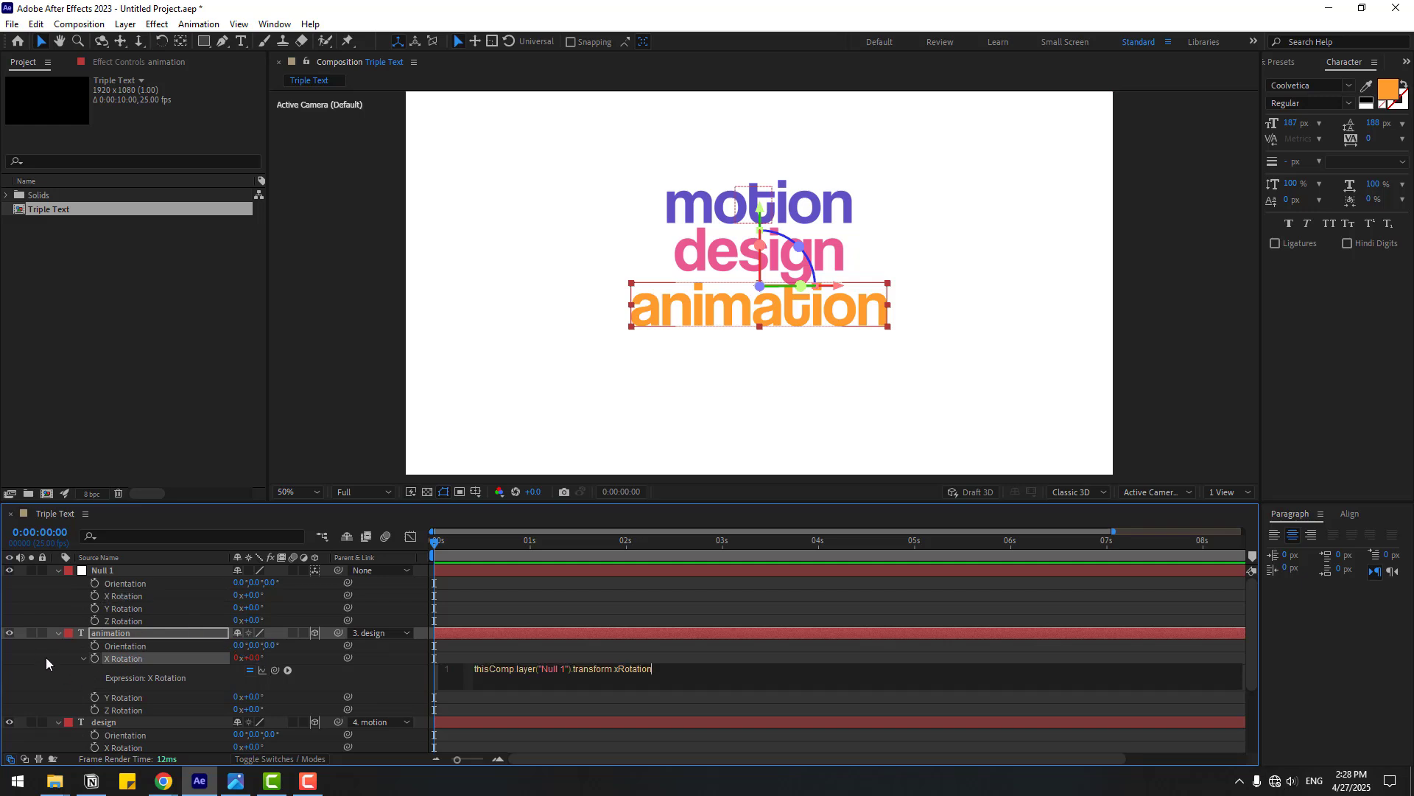
pyautogui.click(50, 658)
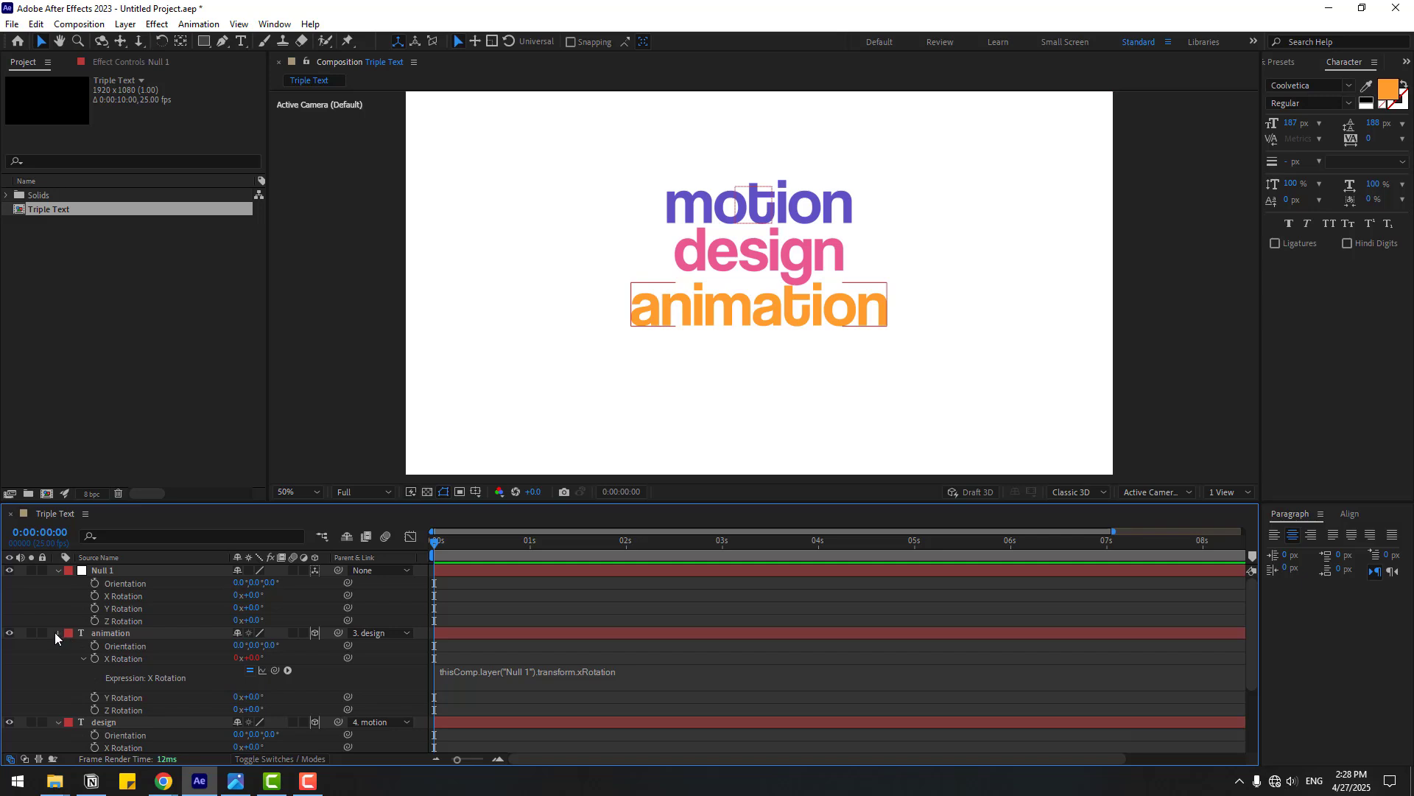
pyautogui.click(56, 633)
# Link the design layer's X Rotation to Null 1's X Rotation with an expression and collapse the layer.
pyautogui.click(105, 644)
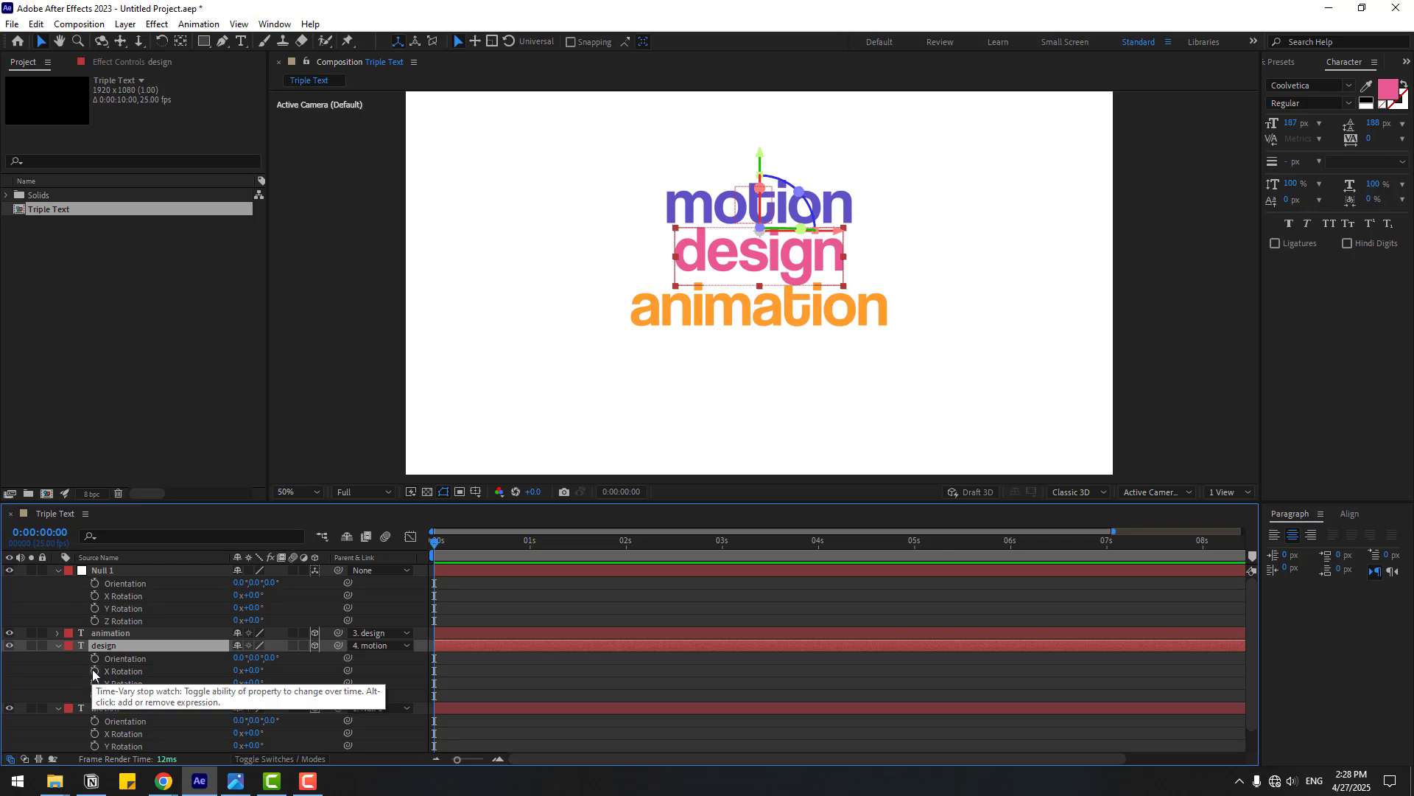
pyautogui.keyDown('alt'); pyautogui.click(92, 669); pyautogui.keyUp('alt')
pyautogui.moveTo(275, 683); pyautogui.dragTo(120, 598)
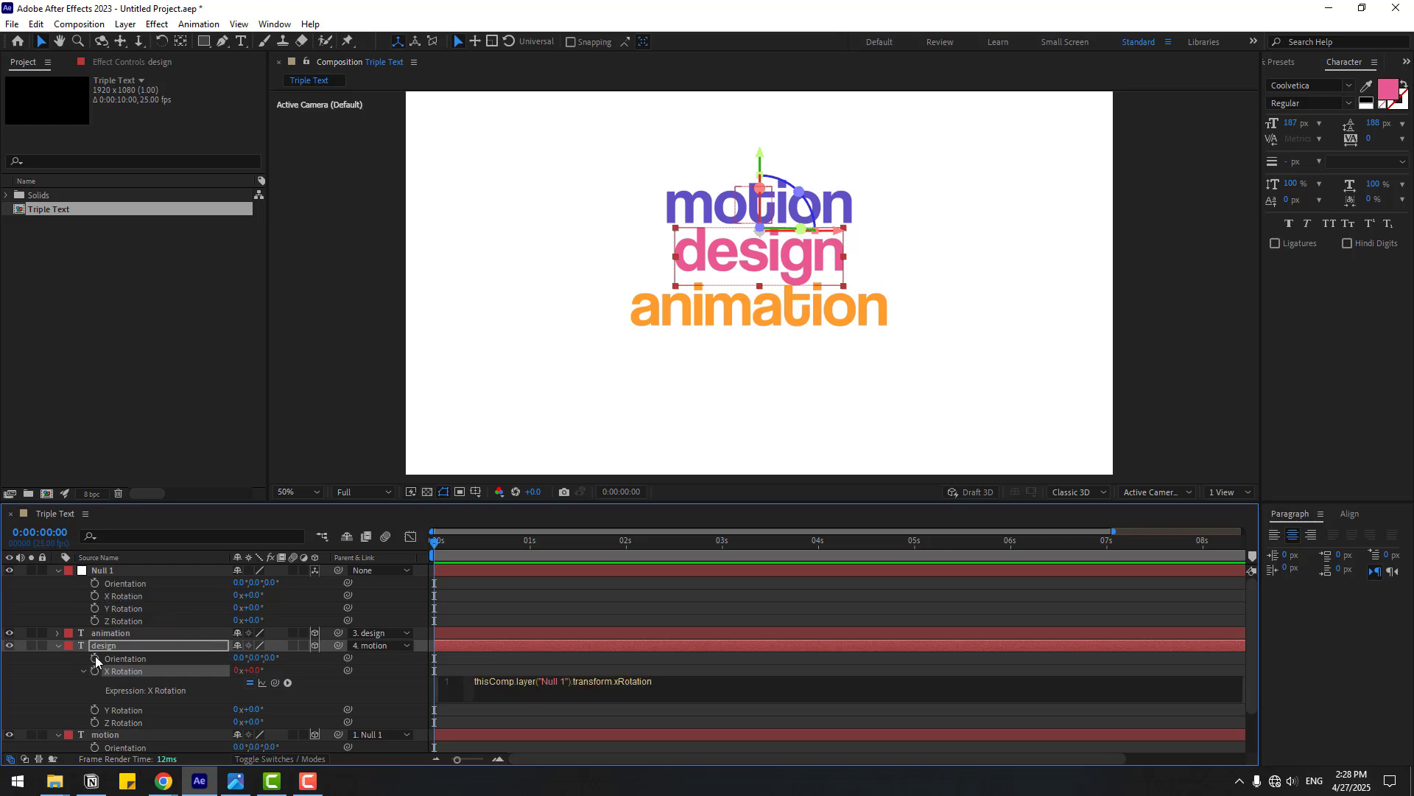
pyautogui.click(65, 686)
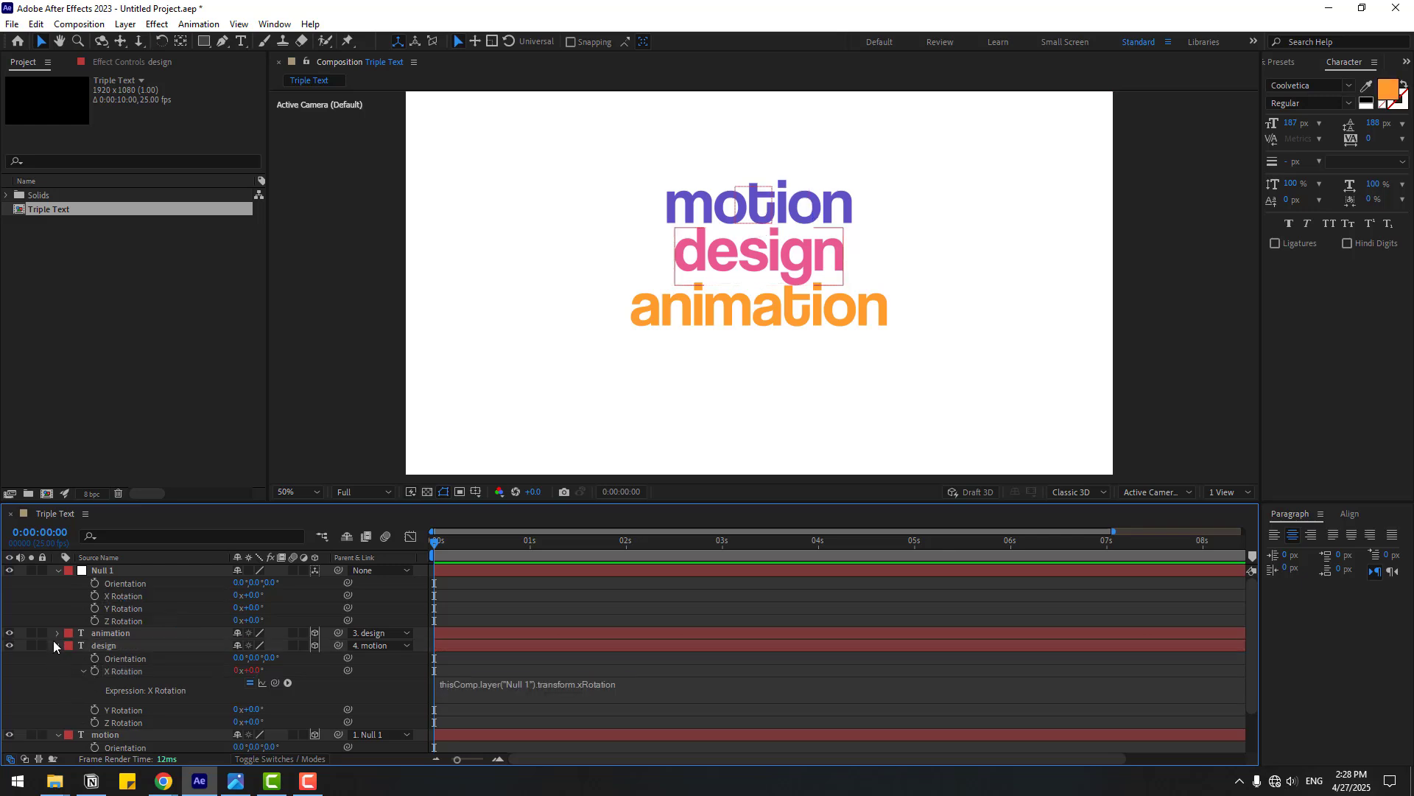
pyautogui.click(57, 645)
# Link the motion layer's X Rotation to Null 1's X Rotation with an expression and collapse the layer.
pyautogui.click(69, 658)
pyautogui.click(108, 661)
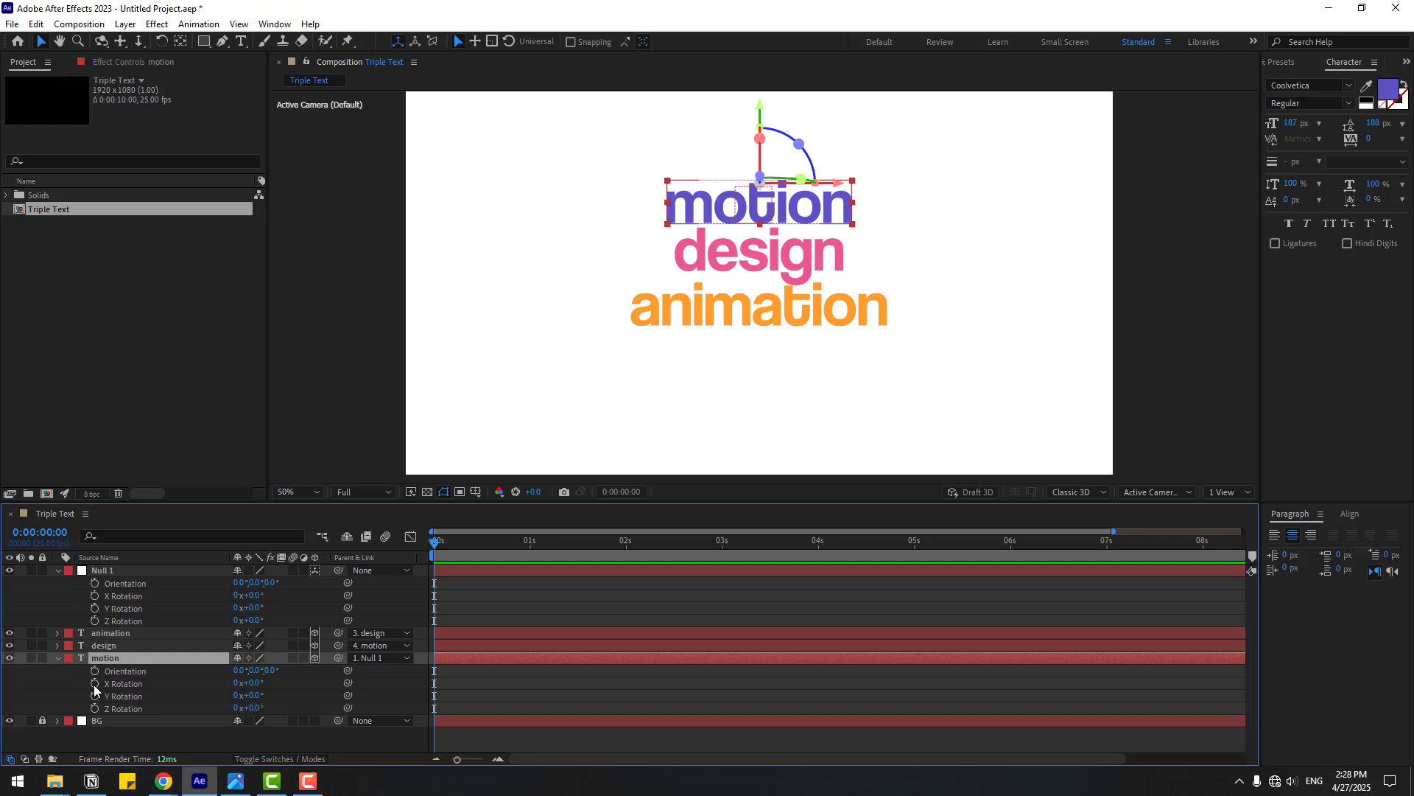
pyautogui.keyDown('alt'); pyautogui.click(94, 685); pyautogui.keyUp('alt')
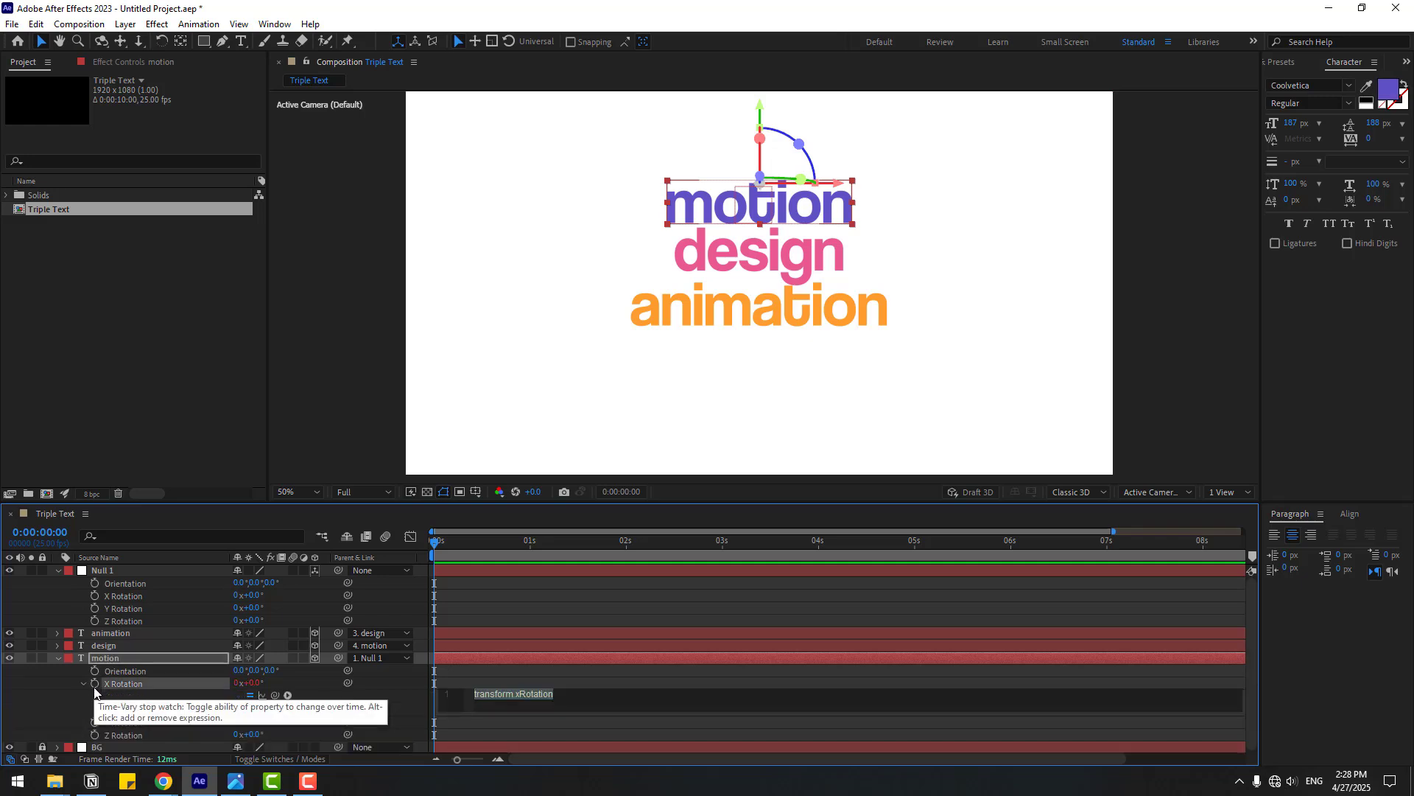
pyautogui.moveTo(275, 695); pyautogui.dragTo(120, 598)
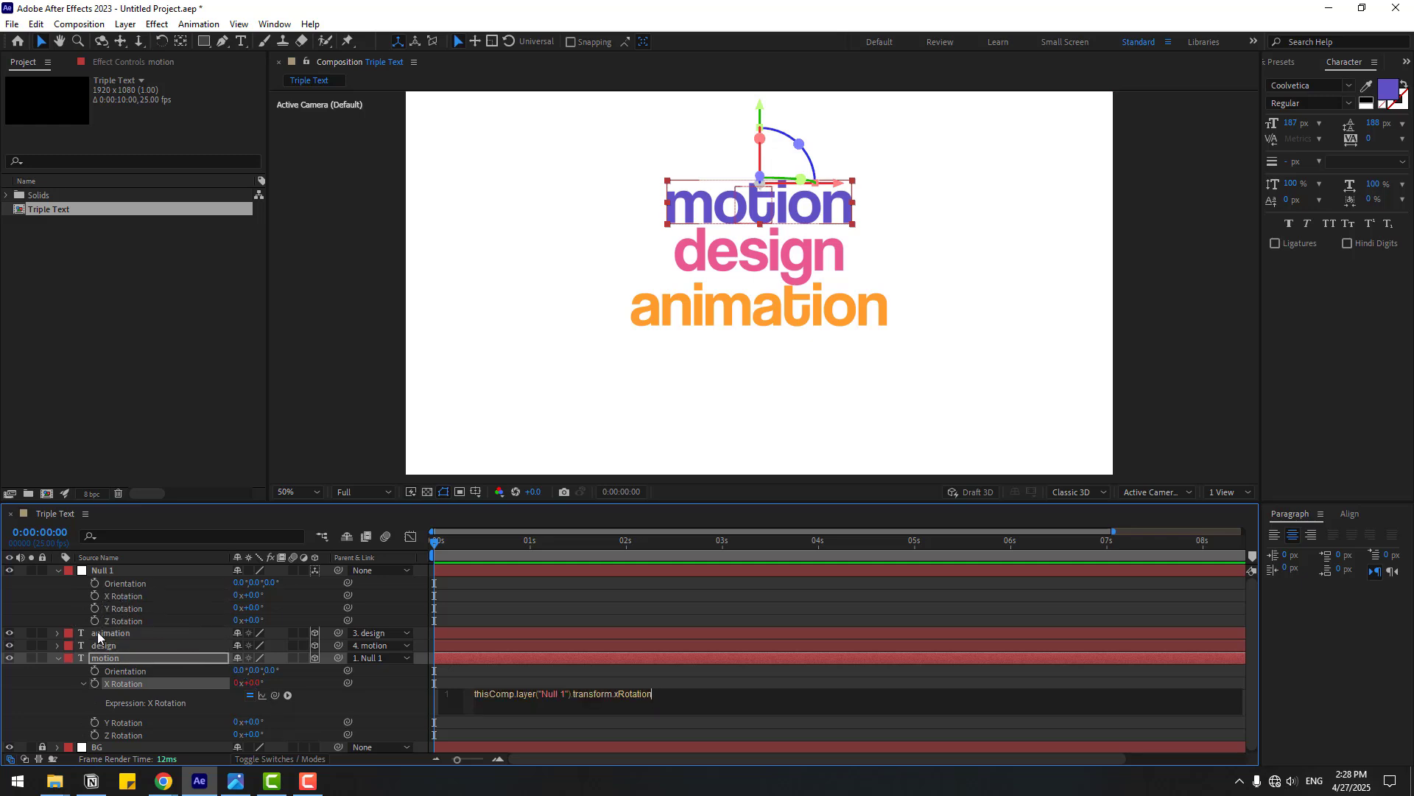
pyautogui.click(52, 674)
pyautogui.click(58, 659)
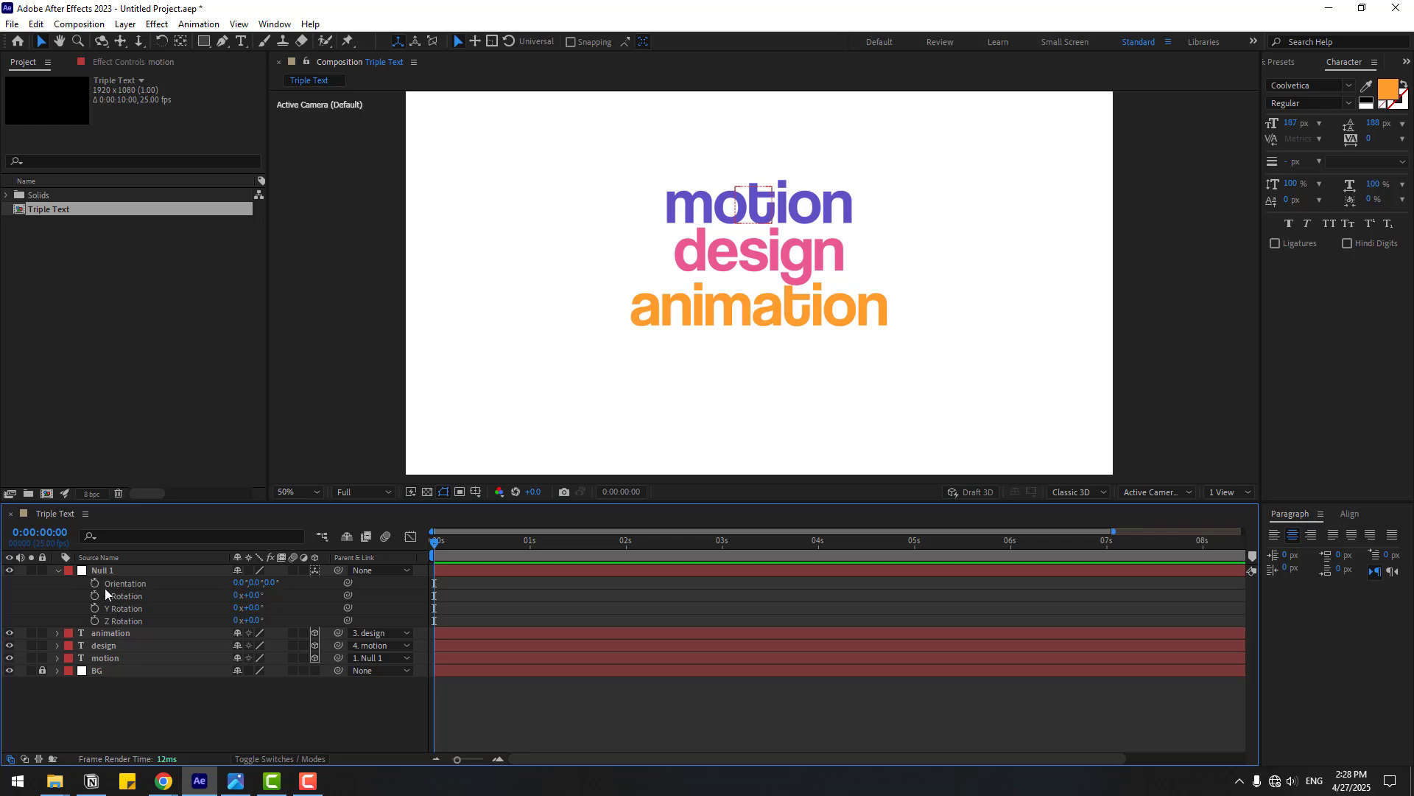
# Switch the composition view to Custom View 1 at 100% magnification with Null 1 selected.
pyautogui.click(102, 572)
pyautogui.moveTo(262, 596)
pyautogui.mouseDown()
pyautogui.moveTo(346, 595)
pyautogui.moveTo(242, 599)
pyautogui.moveTo(260, 597)
pyautogui.mouseUp()
pyautogui.click(1139, 495)
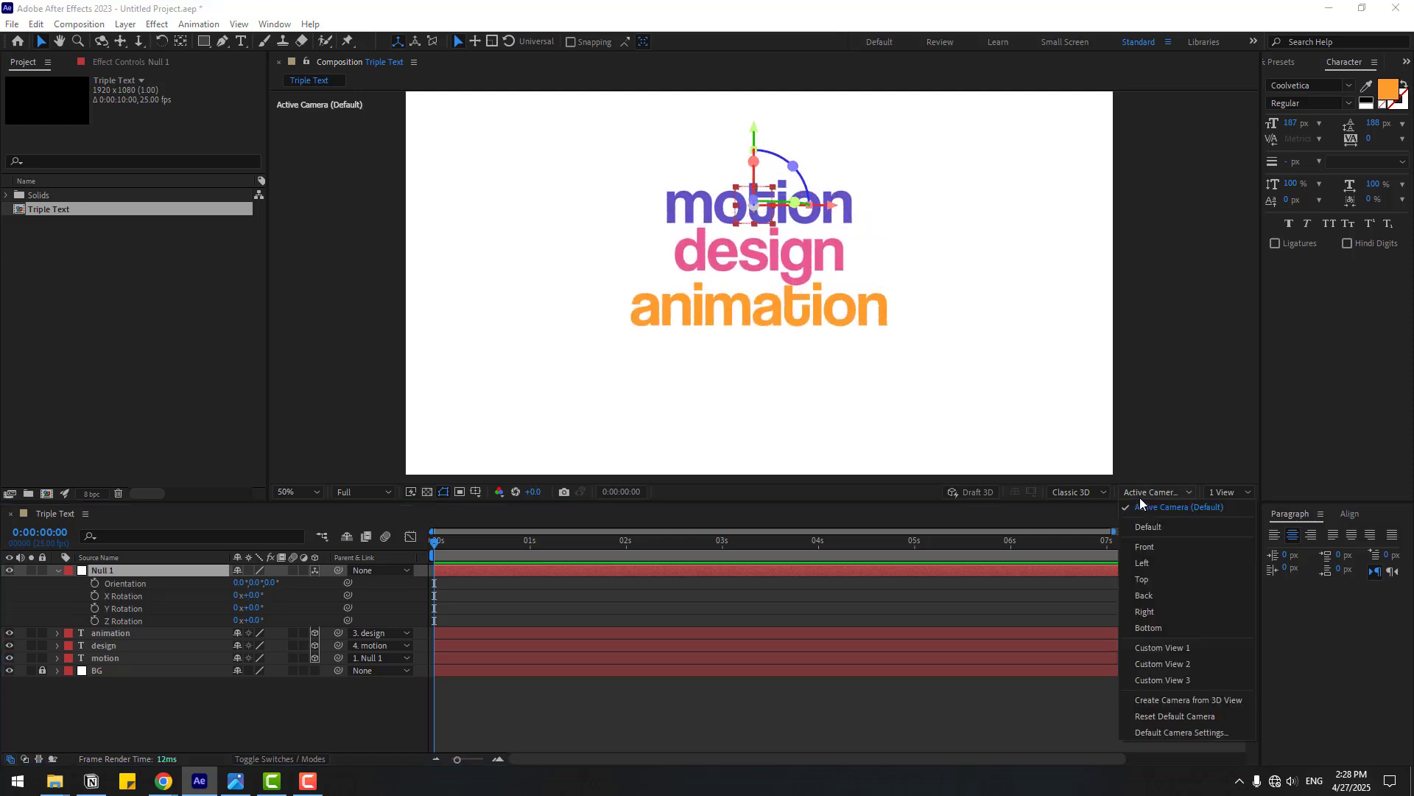
pyautogui.click(1183, 647)
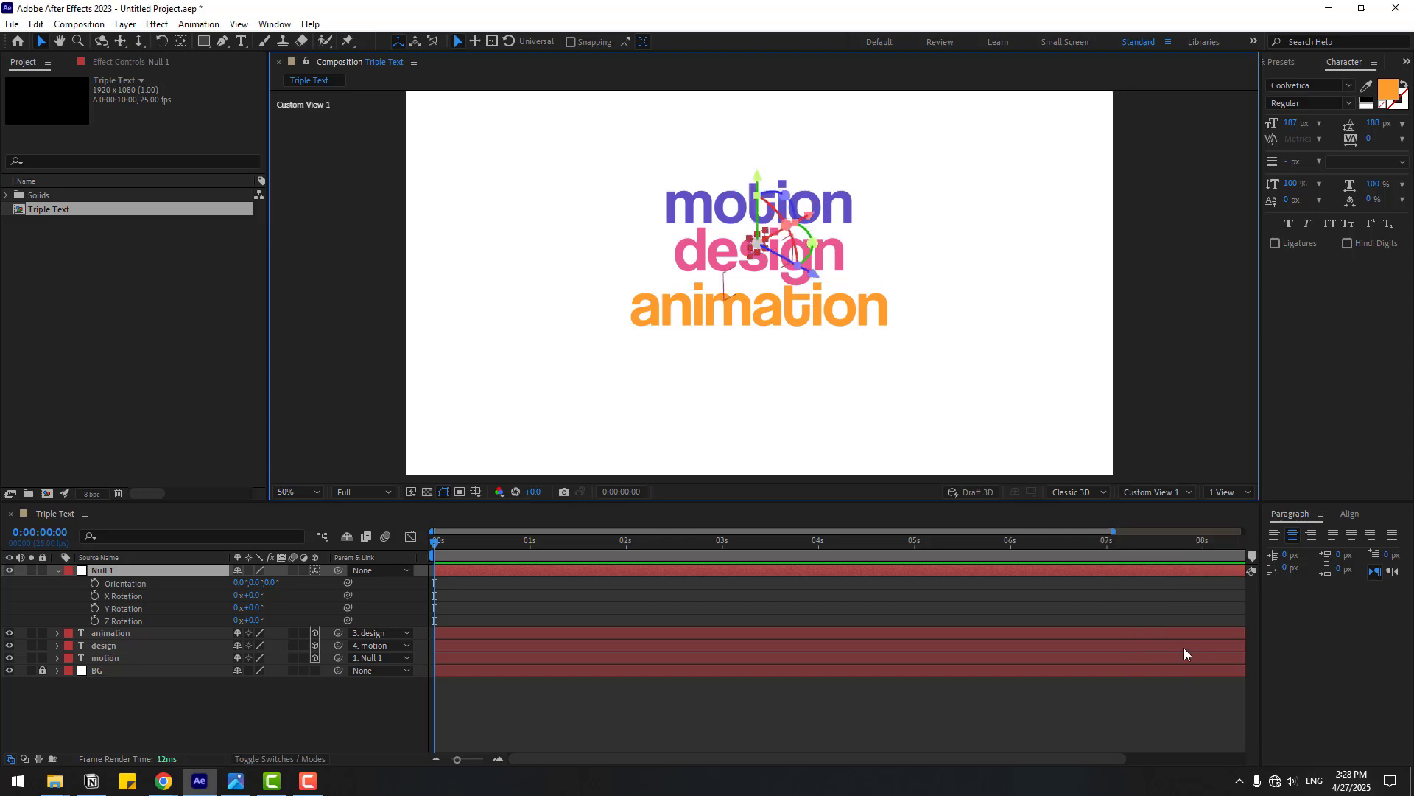
pyautogui.press('/')
# Try rotating Null 1 around its X axis and its Y axis to test the linked text.
pyautogui.moveTo(243, 597)
pyautogui.mouseDown()
pyautogui.moveTo(284, 597)
pyautogui.moveTo(243, 596)
pyautogui.moveTo(252, 611)
pyautogui.moveTo(243, 598)
pyautogui.mouseUp()
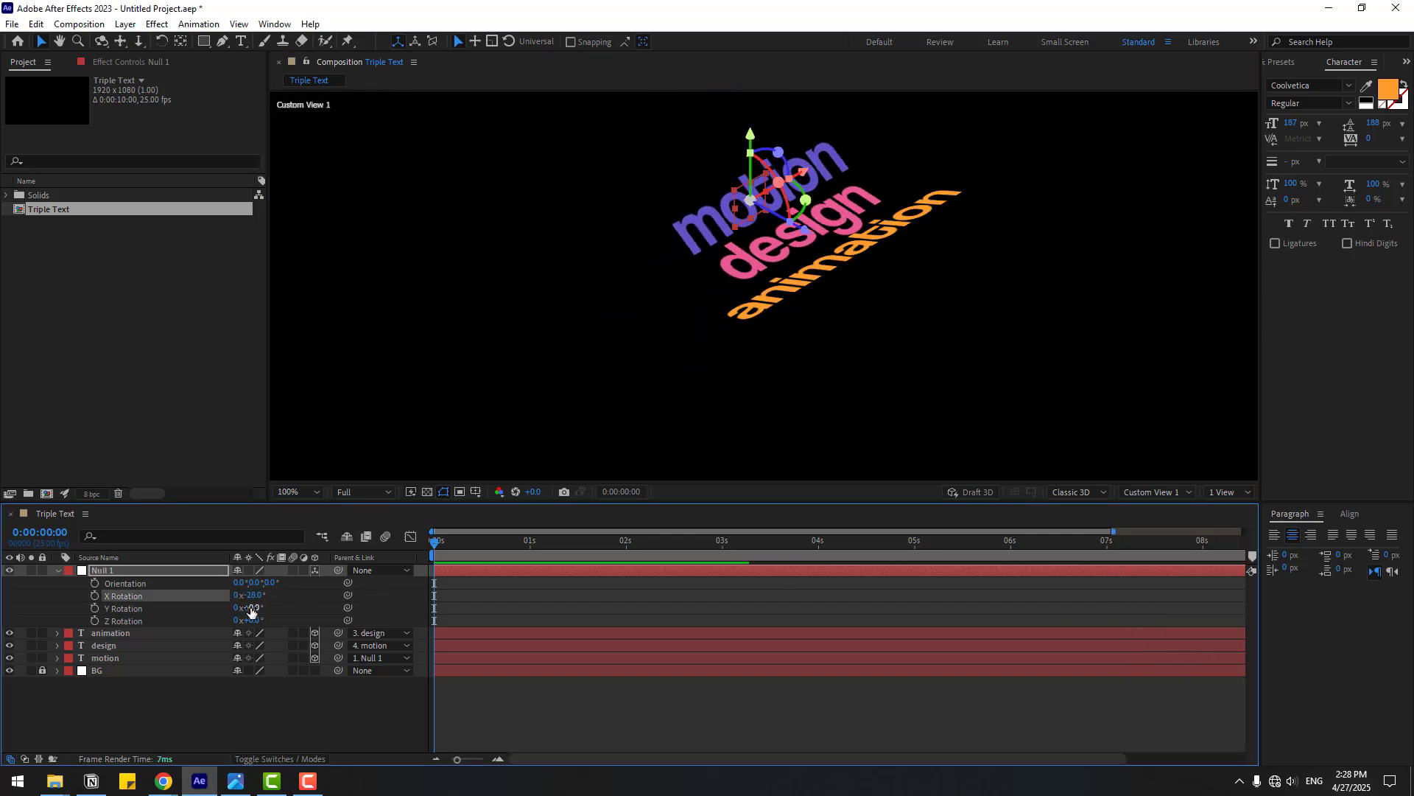
pyautogui.click(134, 697)
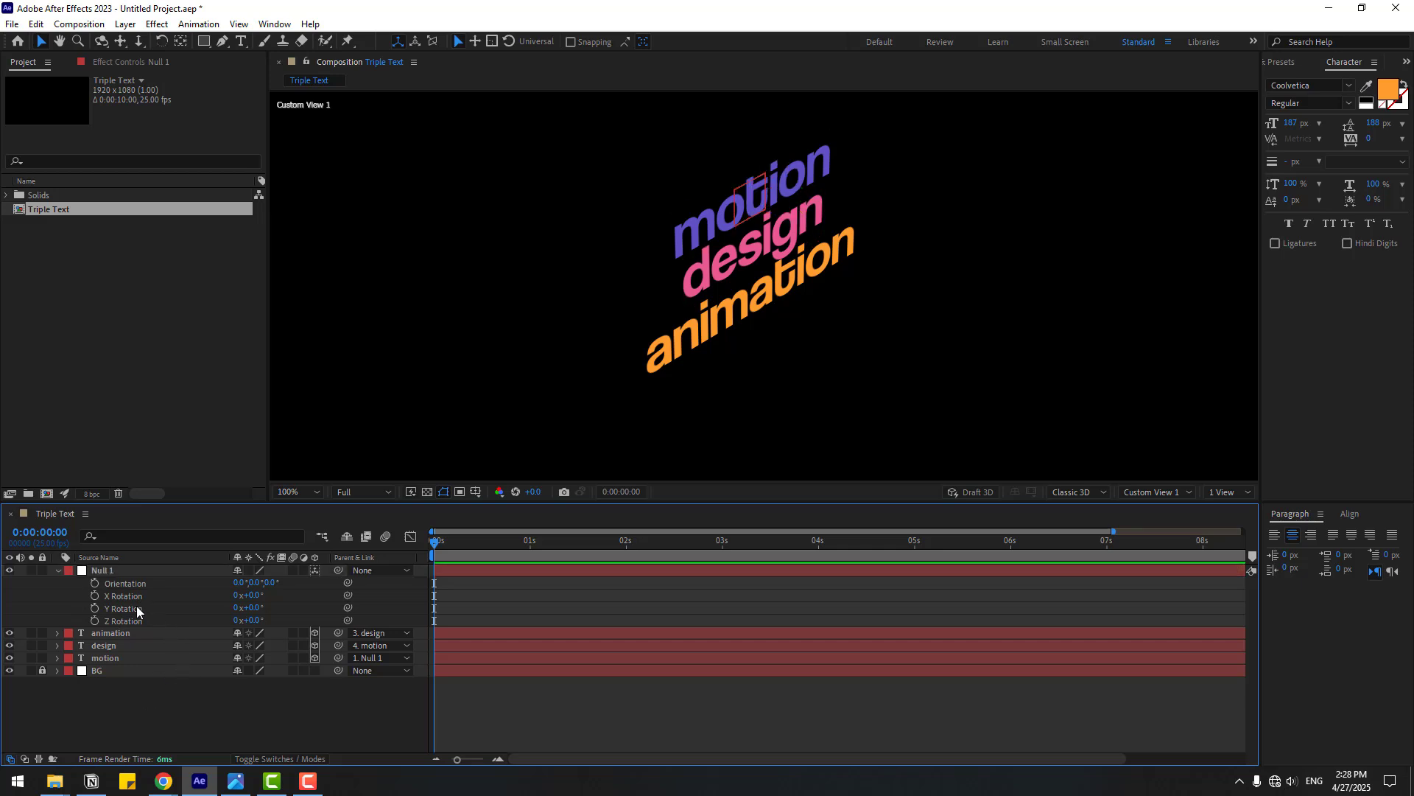
pyautogui.moveTo(250, 608); pyautogui.dragTo(178, 665)
pyautogui.click(156, 687)
# Link the animation layer's Y Rotation to Null 1's Y Rotation with an expression and collapse the layer.
pyautogui.click(122, 635)
pyautogui.press('r')
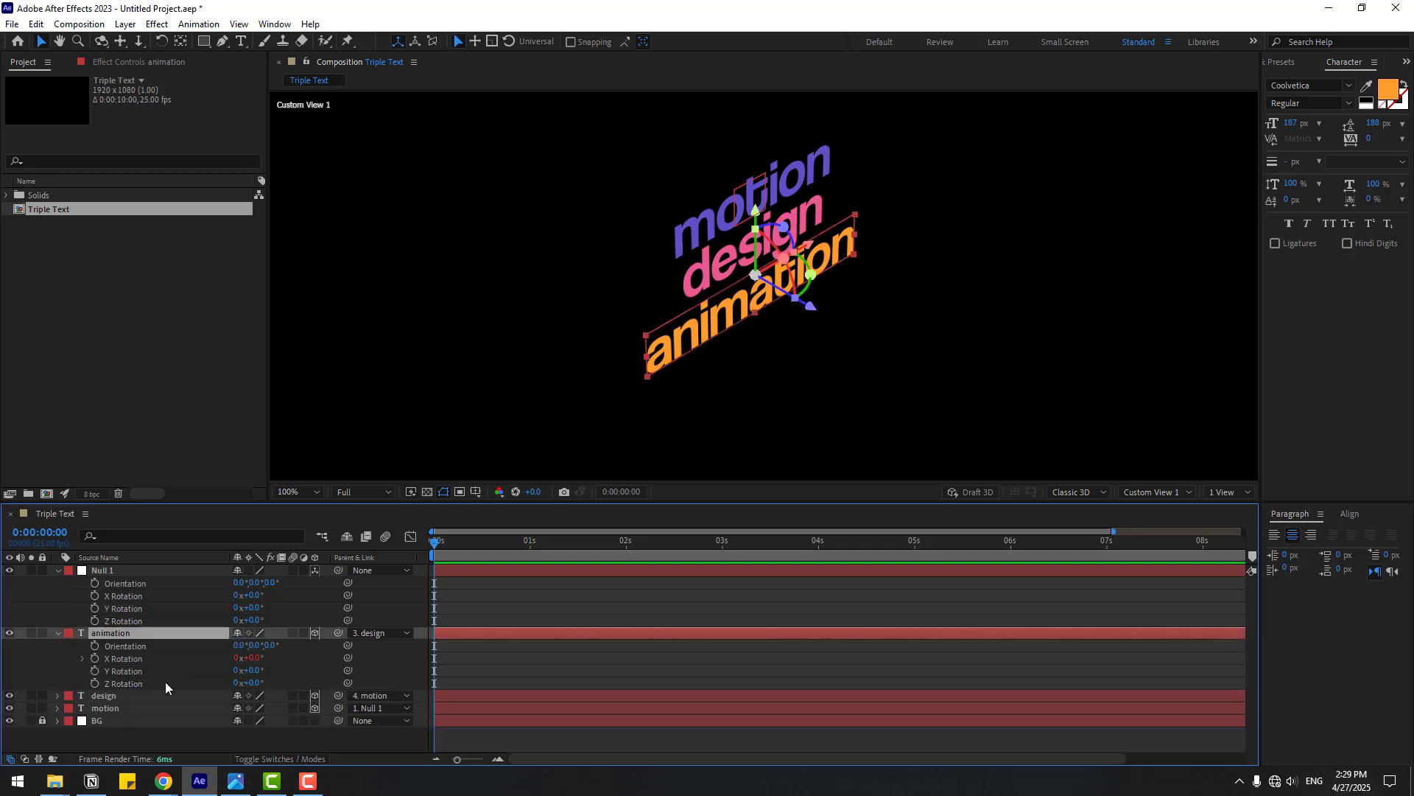
pyautogui.click(58, 669)
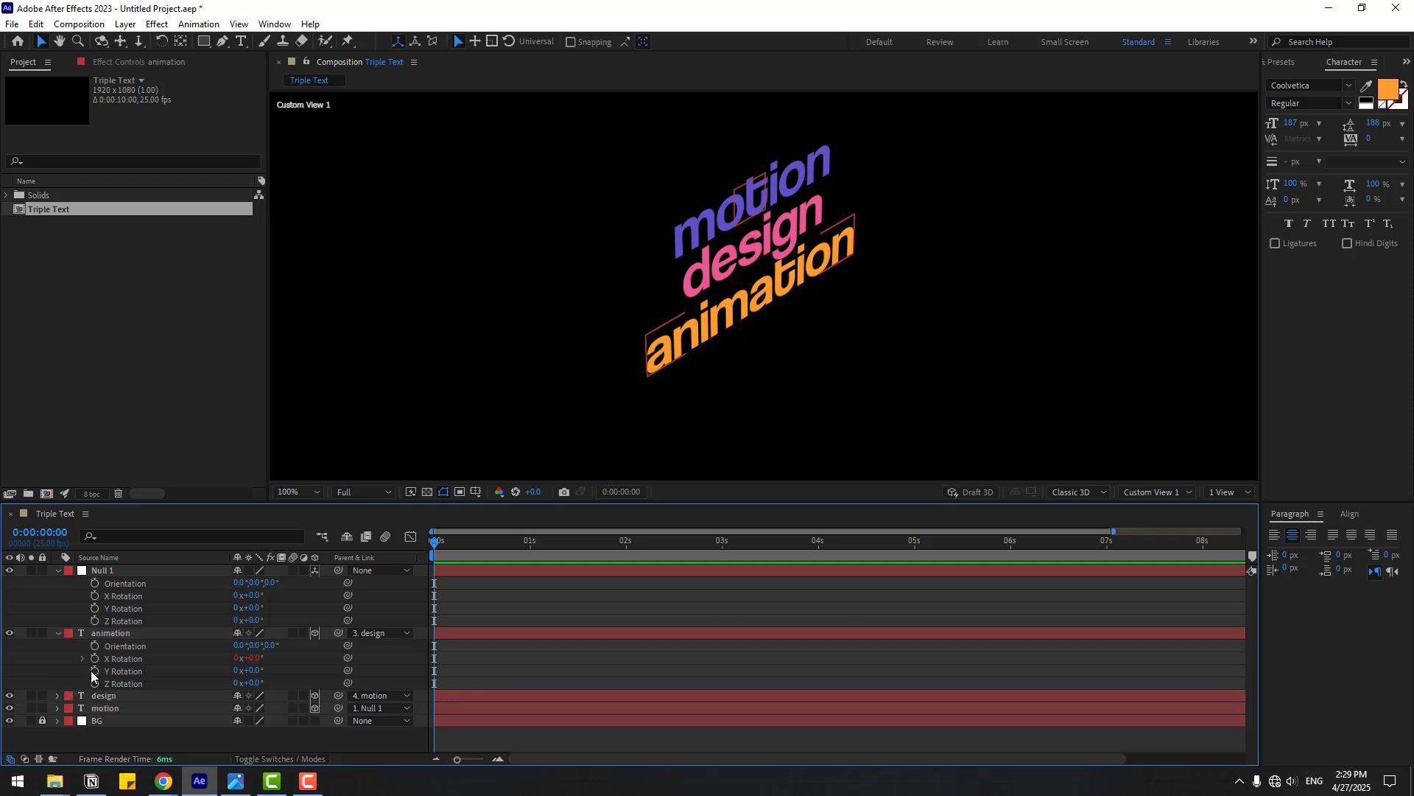
pyautogui.keyDown('alt'); pyautogui.click(93, 670); pyautogui.keyUp('alt')
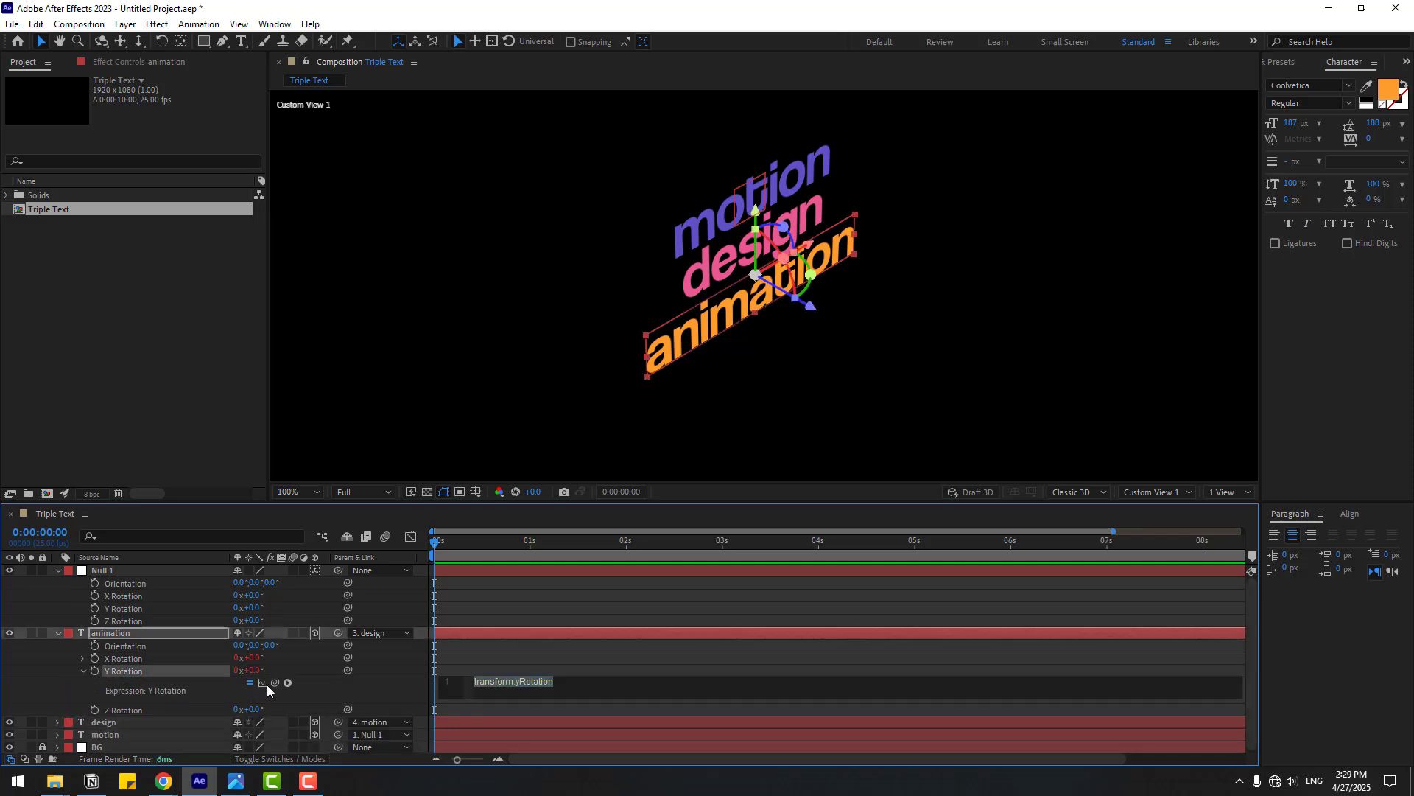
pyautogui.moveTo(274, 682); pyautogui.dragTo(128, 609)
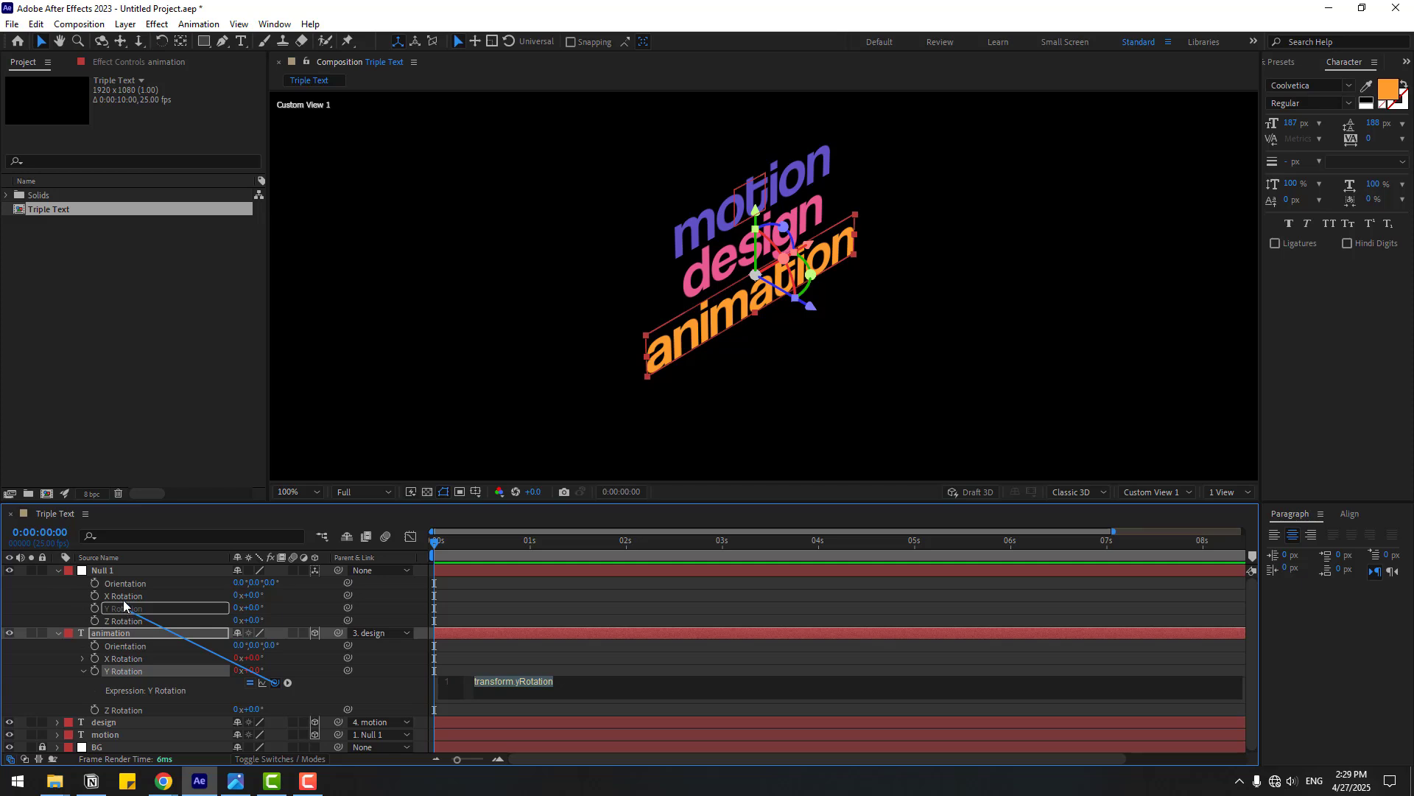
pyautogui.click(42, 676)
pyautogui.click(59, 633)
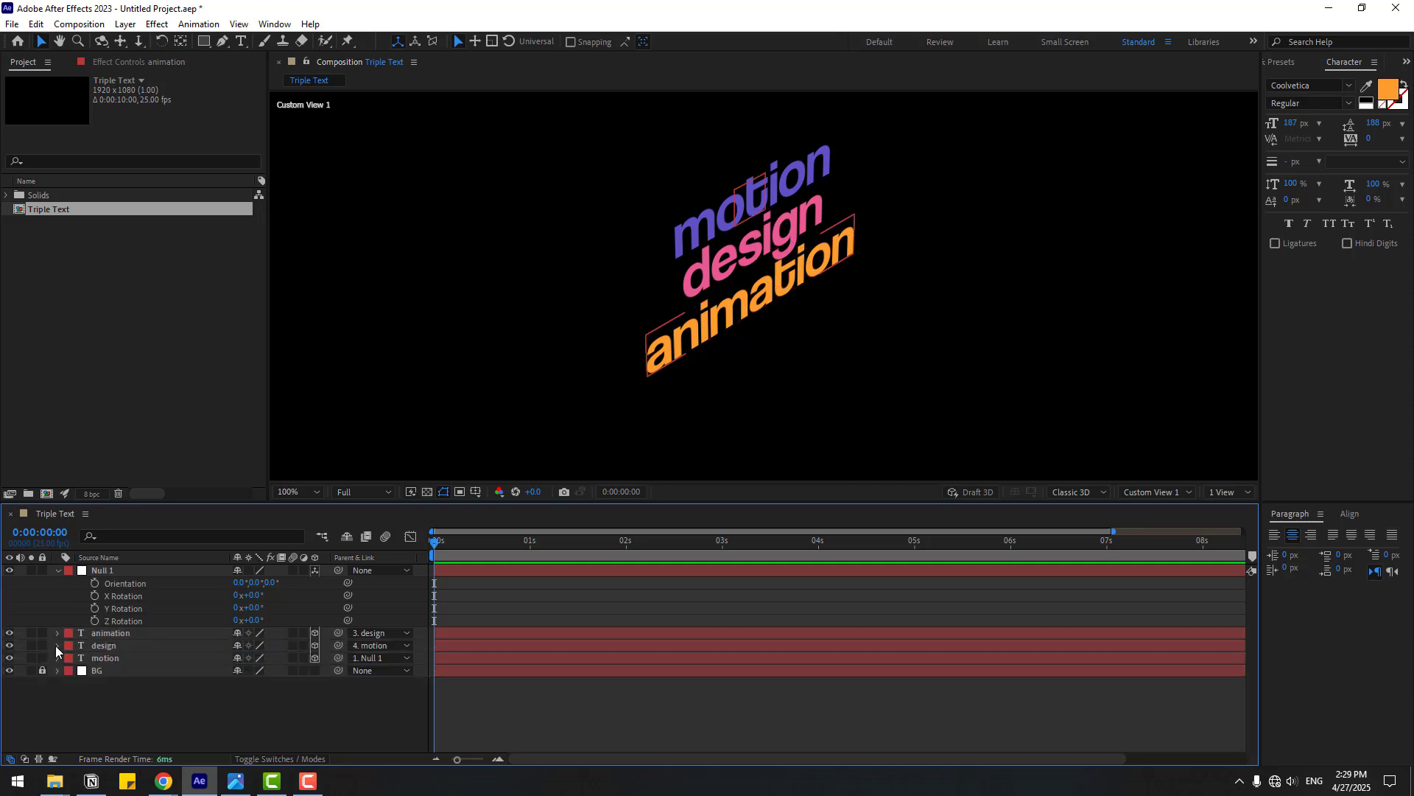
# Link the design layer's Y Rotation to Null 1's Y Rotation with an expression and collapse the layer.
pyautogui.click(115, 644)
pyautogui.press('r')
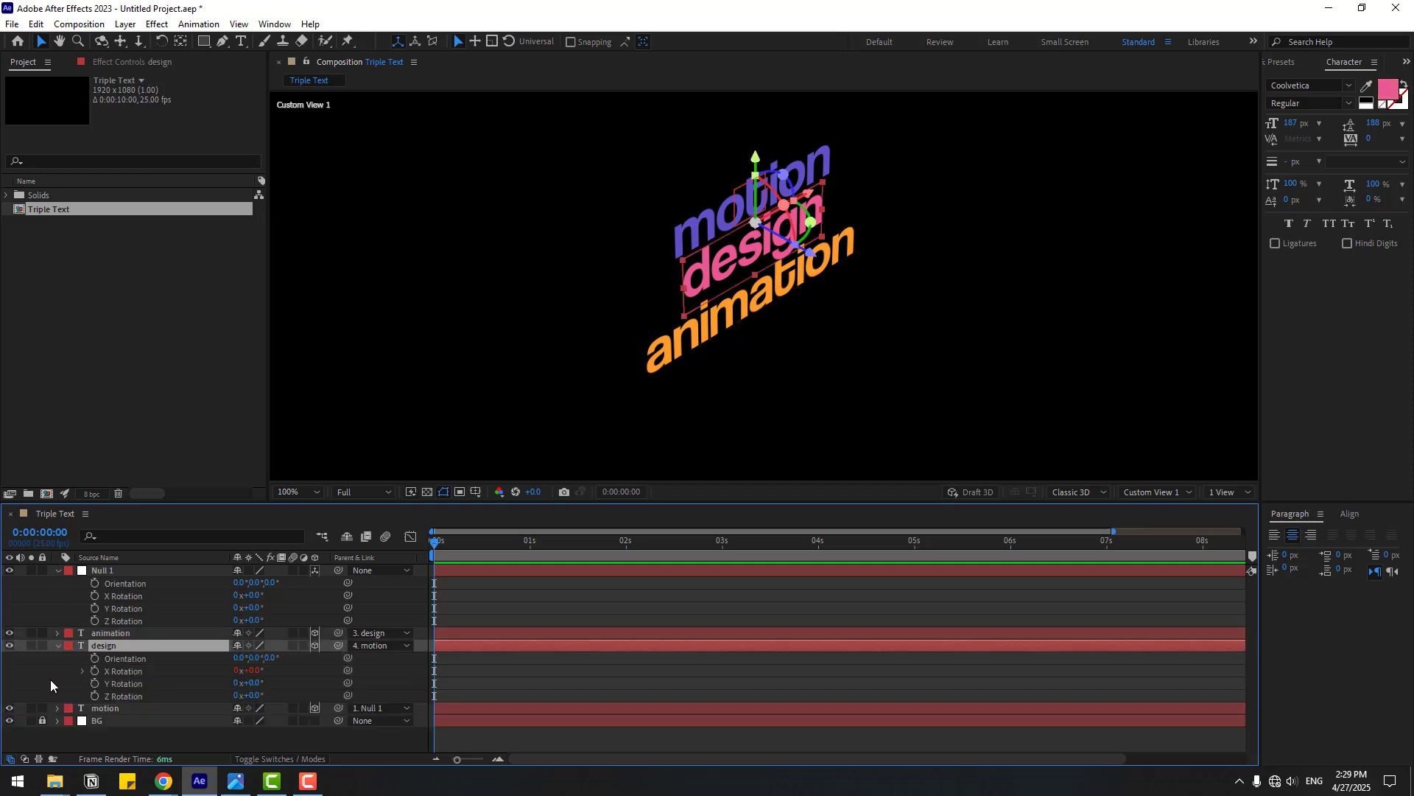
pyautogui.click(50, 679)
pyautogui.keyDown('alt'); pyautogui.click(94, 683); pyautogui.keyUp('alt')
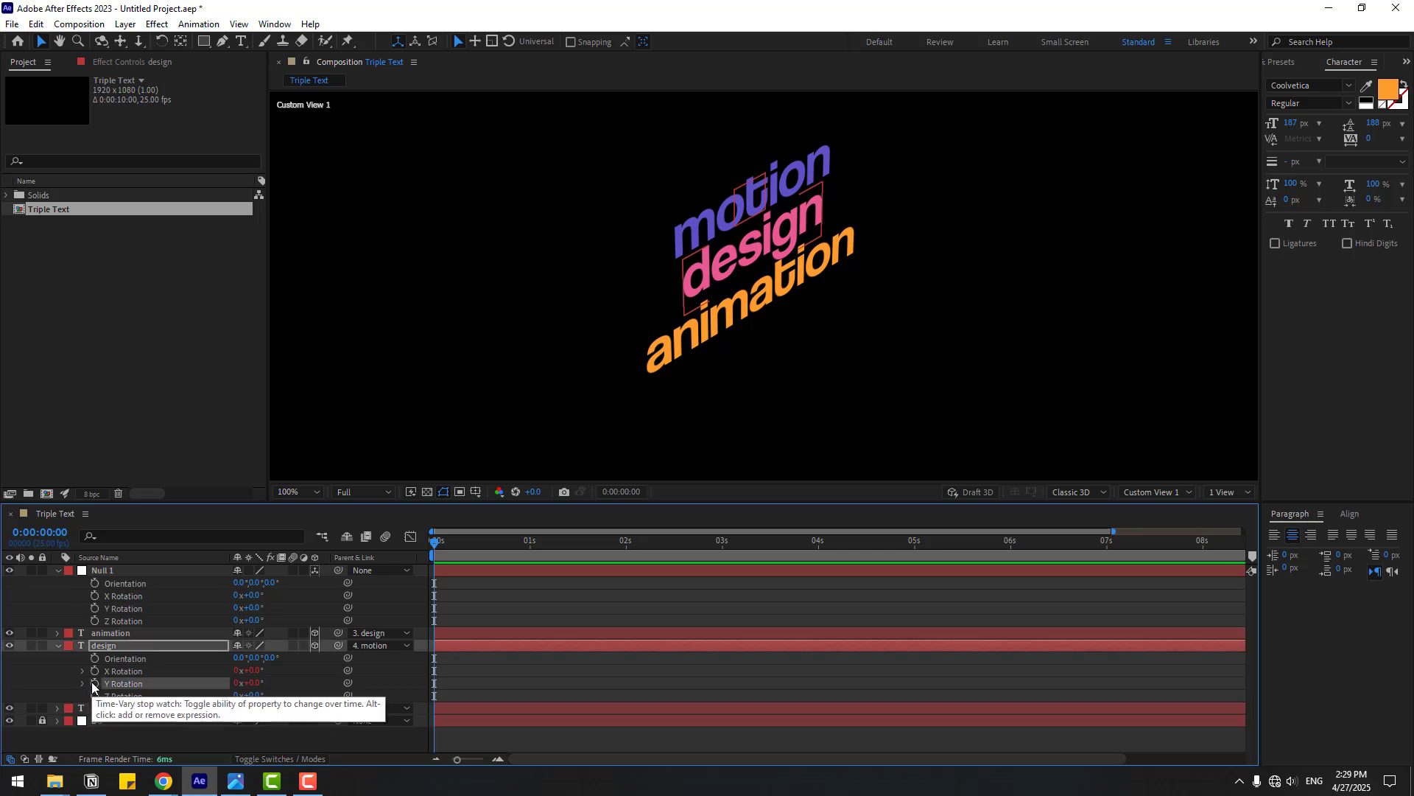
pyautogui.moveTo(274, 696); pyautogui.dragTo(121, 608)
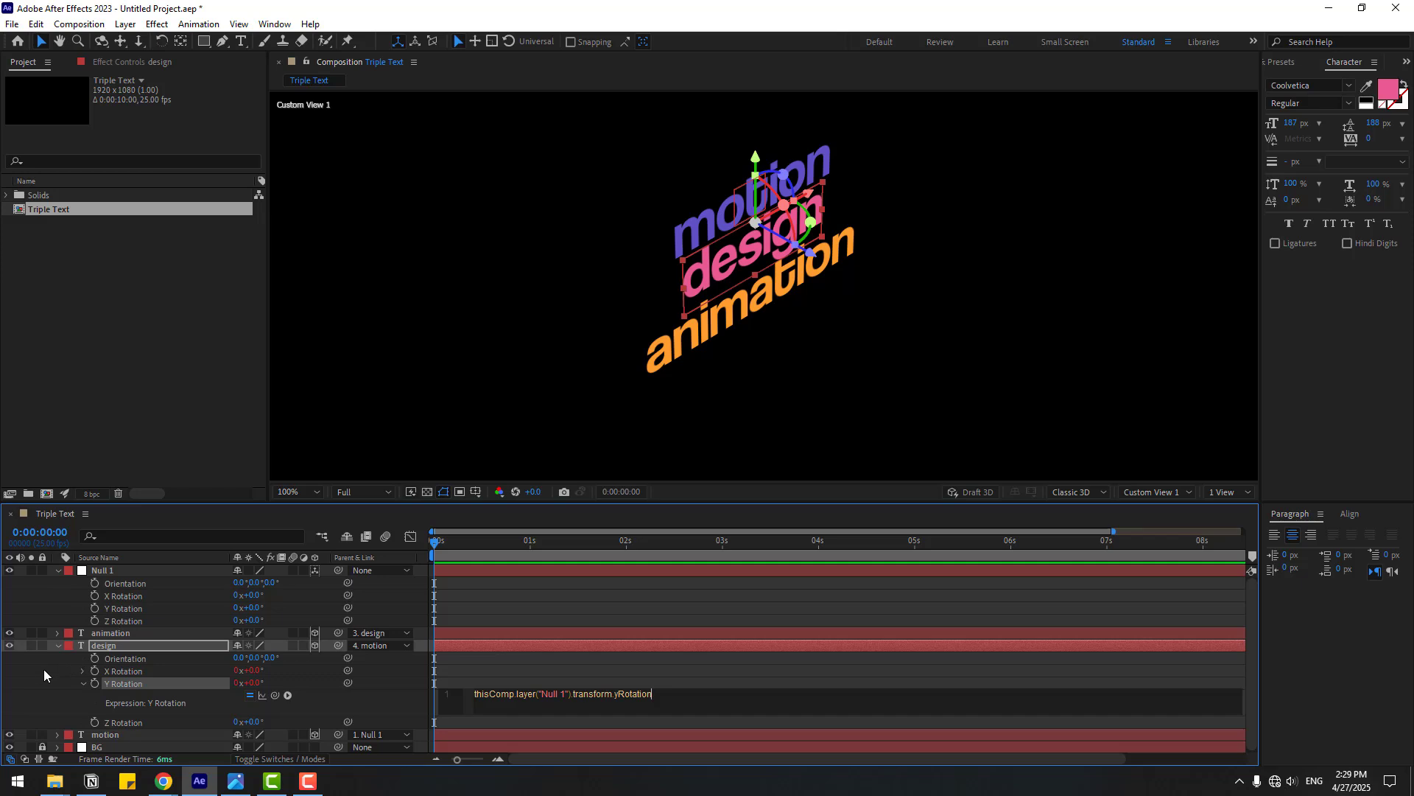
pyautogui.click(58, 645)
# Link the motion layer's Y Rotation to Null 1's Y Rotation with an expression.
pyautogui.click(104, 657)
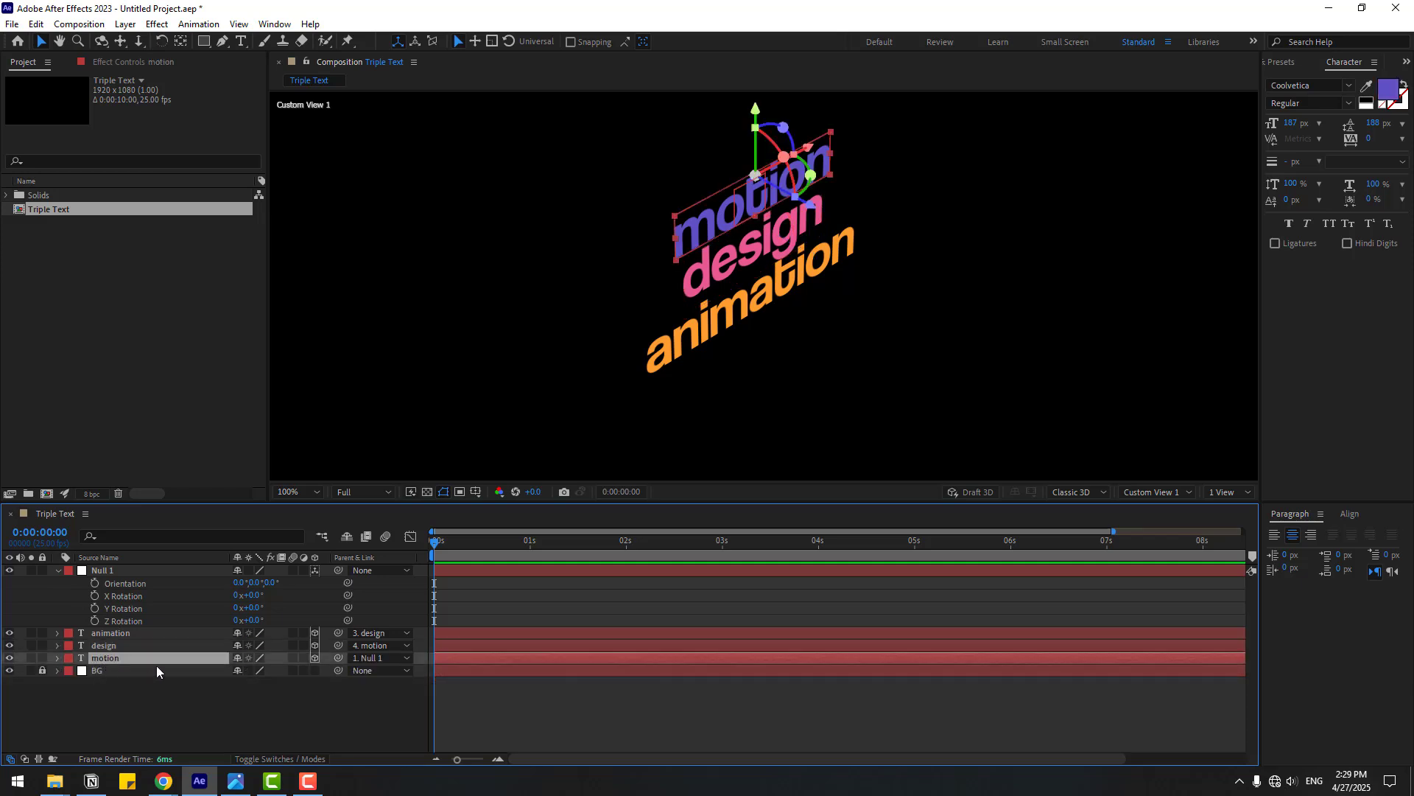
pyautogui.press('r')
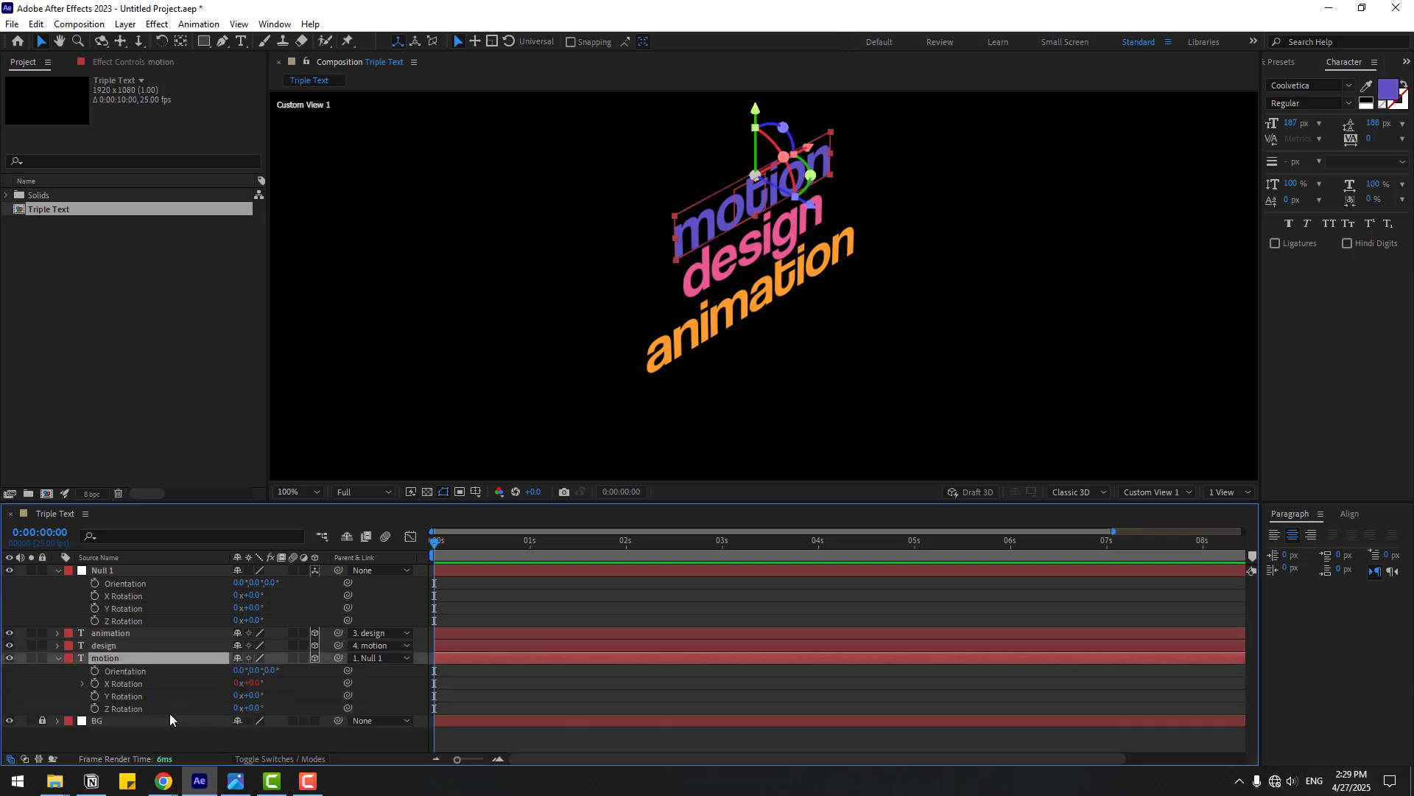
pyautogui.keyDown('alt'); pyautogui.click(91, 696); pyautogui.keyUp('alt')
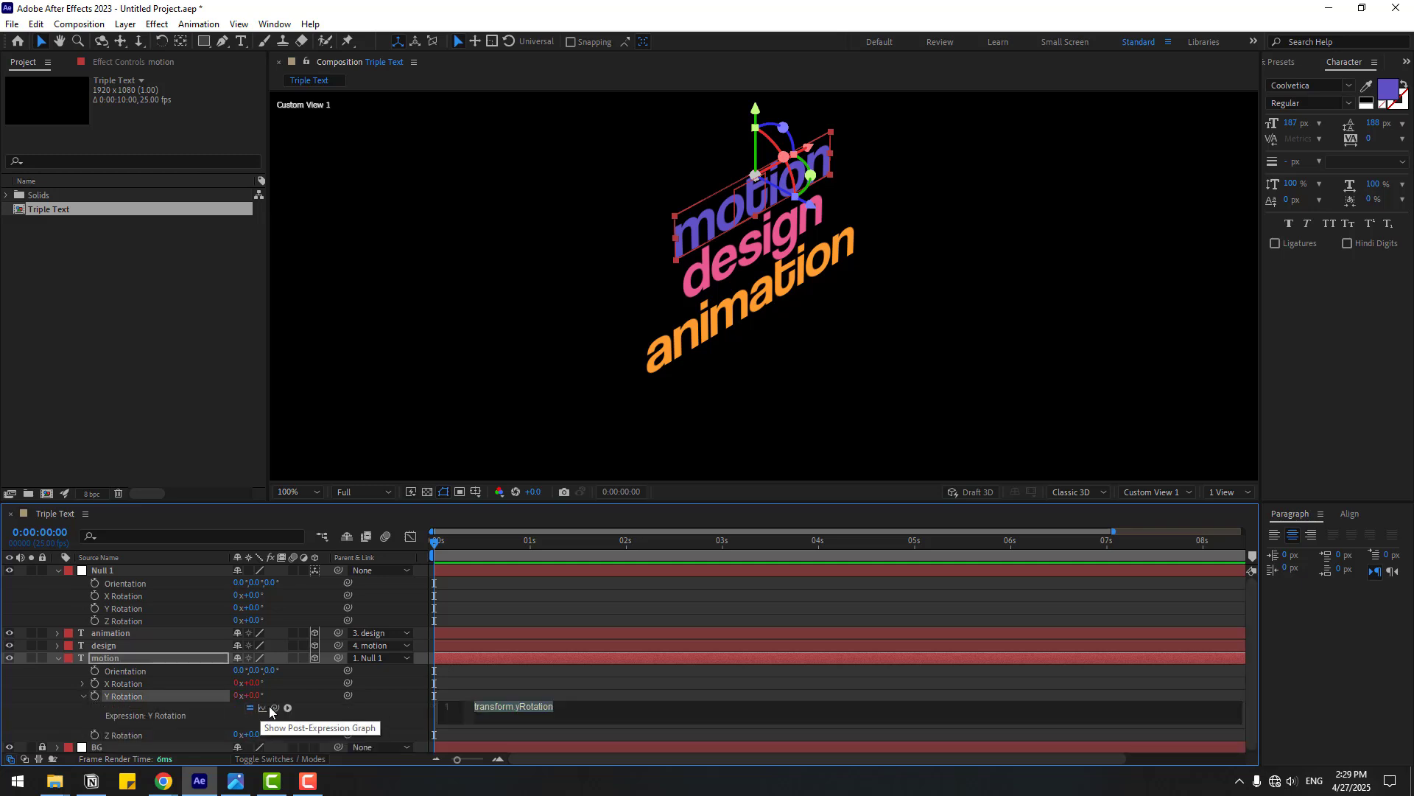
pyautogui.moveTo(274, 707); pyautogui.dragTo(136, 607)
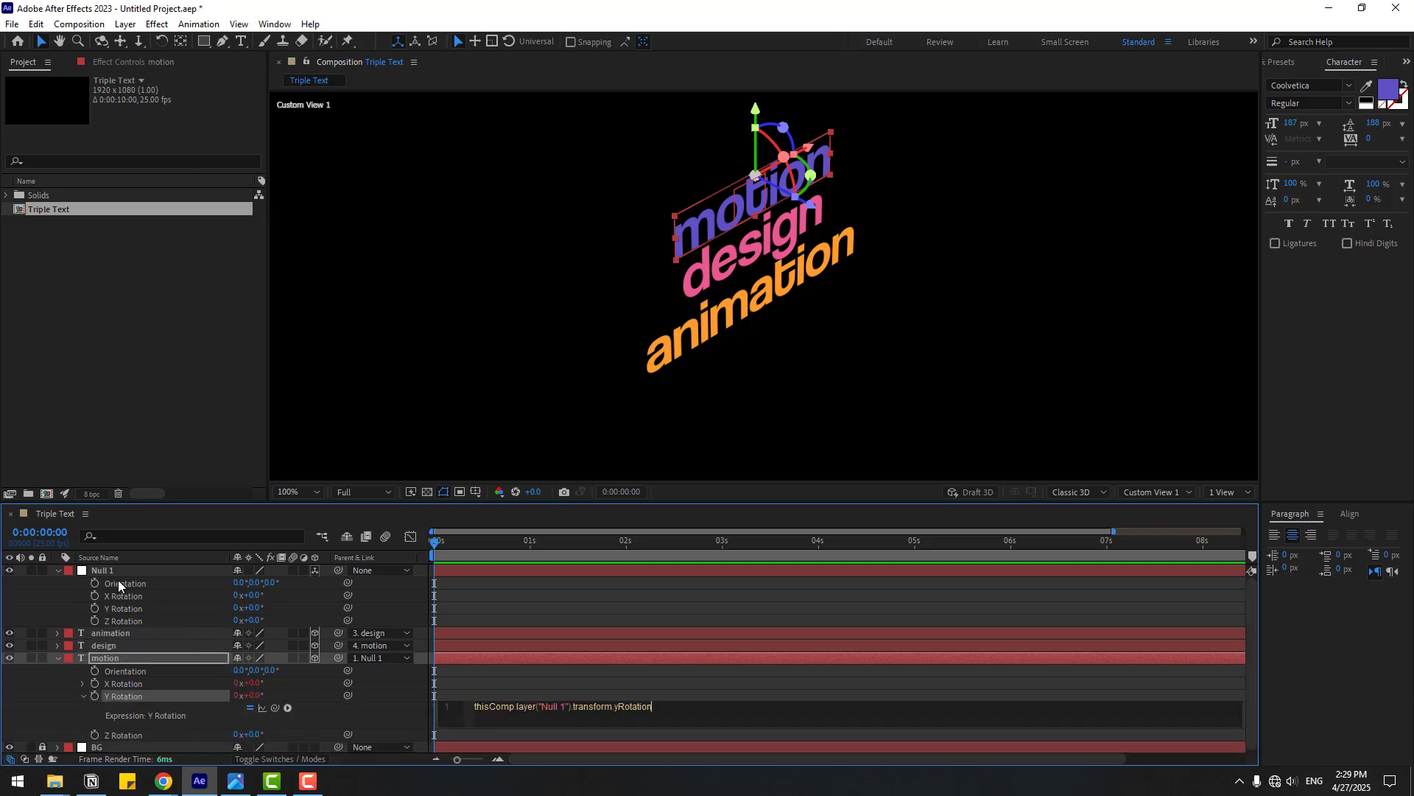
# Collapse the motion layer, test Null 1's rotation by changing its X Rotation, and undo the test.
pyautogui.click(58, 657)
pyautogui.moveTo(252, 595)
pyautogui.mouseDown()
pyautogui.moveTo(281, 609)
pyautogui.moveTo(255, 615)
pyautogui.moveTo(291, 608)
pyautogui.moveTo(269, 607)
pyautogui.mouseUp()
pyautogui.hotkey('ctrl', 'z')
pyautogui.click(452, 606)
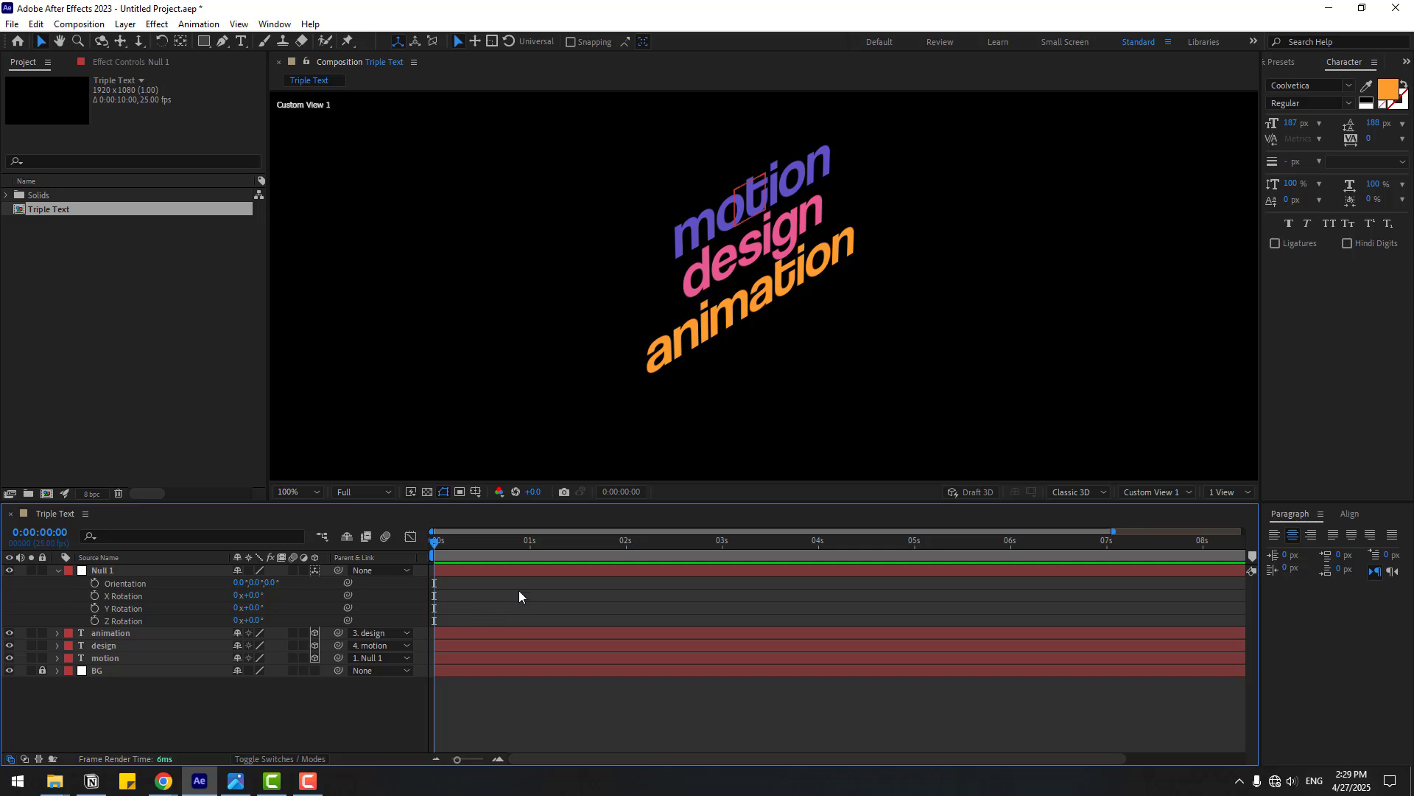
# Start keyframing Null 1's X Rotation with 40° at 0:00:00:00 and switch the view to Active Camera (Default).
pyautogui.click(95, 594)
pyautogui.moveTo(252, 595); pyautogui.dragTo(282, 595)
pyautogui.click(256, 595)
pyautogui.write('40')
pyautogui.press('Return')
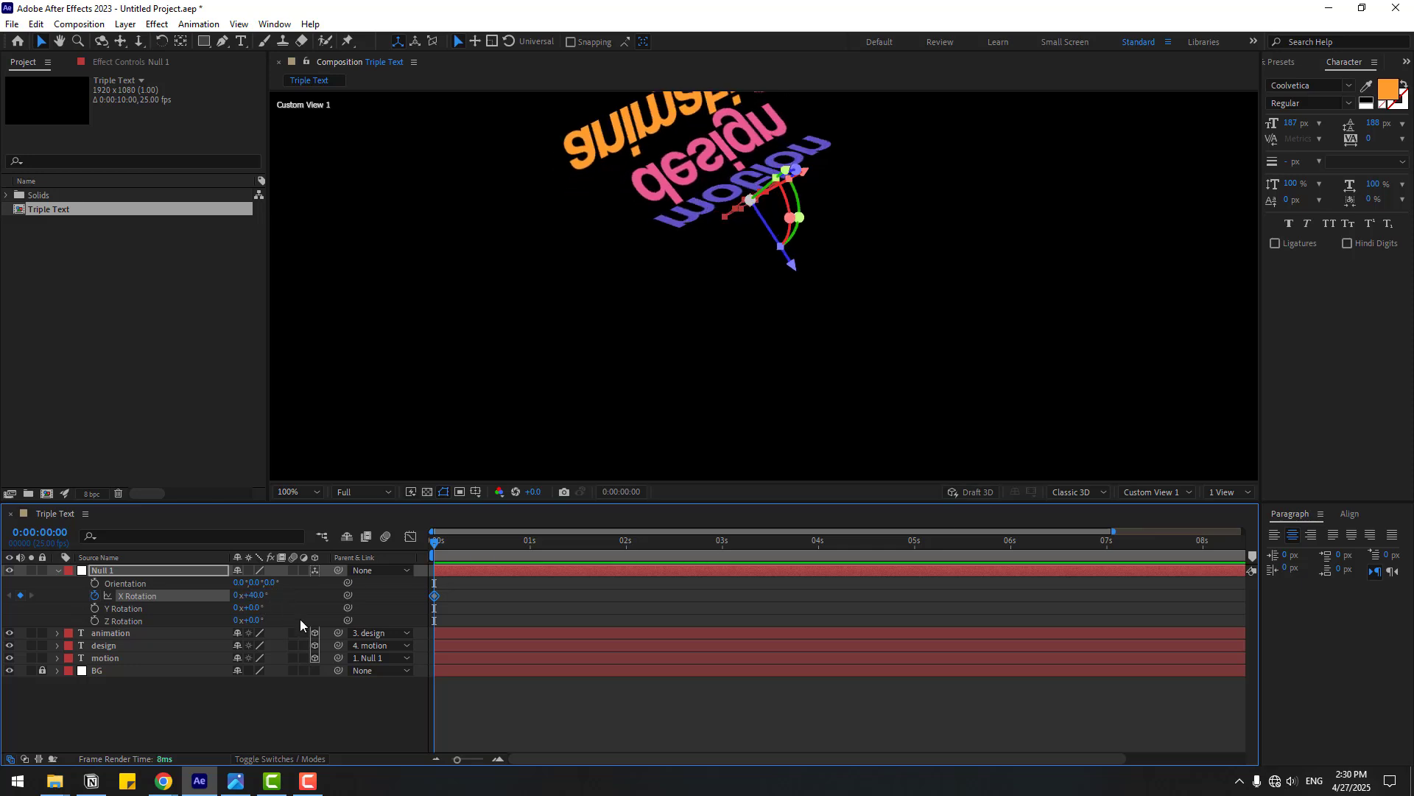
pyautogui.click(1153, 493)
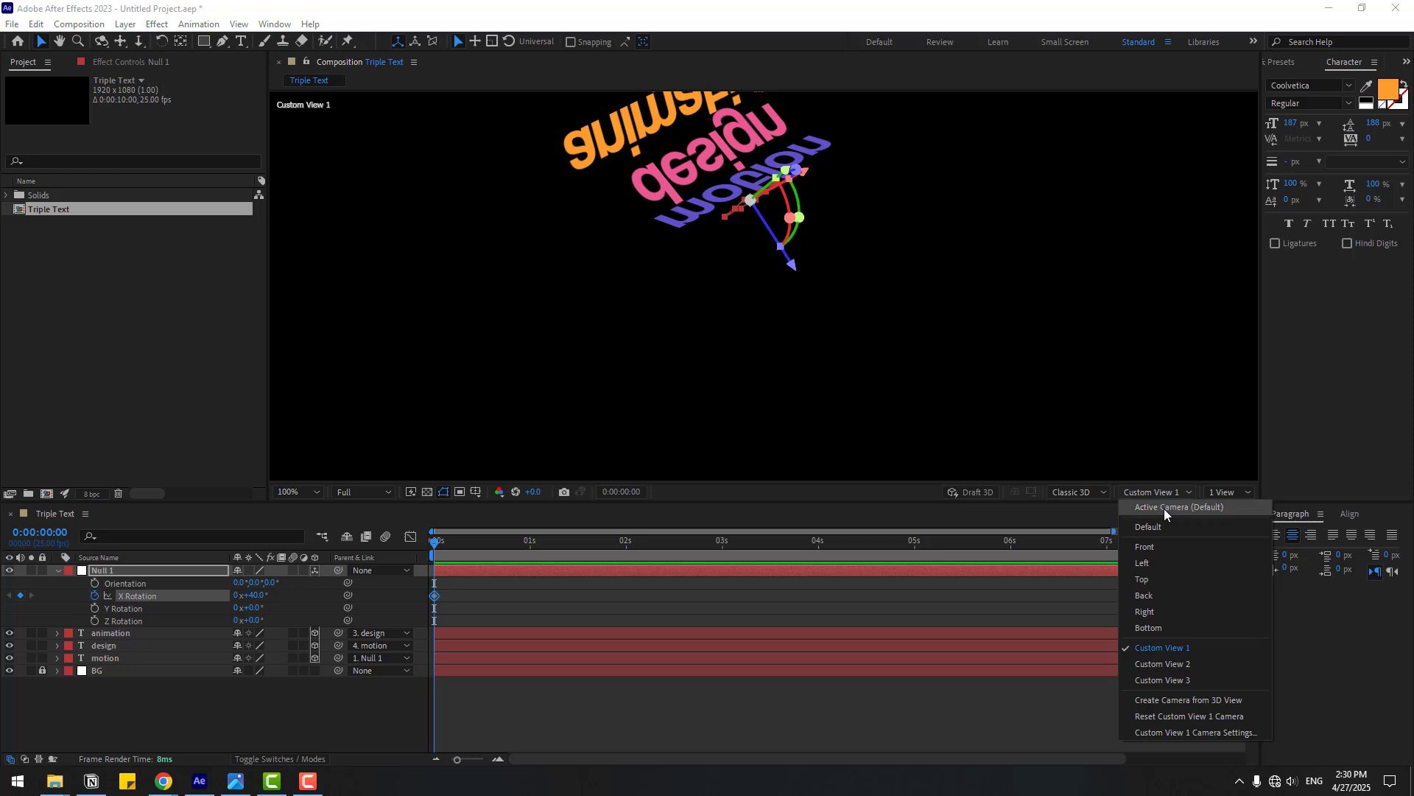
pyautogui.click(1164, 508)
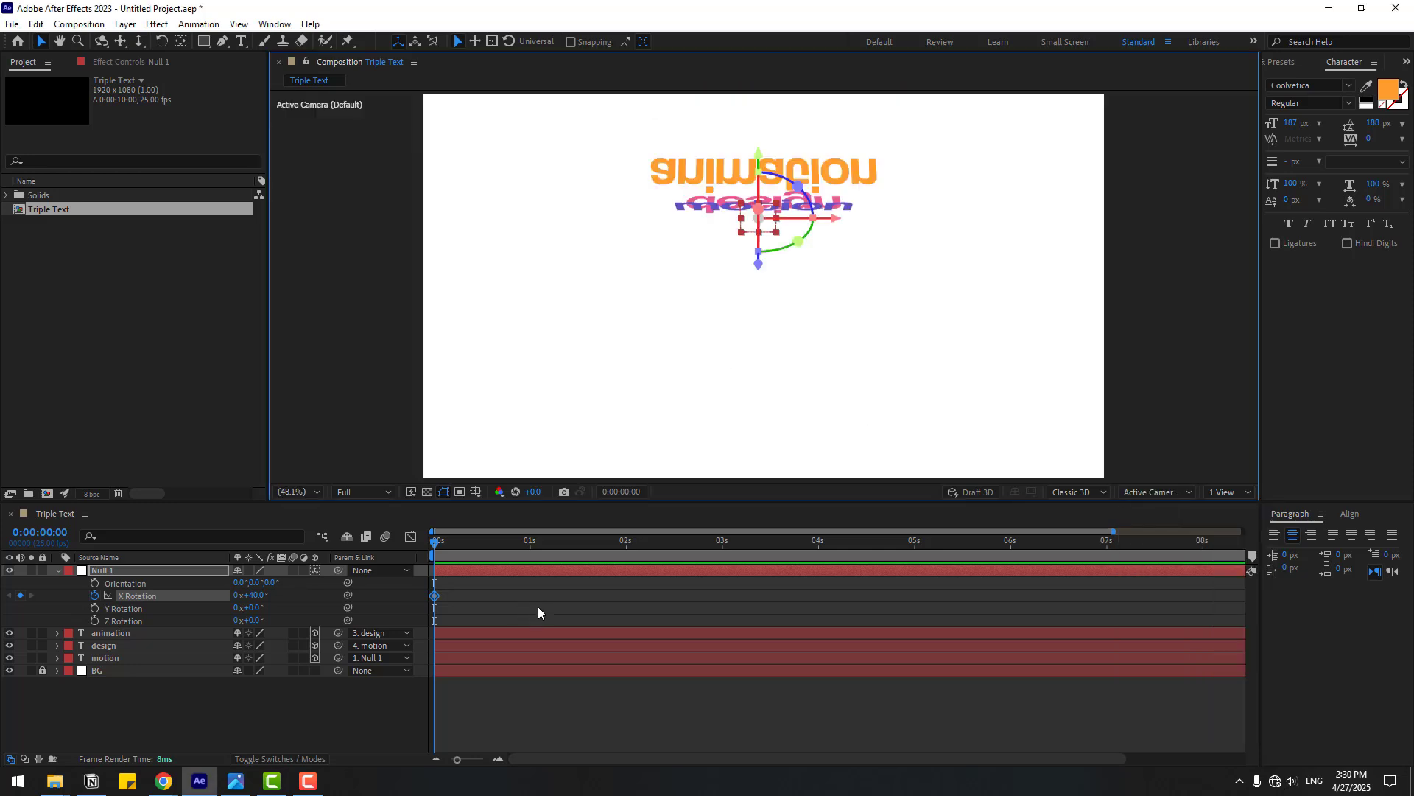
# Keyframe Null 1's X Rotation at -20° on 0:00:00:10 and at 10° on 0:00:00:20.
pyautogui.hotkey('shift', 'pagedown')
pyautogui.click(254, 596)
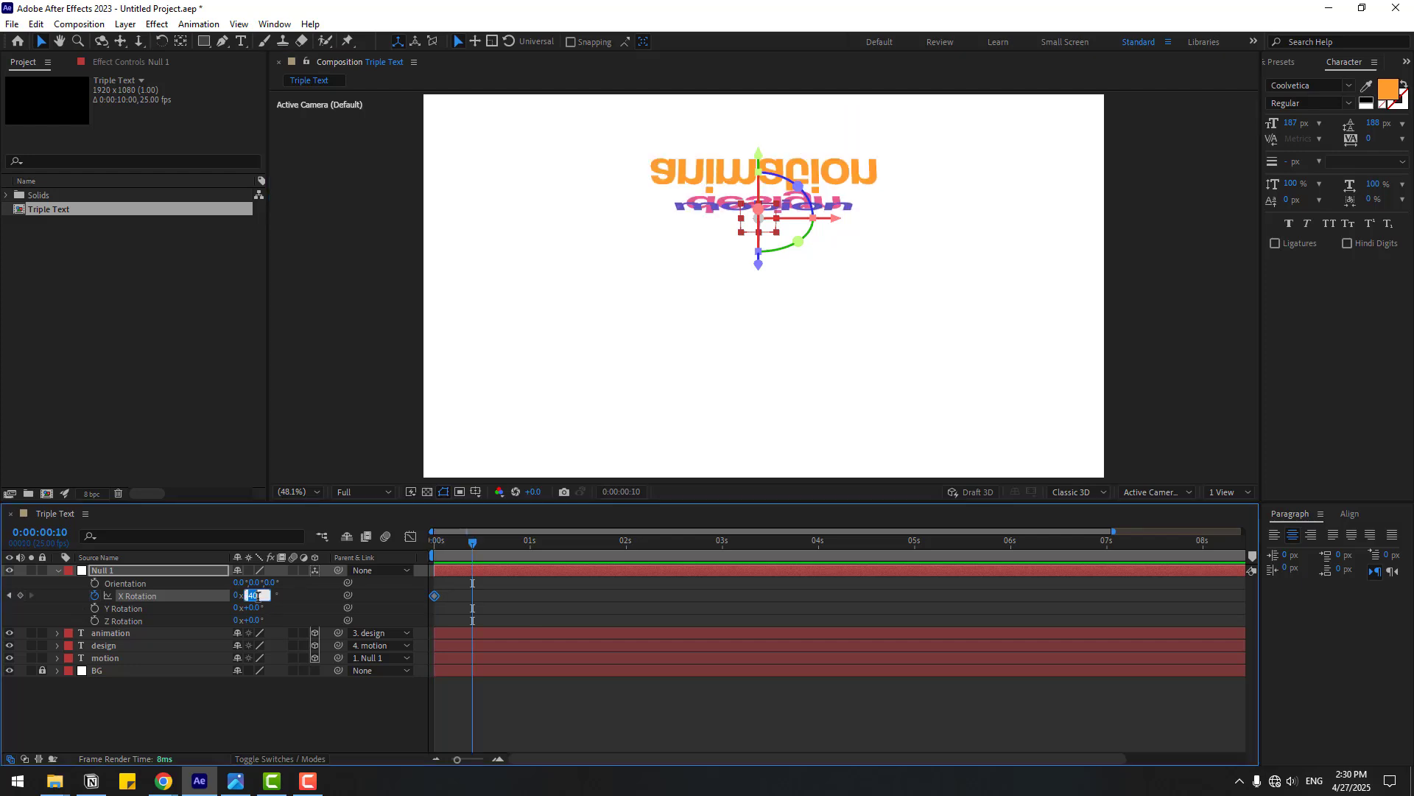
pyautogui.write('-20')
pyautogui.press('Return')
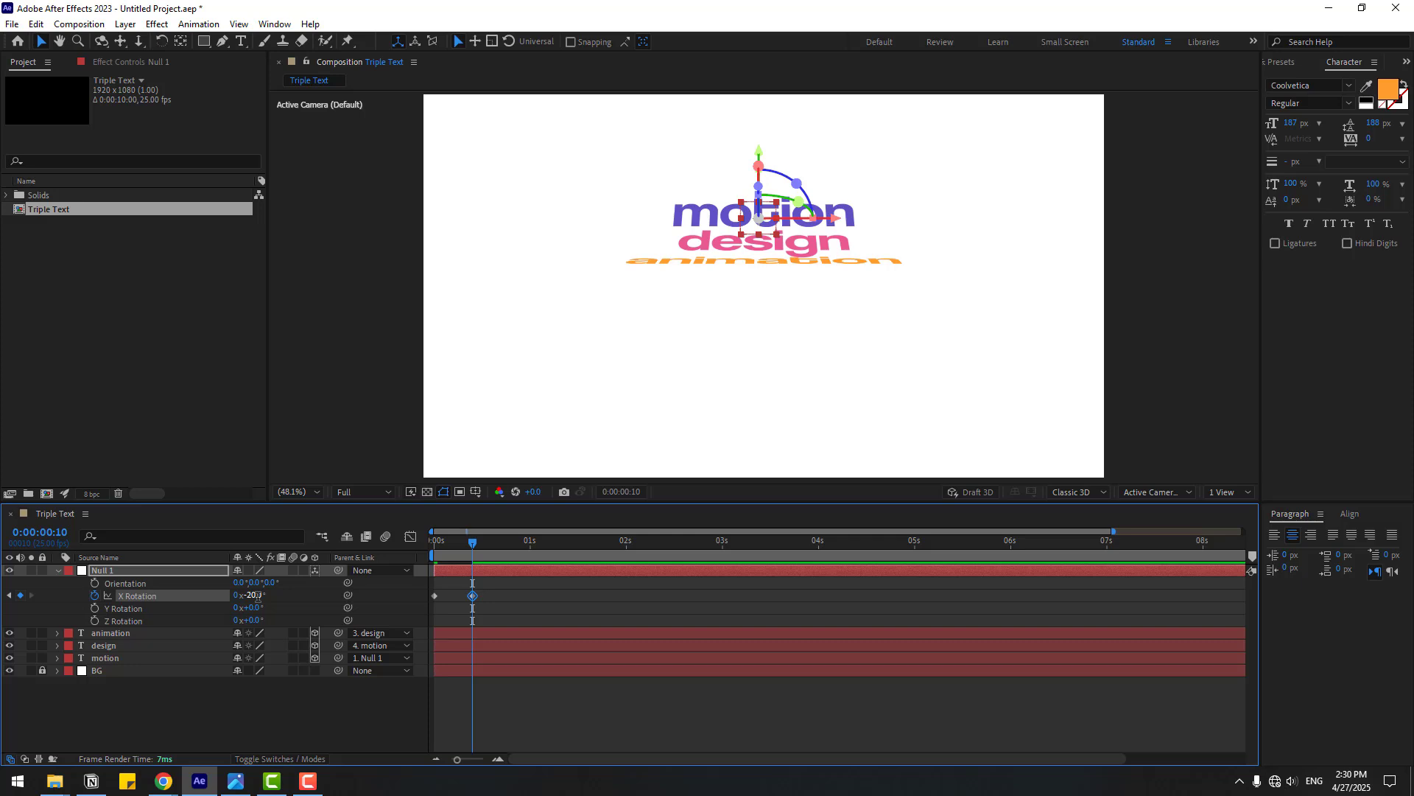
pyautogui.moveTo(463, 545)
pyautogui.mouseDown()
pyautogui.moveTo(419, 556)
pyautogui.moveTo(472, 543)
pyautogui.mouseUp()
pyautogui.hotkey('shift', 'pagedown')
pyautogui.click(256, 595)
pyautogui.write('10')
pyautogui.press('Return')
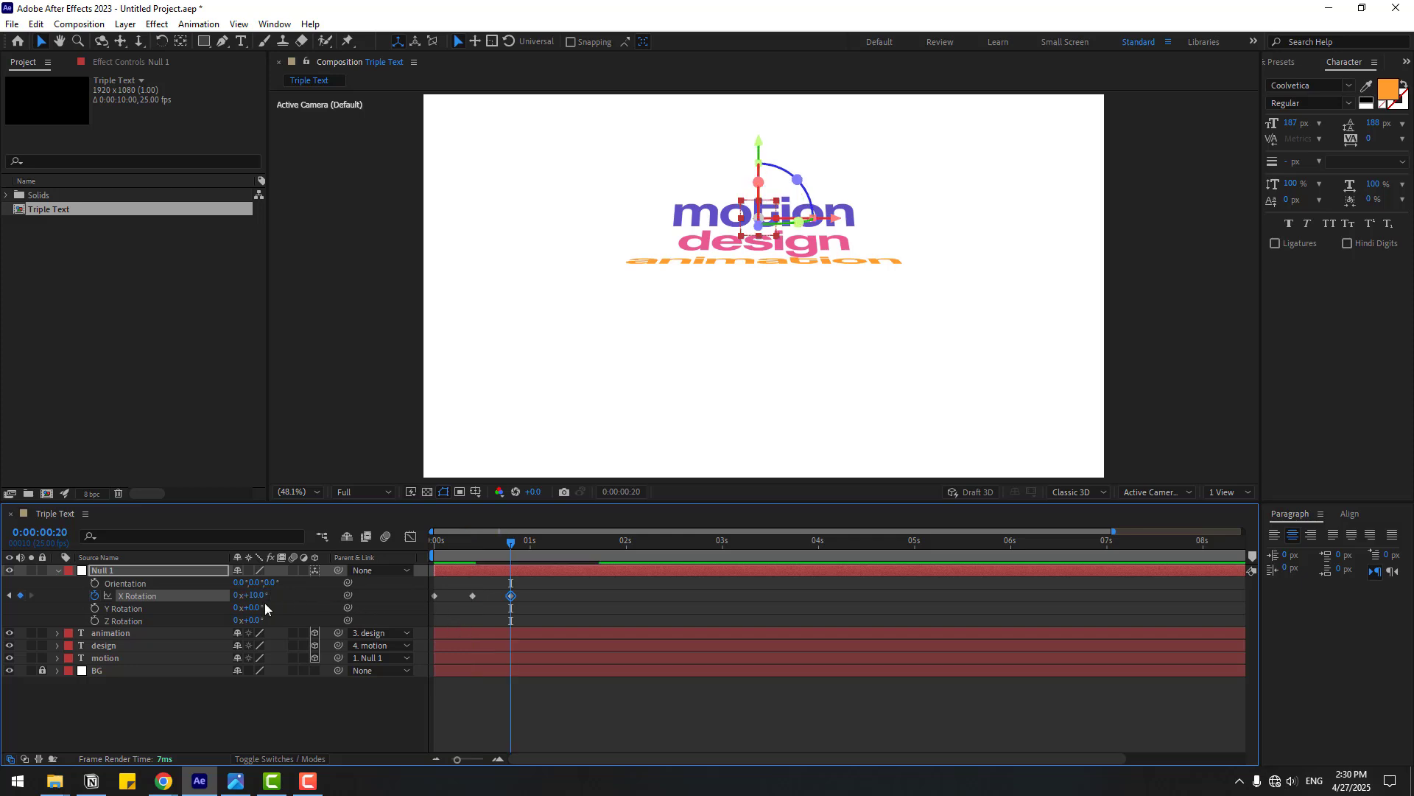
# Keyframe Null 1's X Rotation at -5° on 0:00:01:05 and at 2.5° on 0:00:01:15.
pyautogui.hotkey('shift', 'pagedown')
pyautogui.click(255, 595)
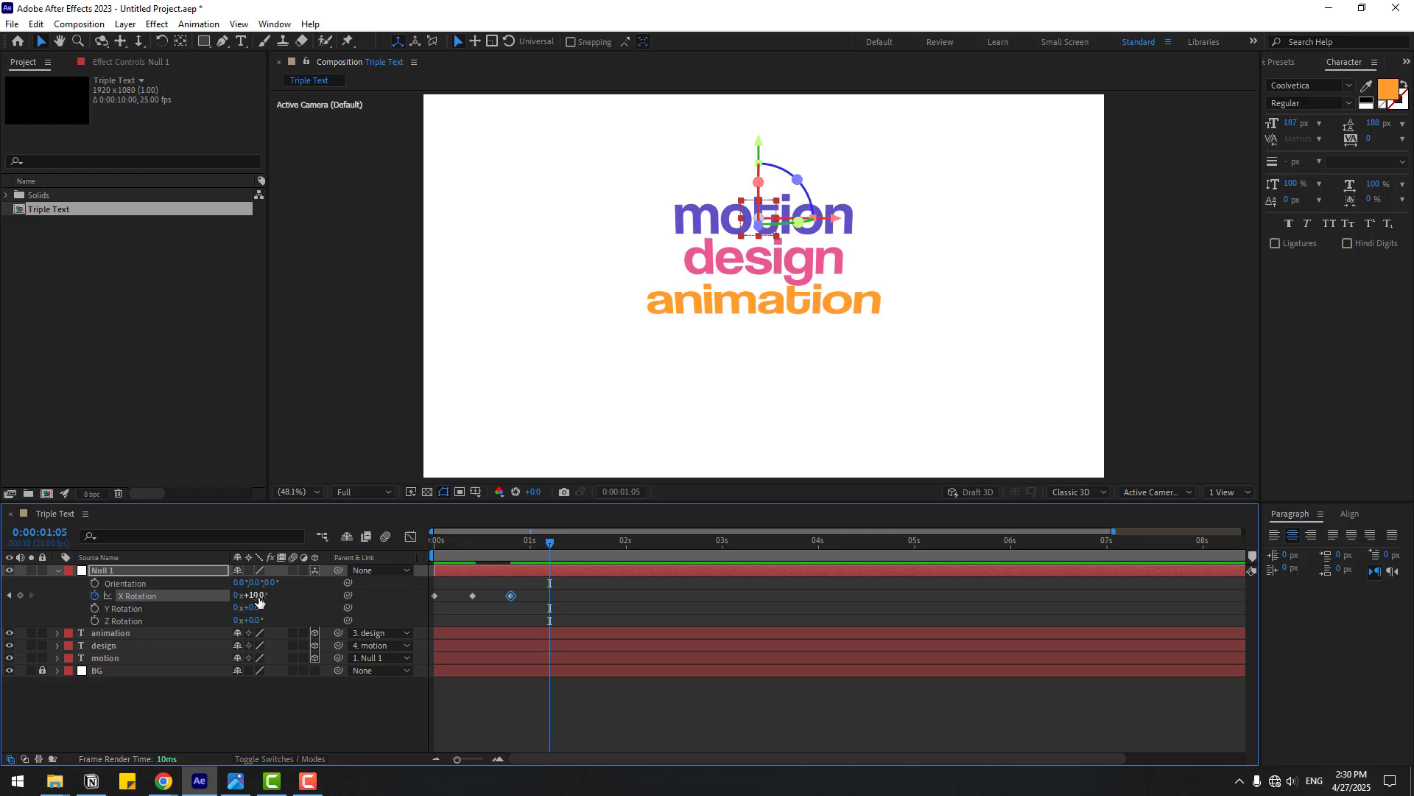
pyautogui.write('-5')
pyautogui.press('Return')
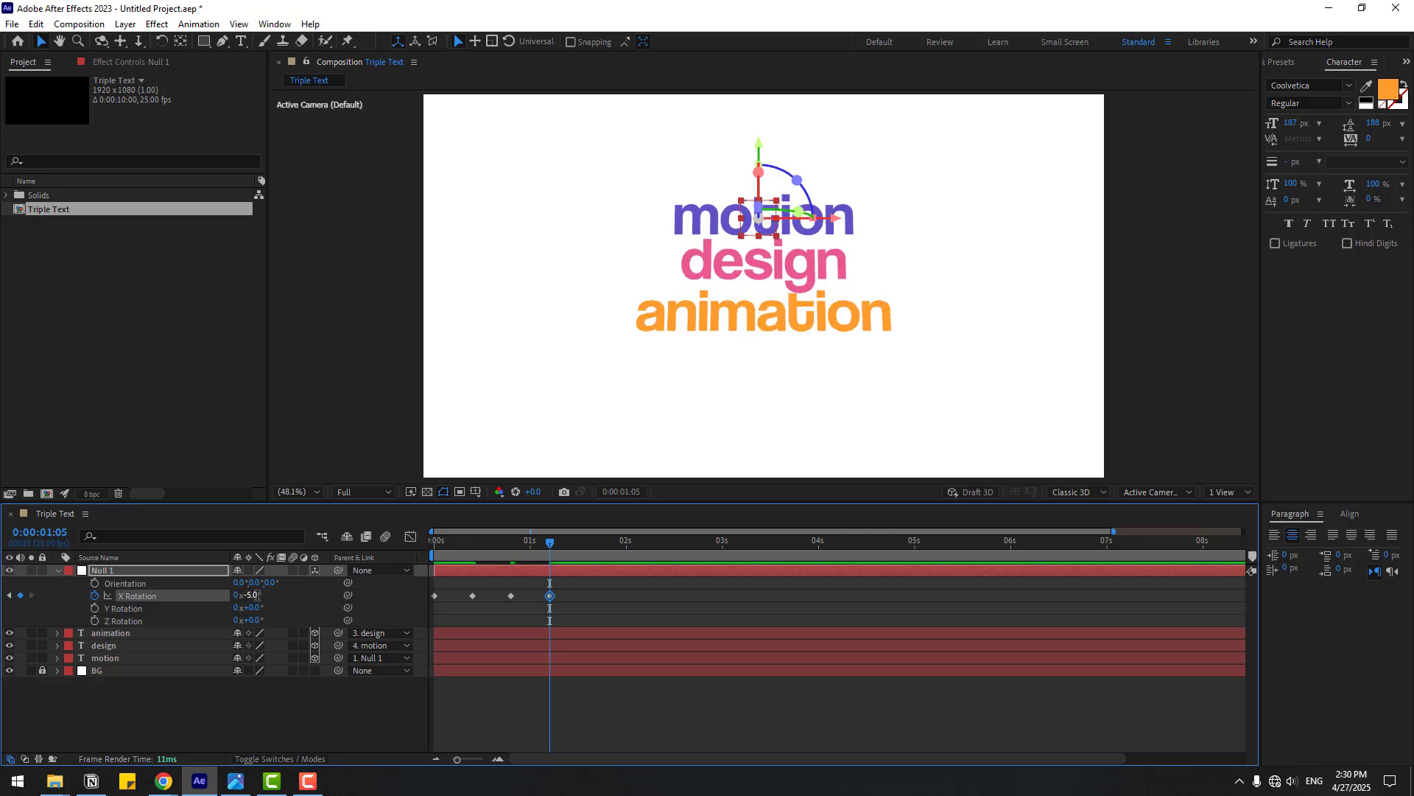
pyautogui.hotkey('shift', 'pagedown')
pyautogui.click(255, 596)
pyautogui.write('2')
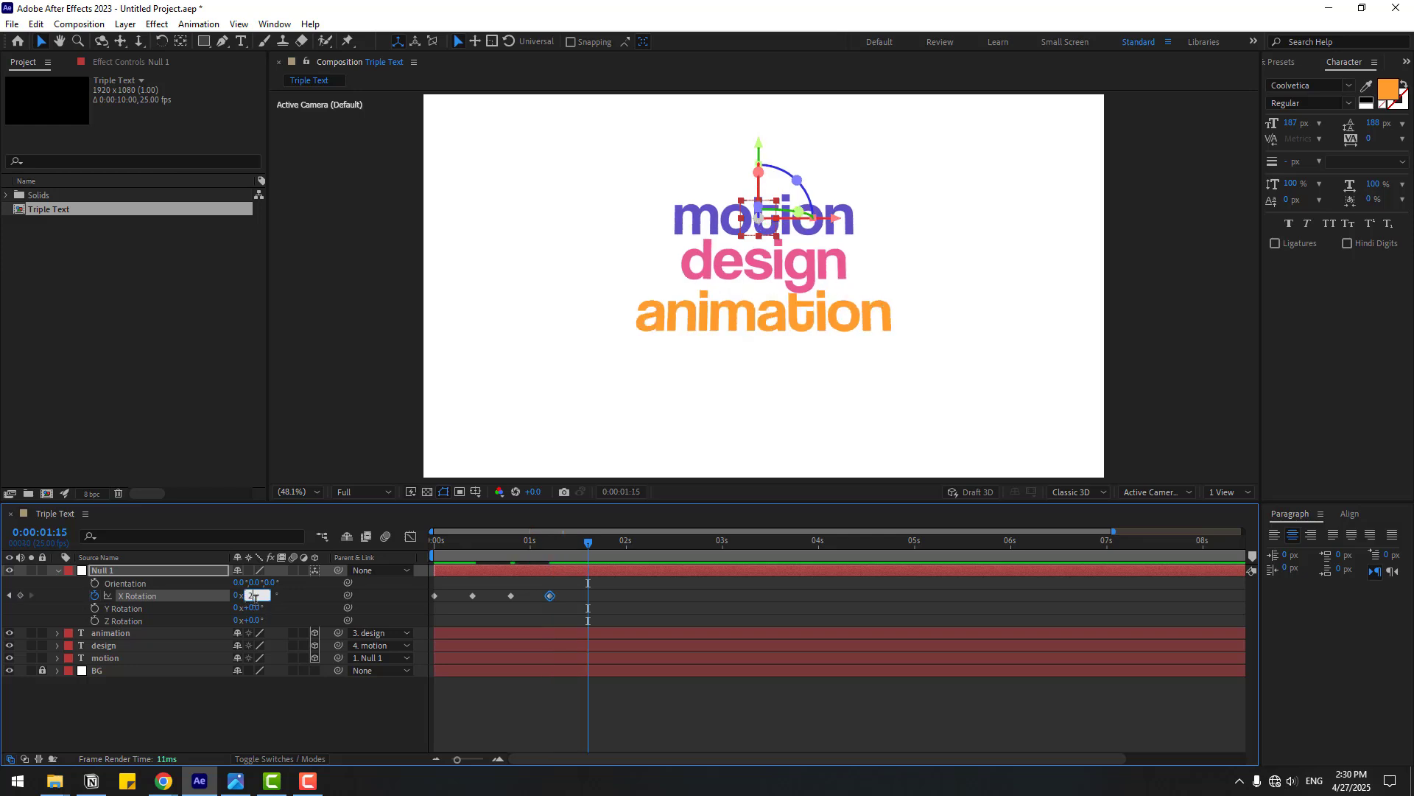
pyautogui.write('5')
pyautogui.press('Return')
# Keyframe Null 1's X Rotation at -1° on 0:00:02:00 and at 0° on 0:00:02:10.
pyautogui.hotkey('shift', 'pagedown')
pyautogui.click(255, 596)
pyautogui.write('-10')
pyautogui.press('Return')
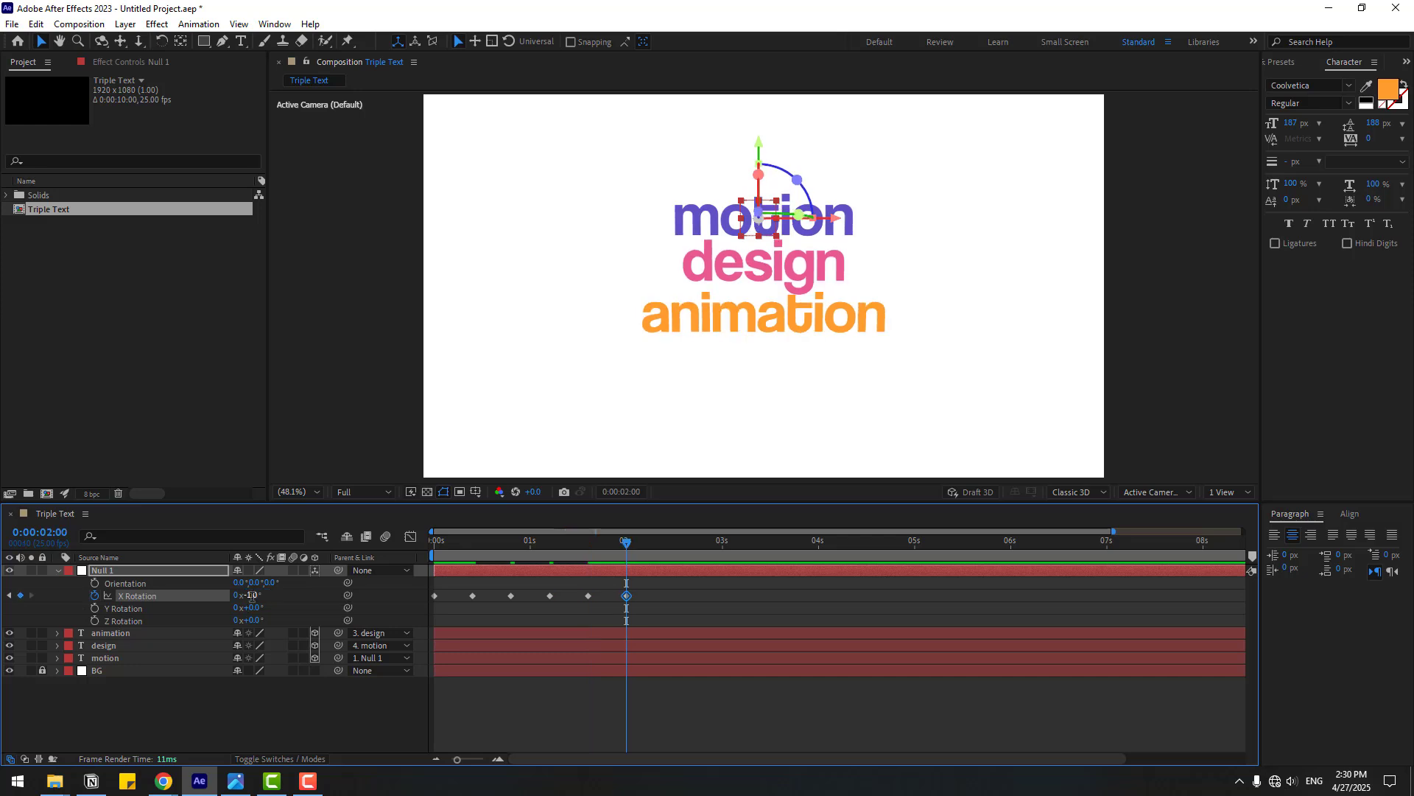
pyautogui.hotkey('shift', 'pagedown')
pyautogui.click(253, 596)
pyautogui.write('0')
pyautogui.press('Return')
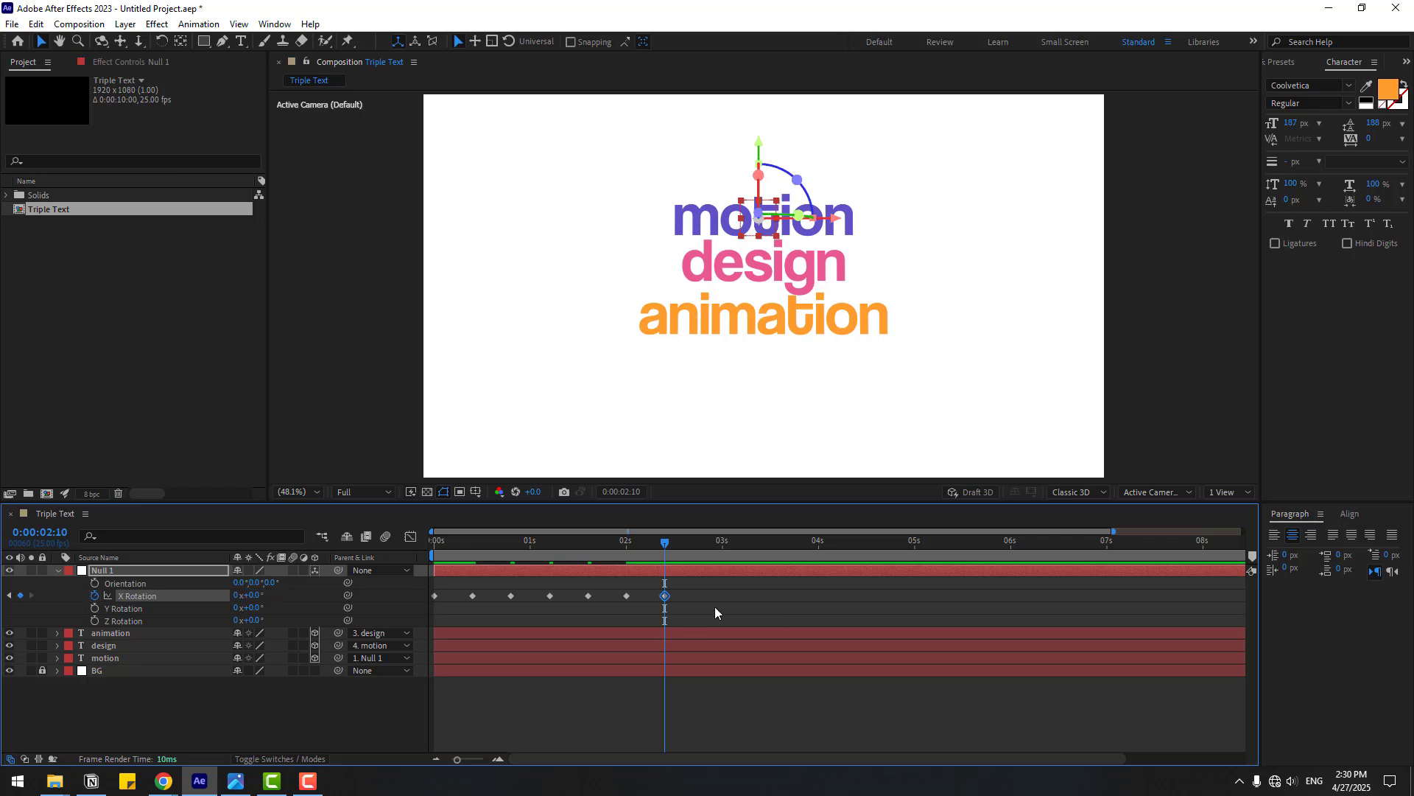
# Apply Easy Ease to all of Null 1's X Rotation keyframes and preview the animation.
pyautogui.moveTo(677, 595); pyautogui.dragTo(433, 603)
pyautogui.rightClick(434, 599)
pyautogui.moveTo(531, 587)
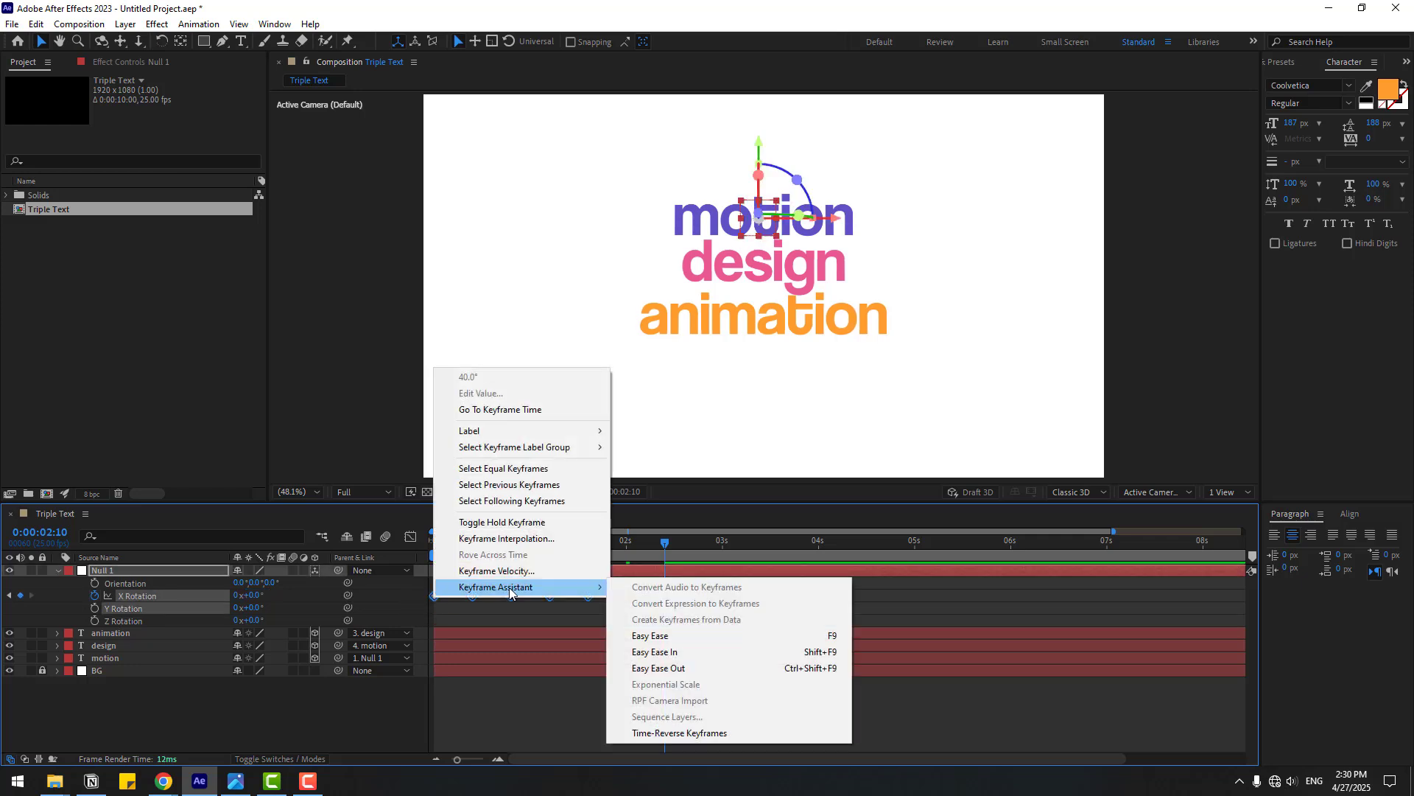
pyautogui.click(842, 638)
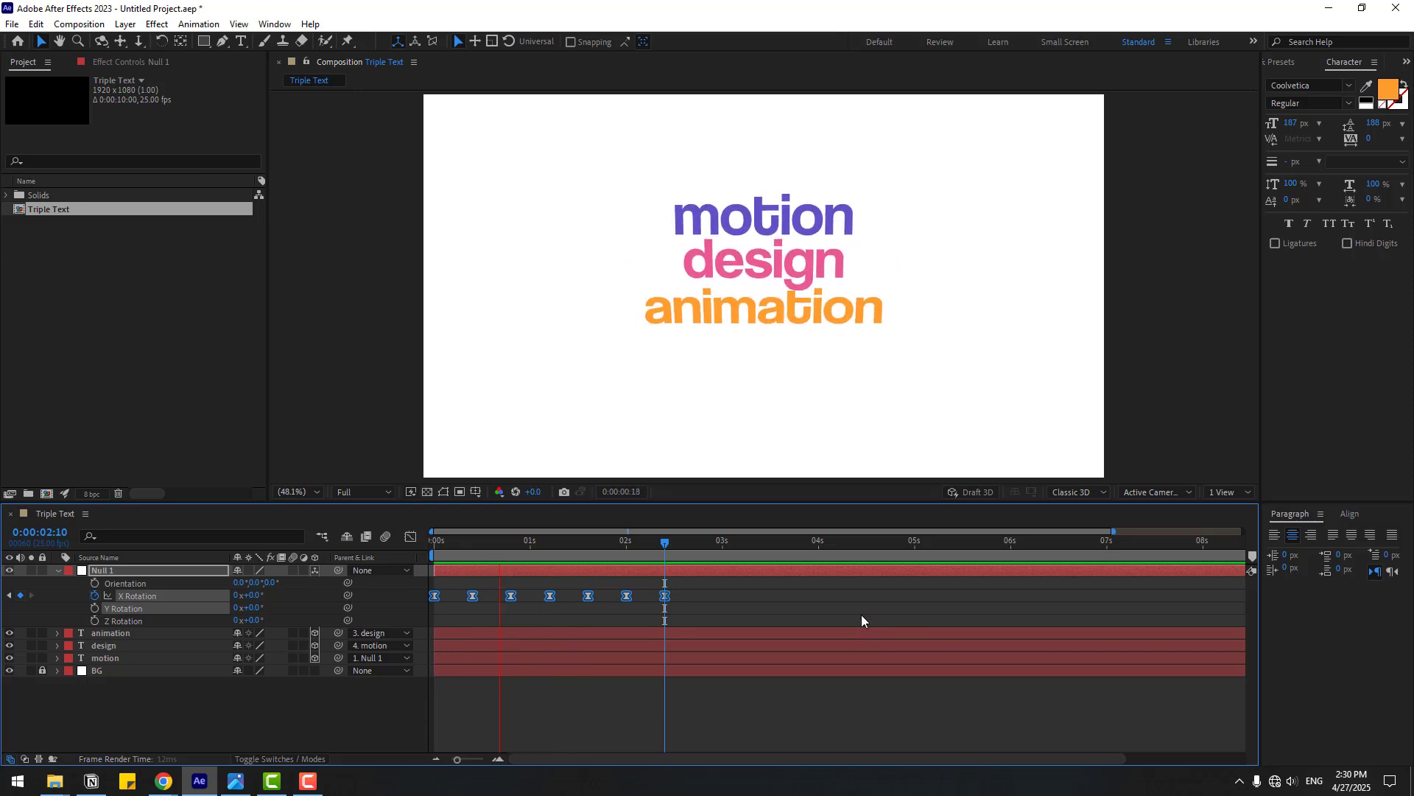
pyautogui.press('space')
# Start keyframing Null 1's Y Rotation with 10° at 0:00:00:00 and set it to -5° at 0:00:00:10.
pyautogui.moveTo(549, 541); pyautogui.dragTo(435, 545)
pyautogui.click(170, 688)
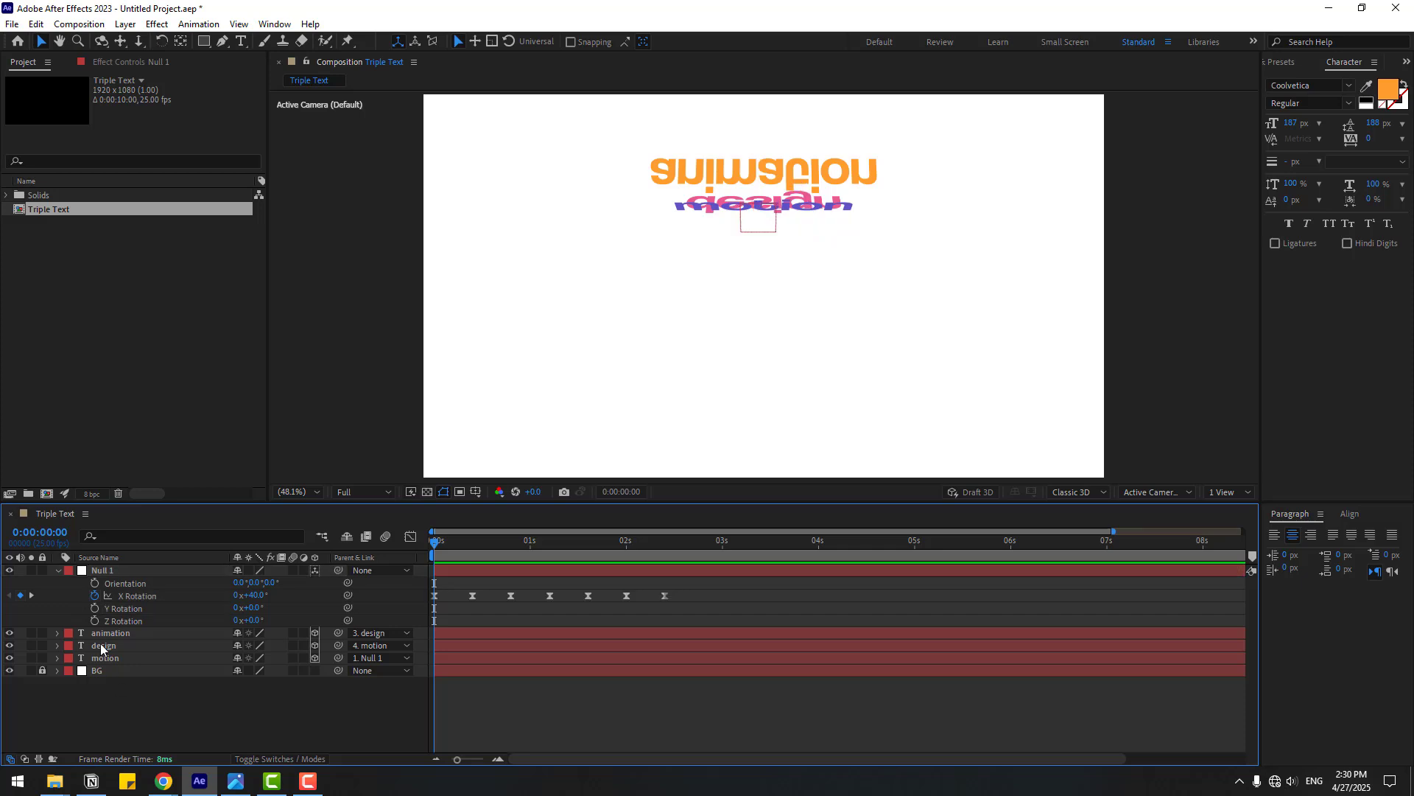
pyautogui.click(93, 607)
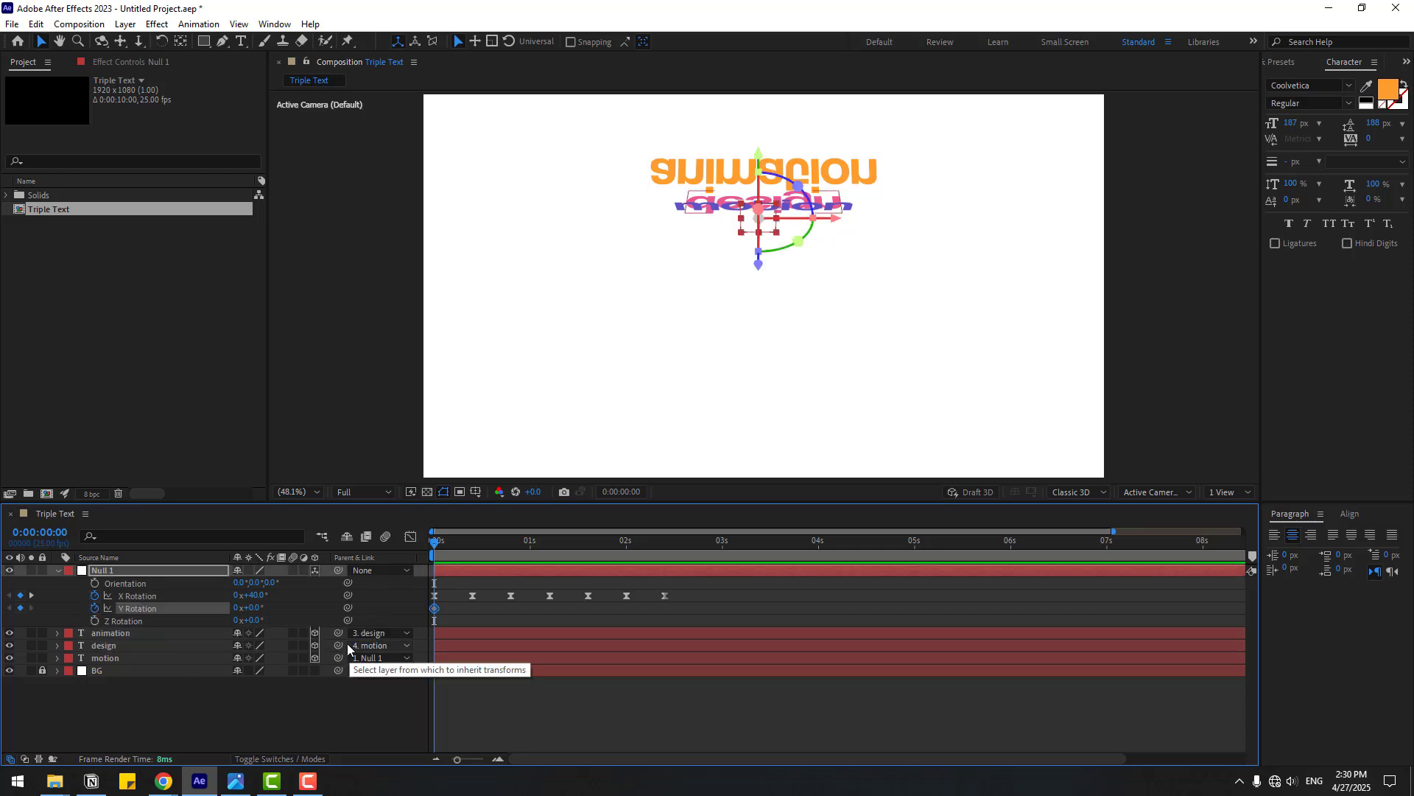
pyautogui.click(250, 608)
pyautogui.write('1')
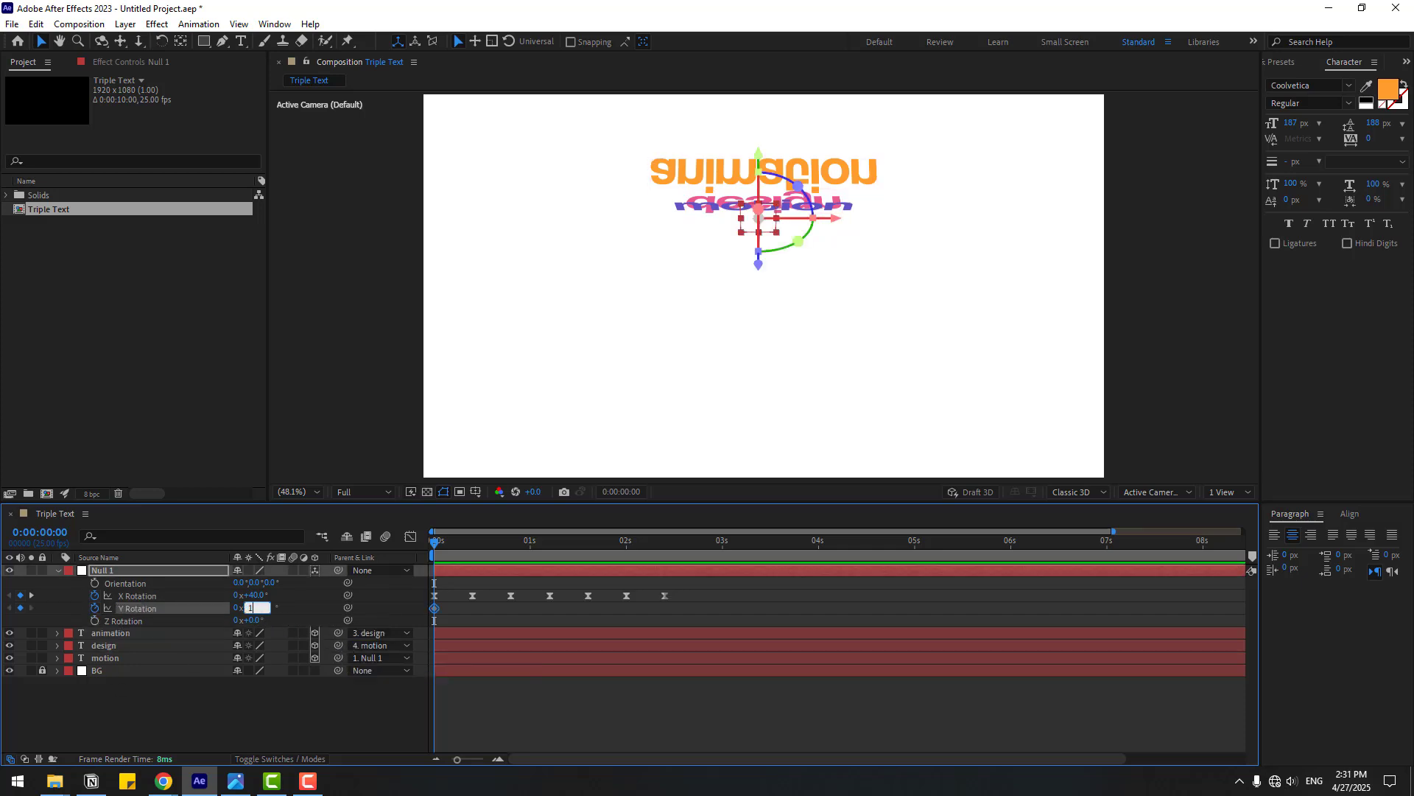
pyautogui.write('0x+10.0°')
pyautogui.press('Return')
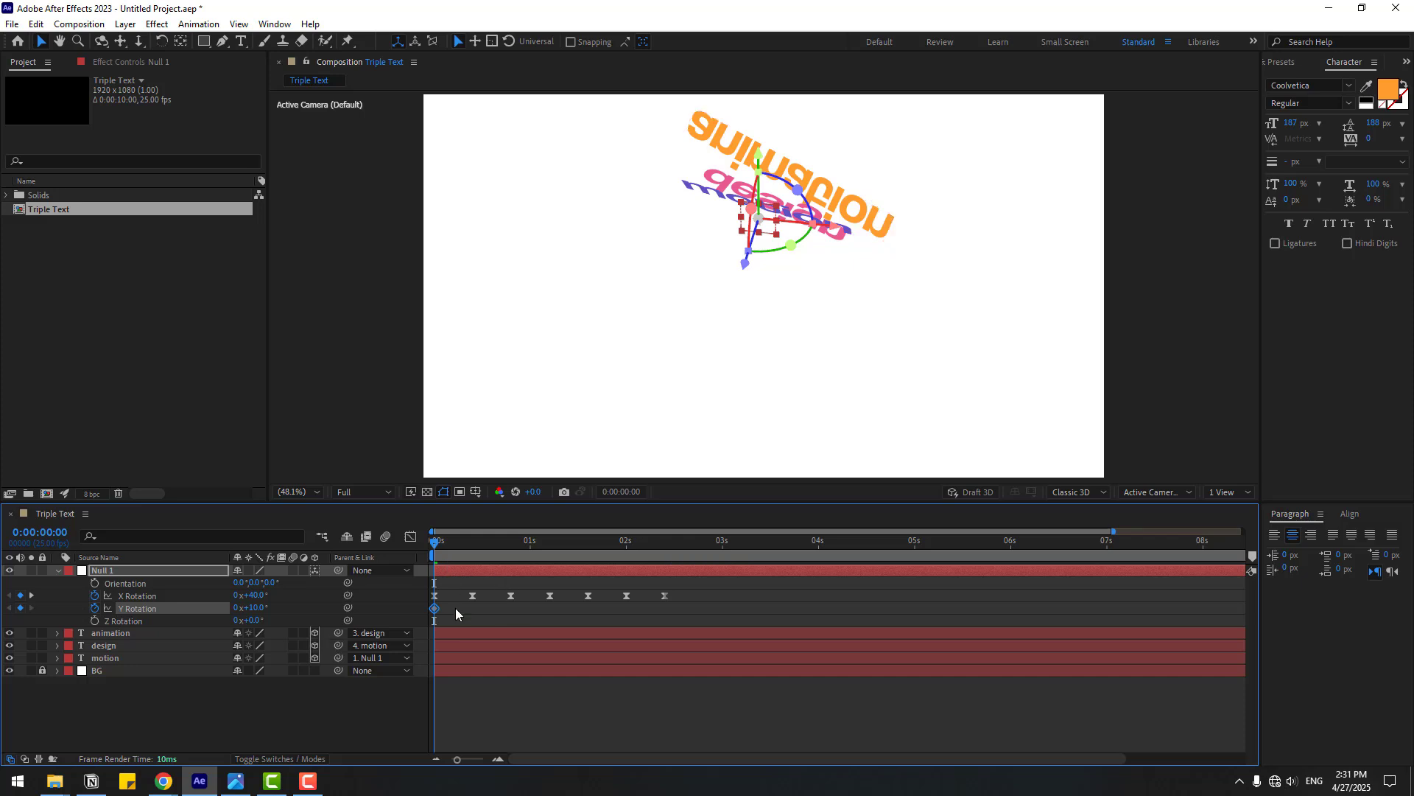
pyautogui.press('k')
pyautogui.click(247, 608)
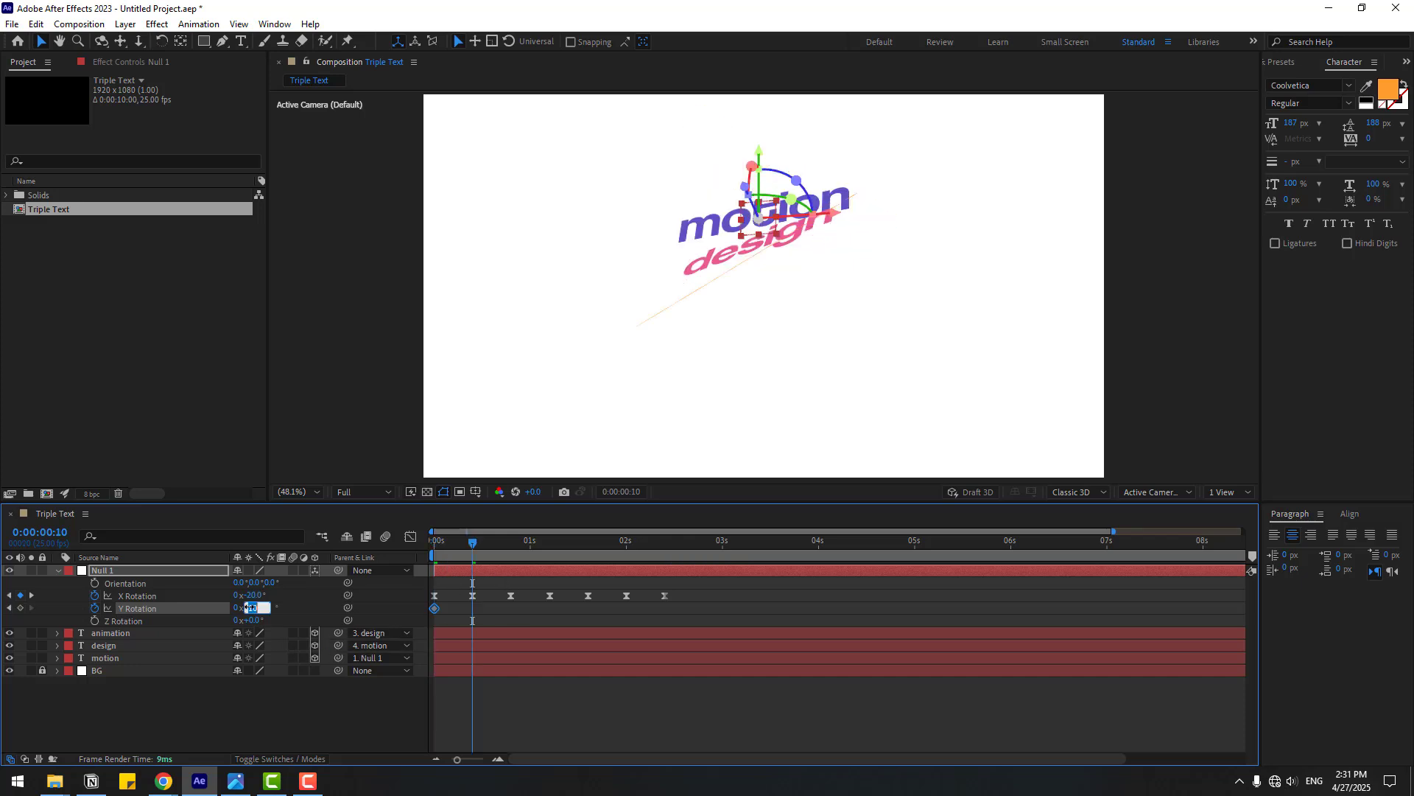
pyautogui.write('5')
pyautogui.press('Return')
# Keyframe Null 1's Y Rotation at 2.5° on 0:00:00:20 and at -1.5° on 0:00:01:05.
pyautogui.press('k')
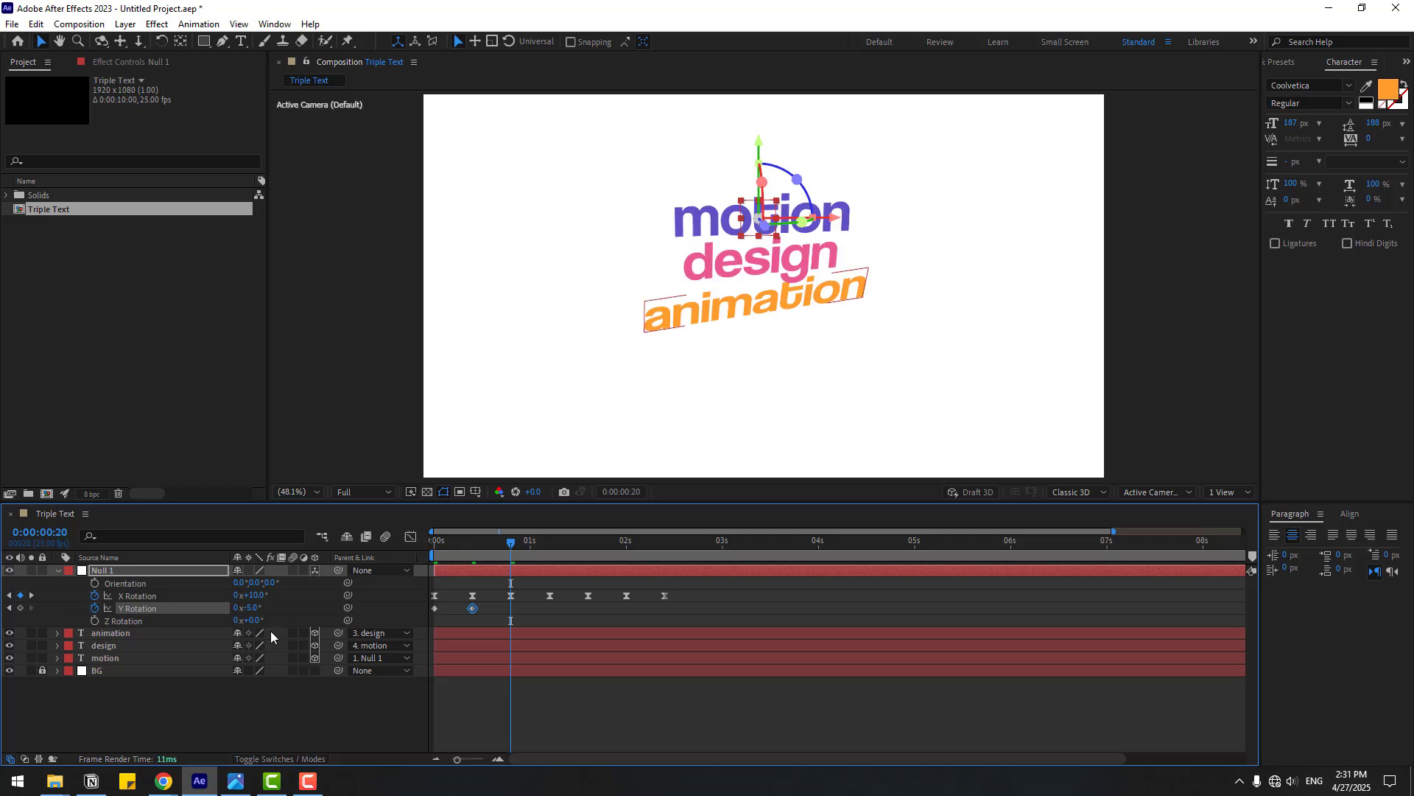
pyautogui.click(253, 608)
pyautogui.write('-2.5')
pyautogui.press('Return')
pyautogui.press('k')
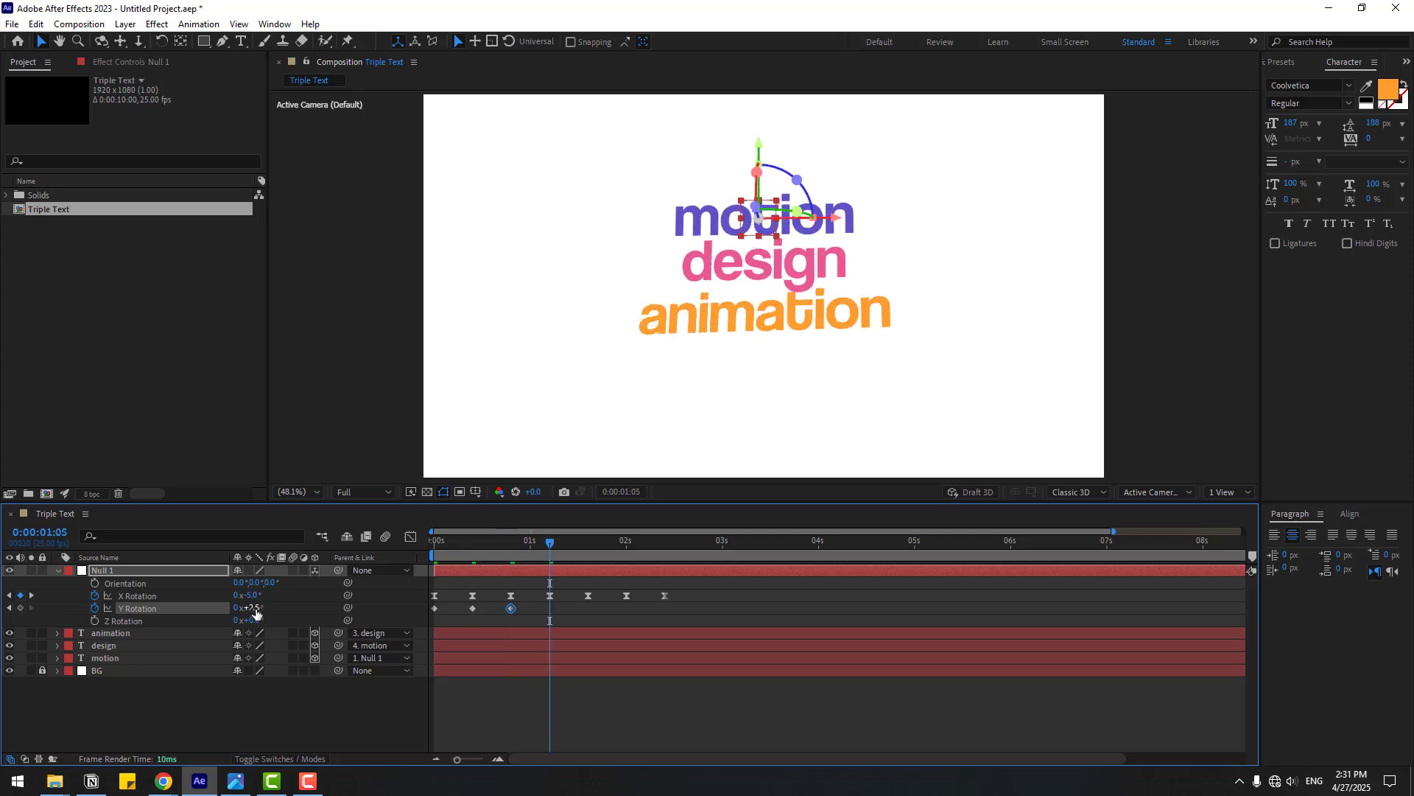
pyautogui.click(254, 608)
pyautogui.write('-1.5')
pyautogui.press('Return')
# Add a Y Rotation keyframe for Null 1 at 0:00:01:15 and set the rotation to 0° at 0:00:02:00.
pyautogui.press('k')
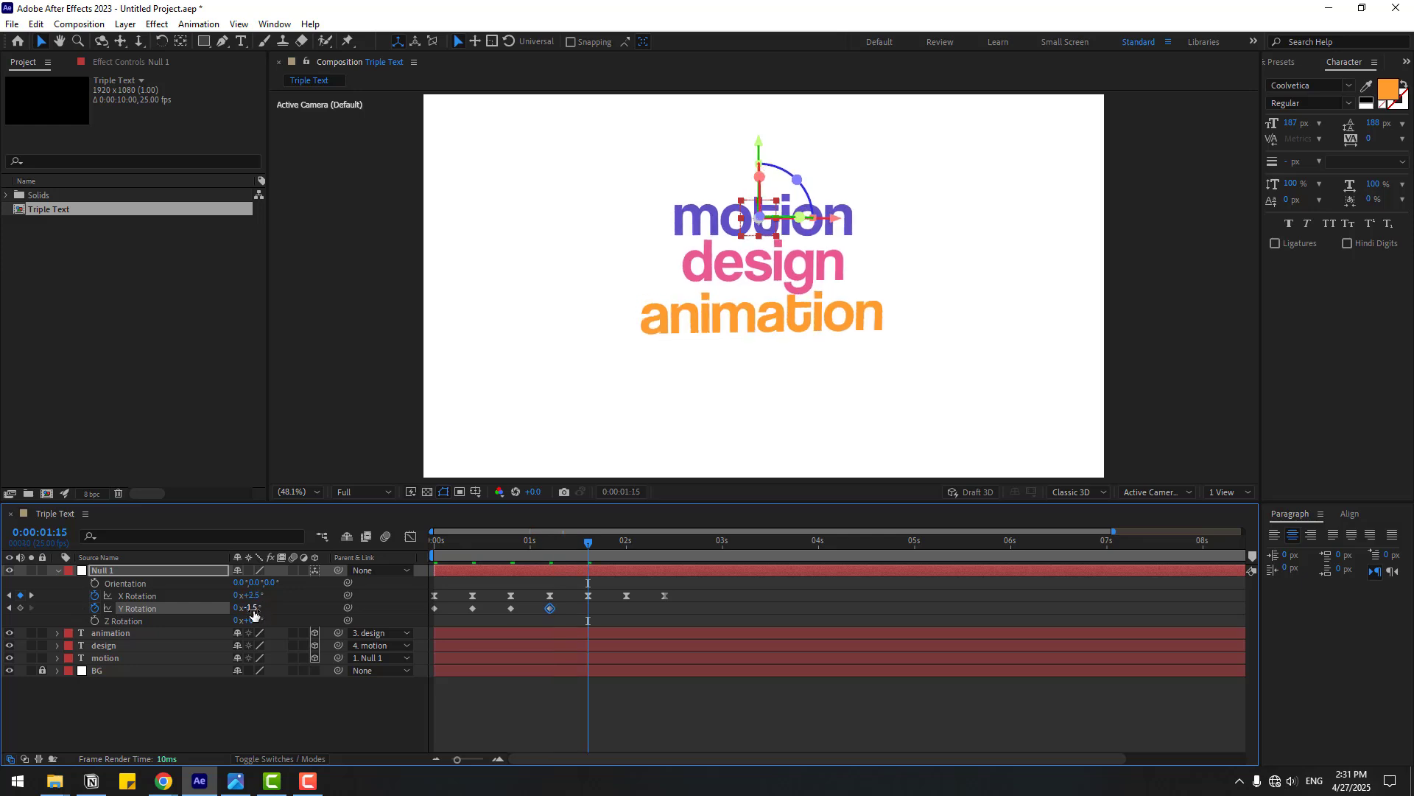
pyautogui.press('k')
pyautogui.click(254, 608)
pyautogui.write('0')
pyautogui.press('Return')
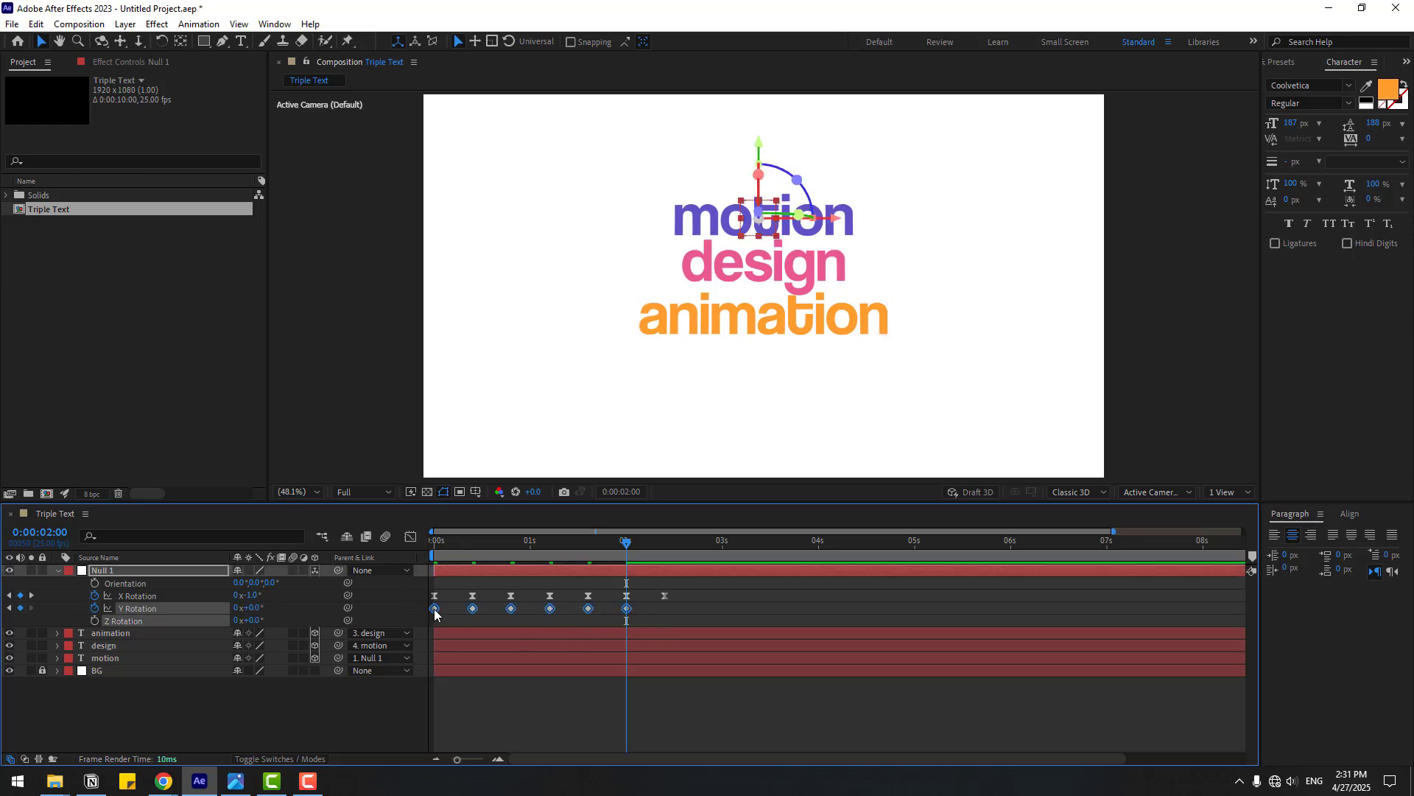
# Apply Easy Ease to all of Null 1's Y Rotation keyframes and preview the result.
pyautogui.rightClick(435, 608)
pyautogui.moveTo(516, 598)
pyautogui.click(657, 642)
pyautogui.press('space')
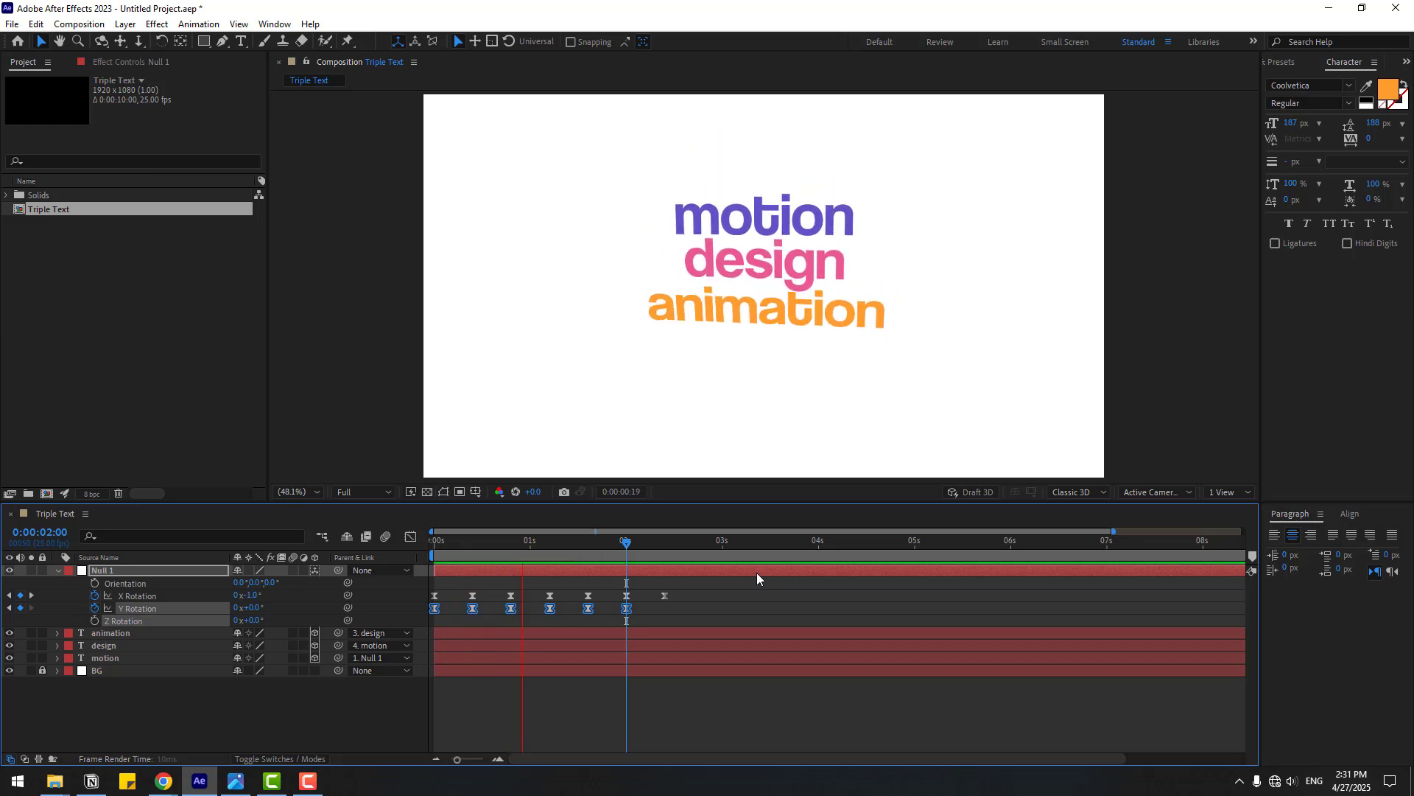
# Offset all of Null 1's Y Rotation keyframes forward by 6 frames and preview the animation.
pyautogui.click(484, 594)
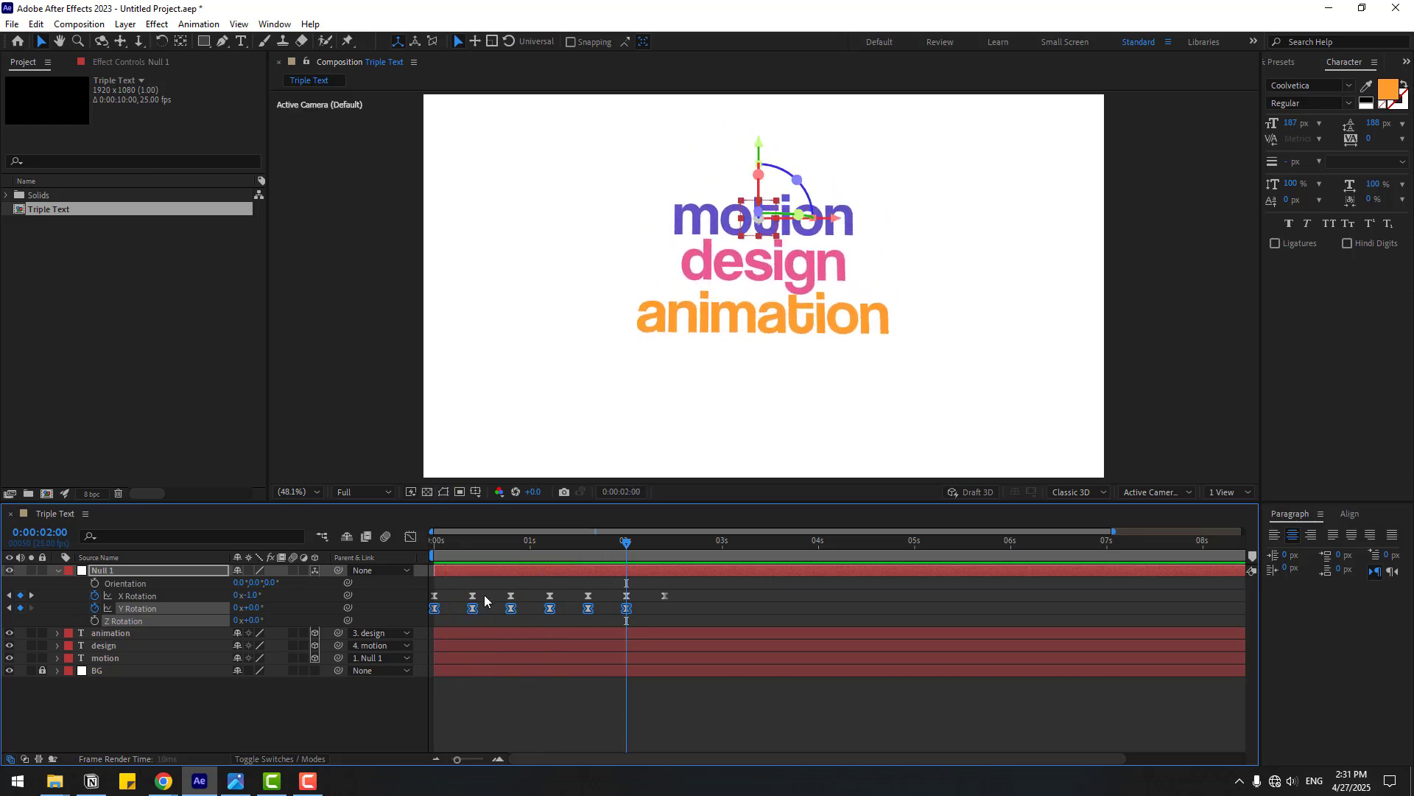
pyautogui.moveTo(644, 607); pyautogui.dragTo(471, 617)
pyautogui.moveTo(473, 613)
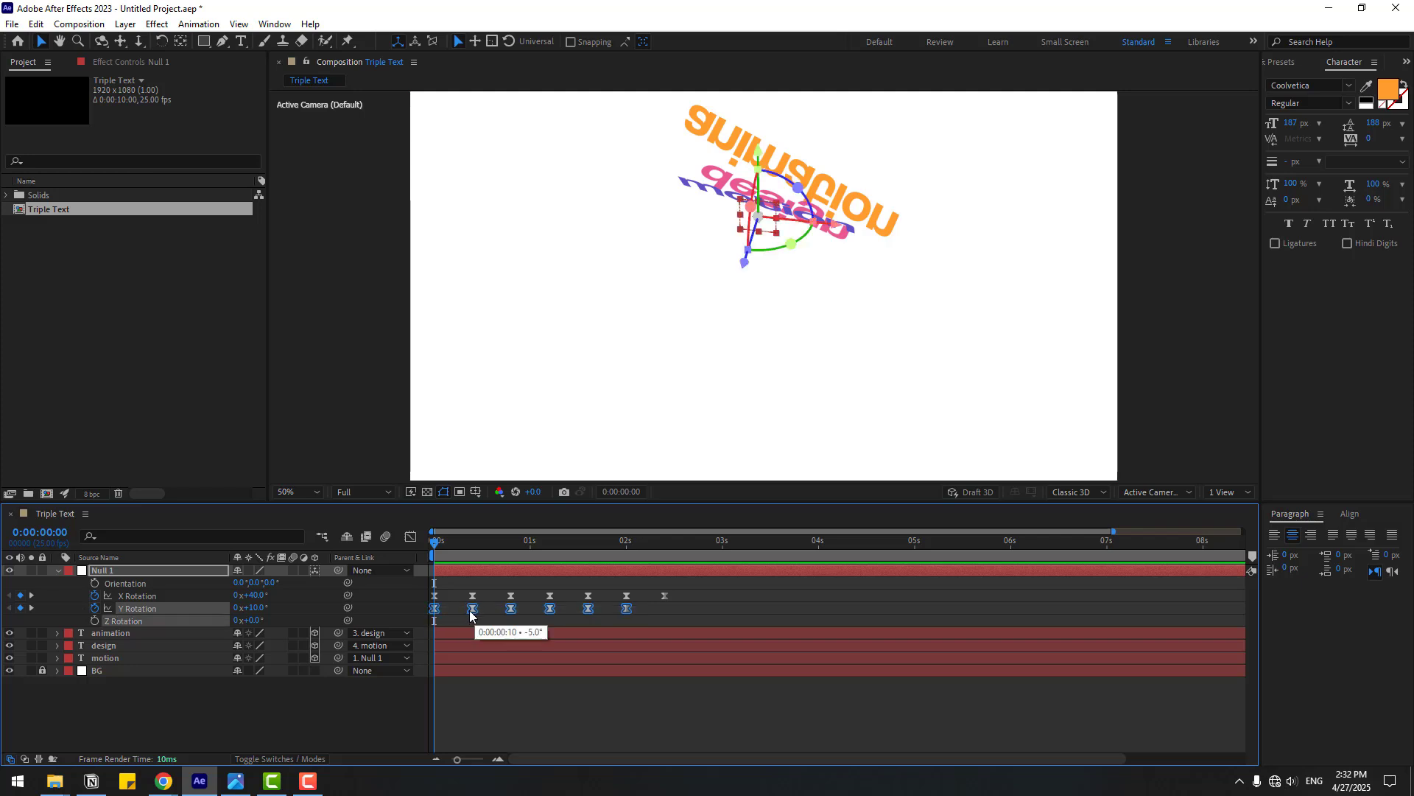
pyautogui.moveTo(472, 610); pyautogui.dragTo(491, 609)
pyautogui.press('space')
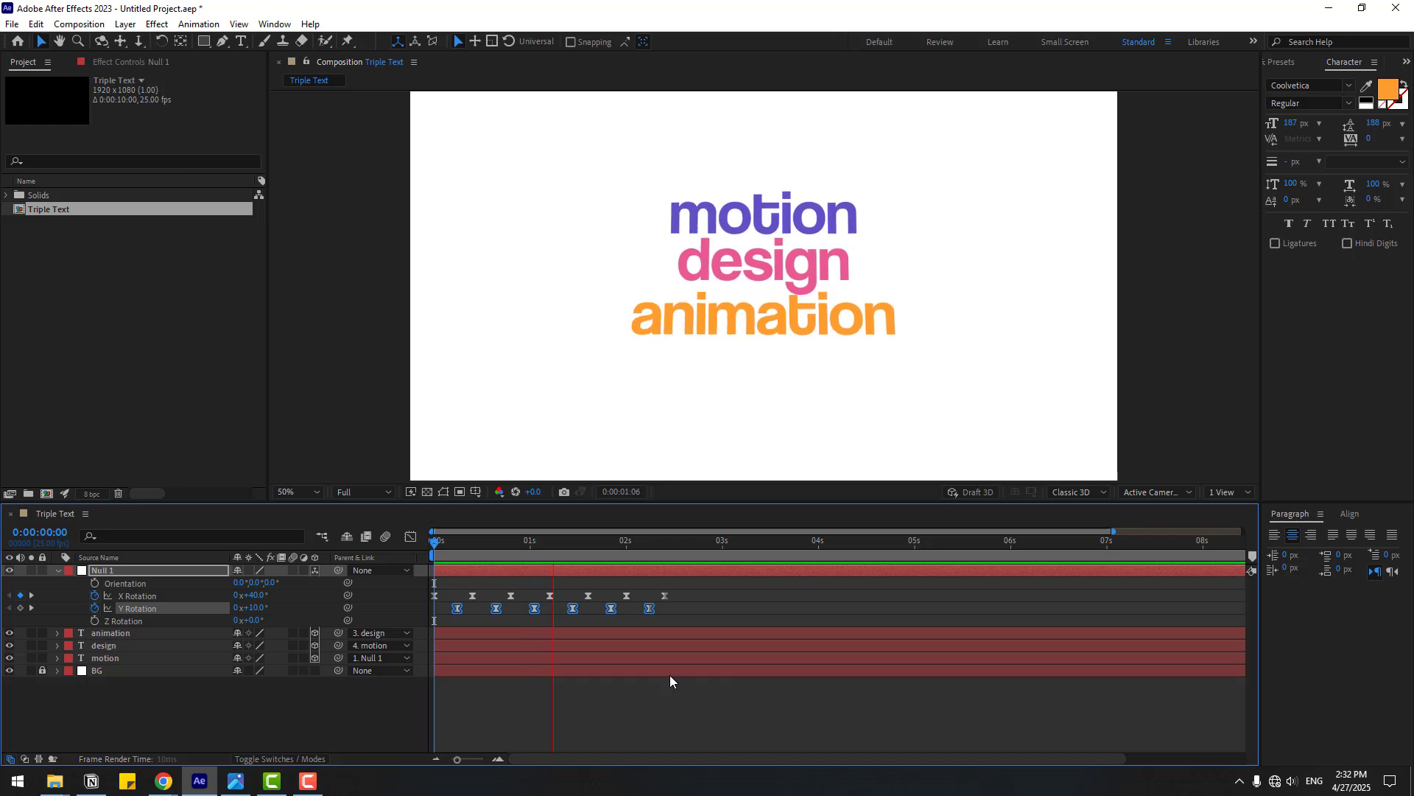
# Switch the view to Custom View 1 and preview the animation with the work area ending just past the last keyframe.
pyautogui.click(1141, 497)
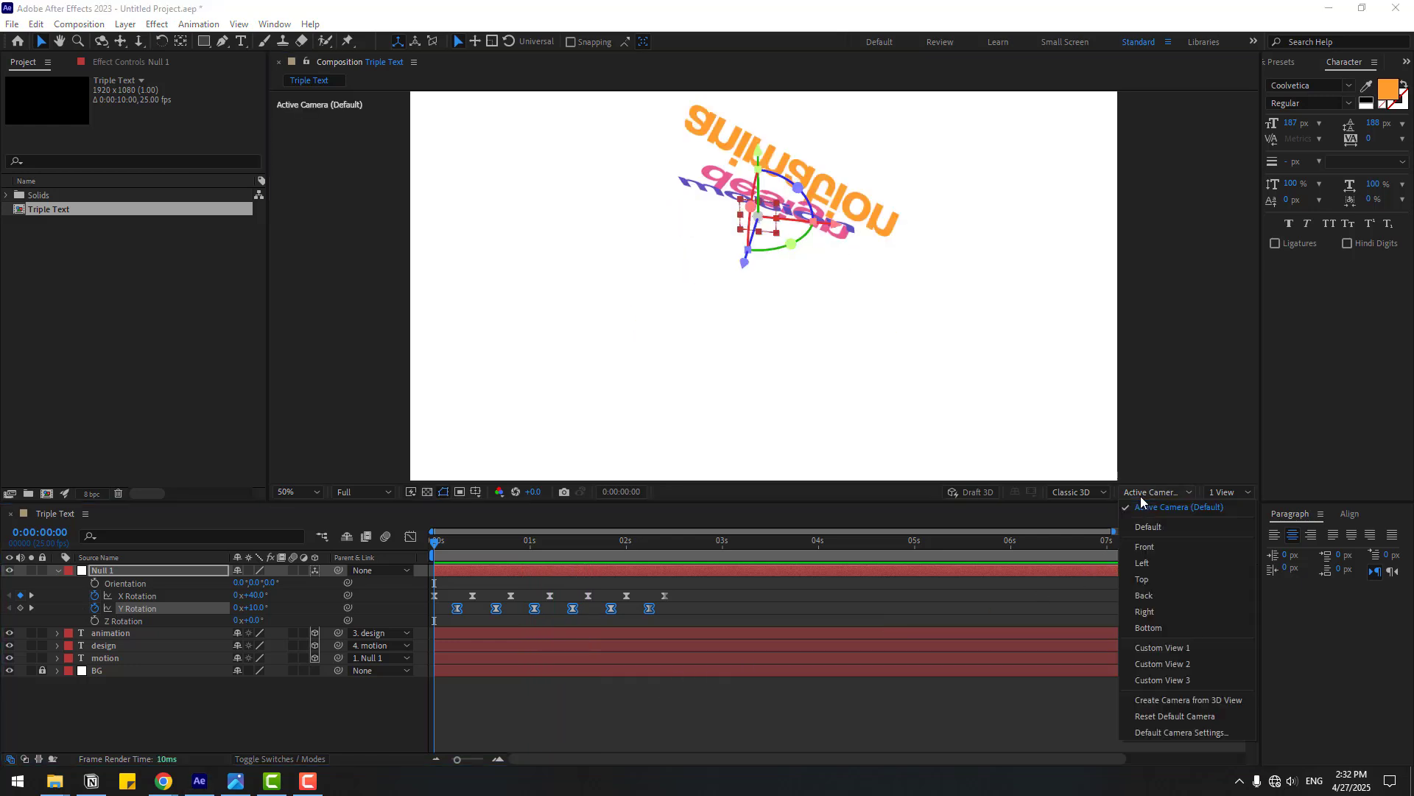
pyautogui.click(1153, 641)
pyautogui.press('space')
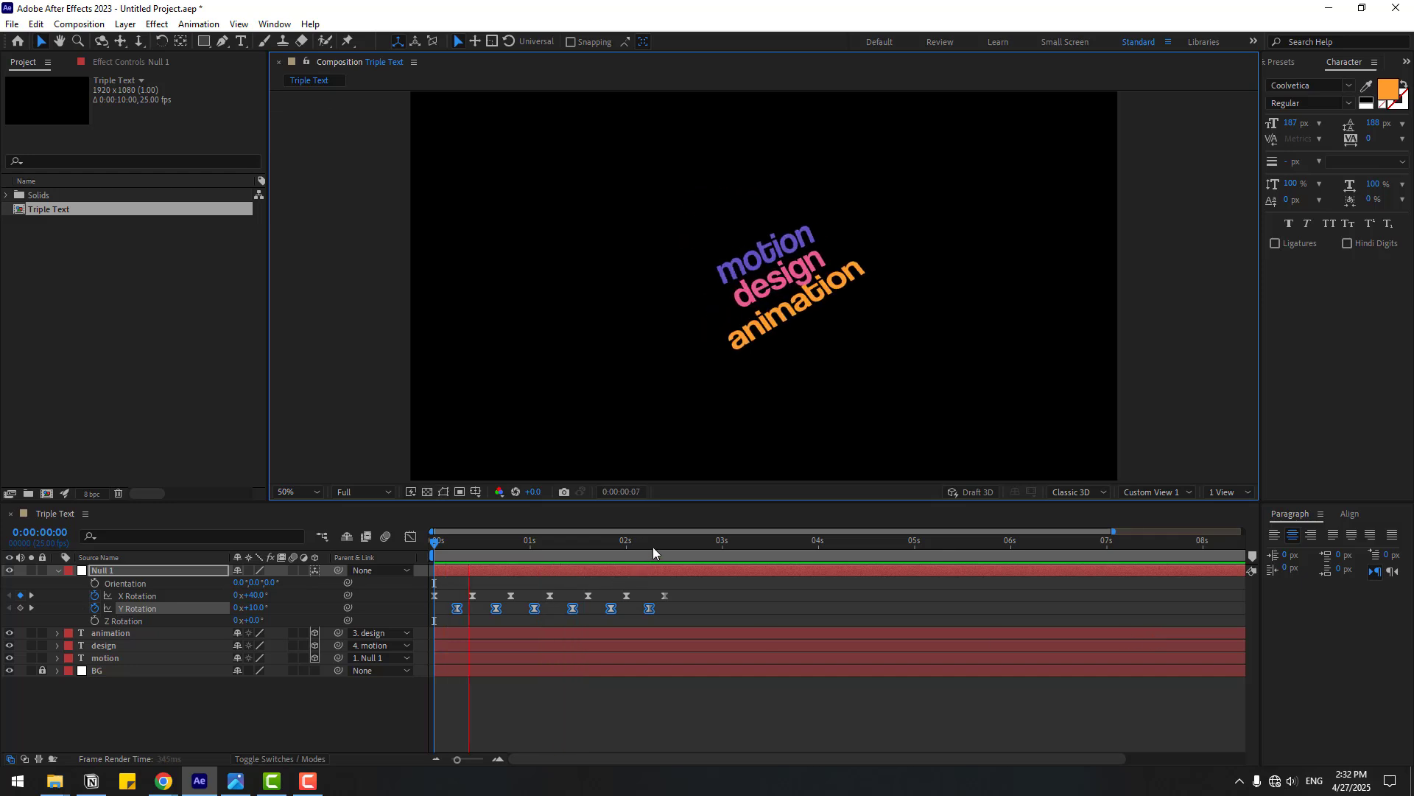
pyautogui.click(684, 542)
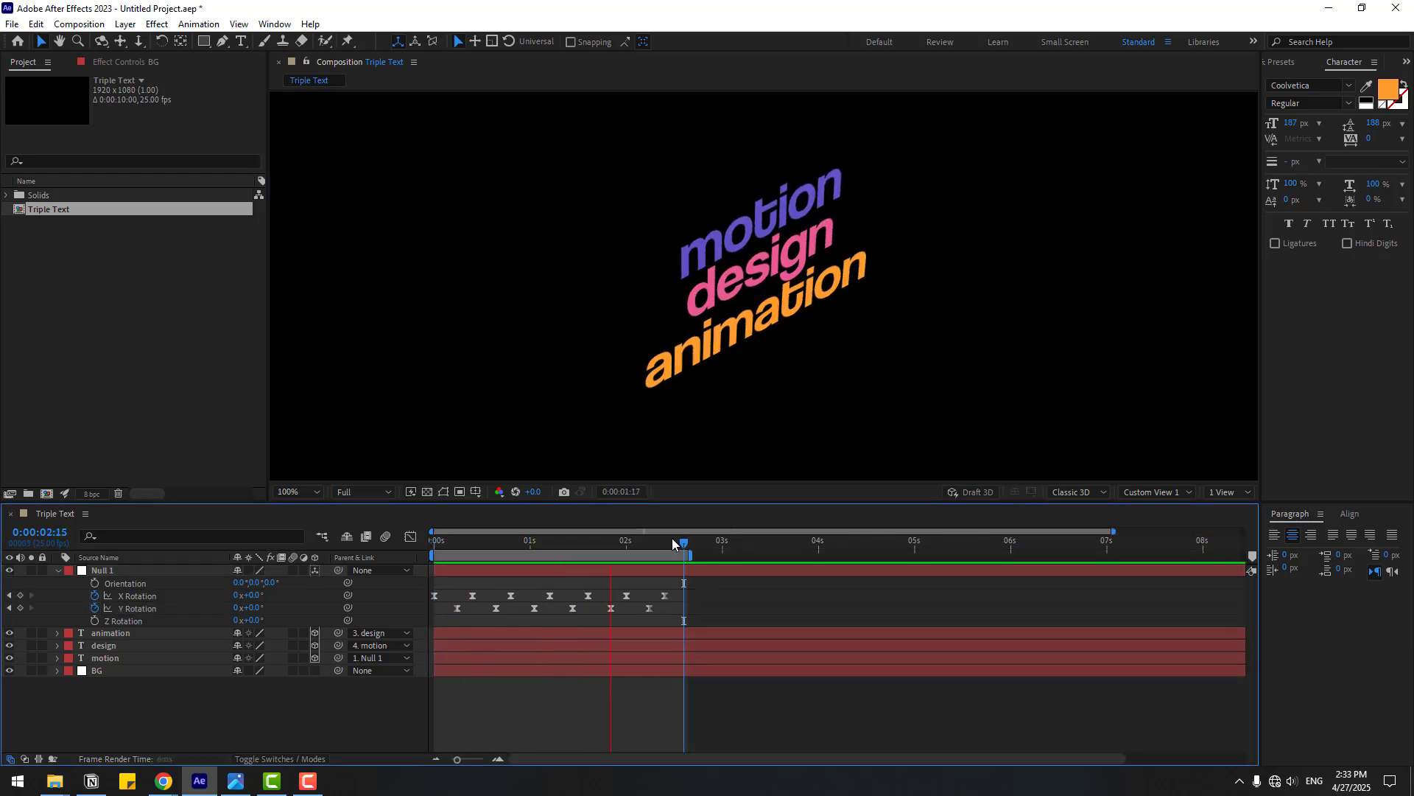
pyautogui.moveTo(679, 542); pyautogui.dragTo(649, 543)
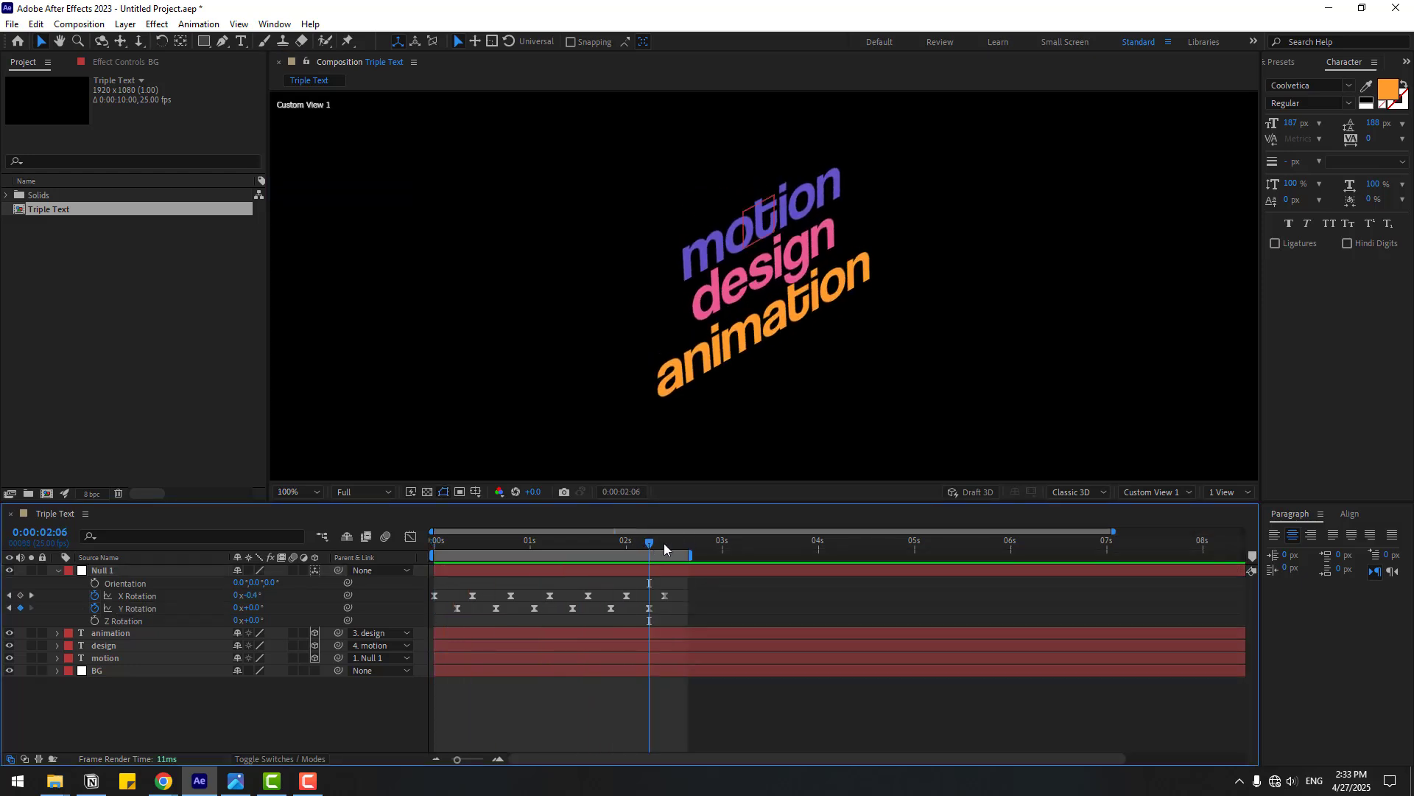
# Change the Triple Text composition's 3D renderer from Classic 3D to Cinema 4D.
pyautogui.click(107, 636)
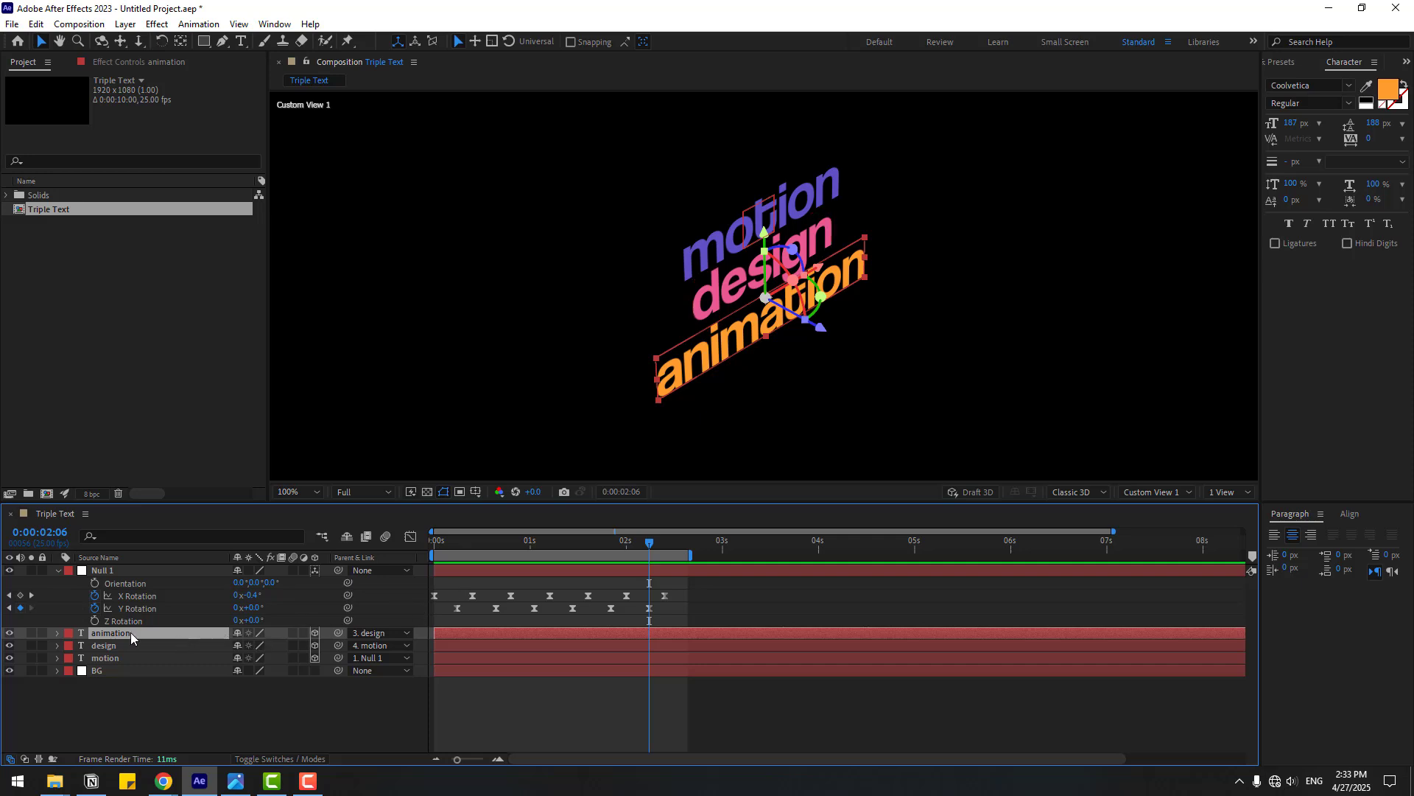
pyautogui.rightClick(209, 719)
pyautogui.click(269, 563)
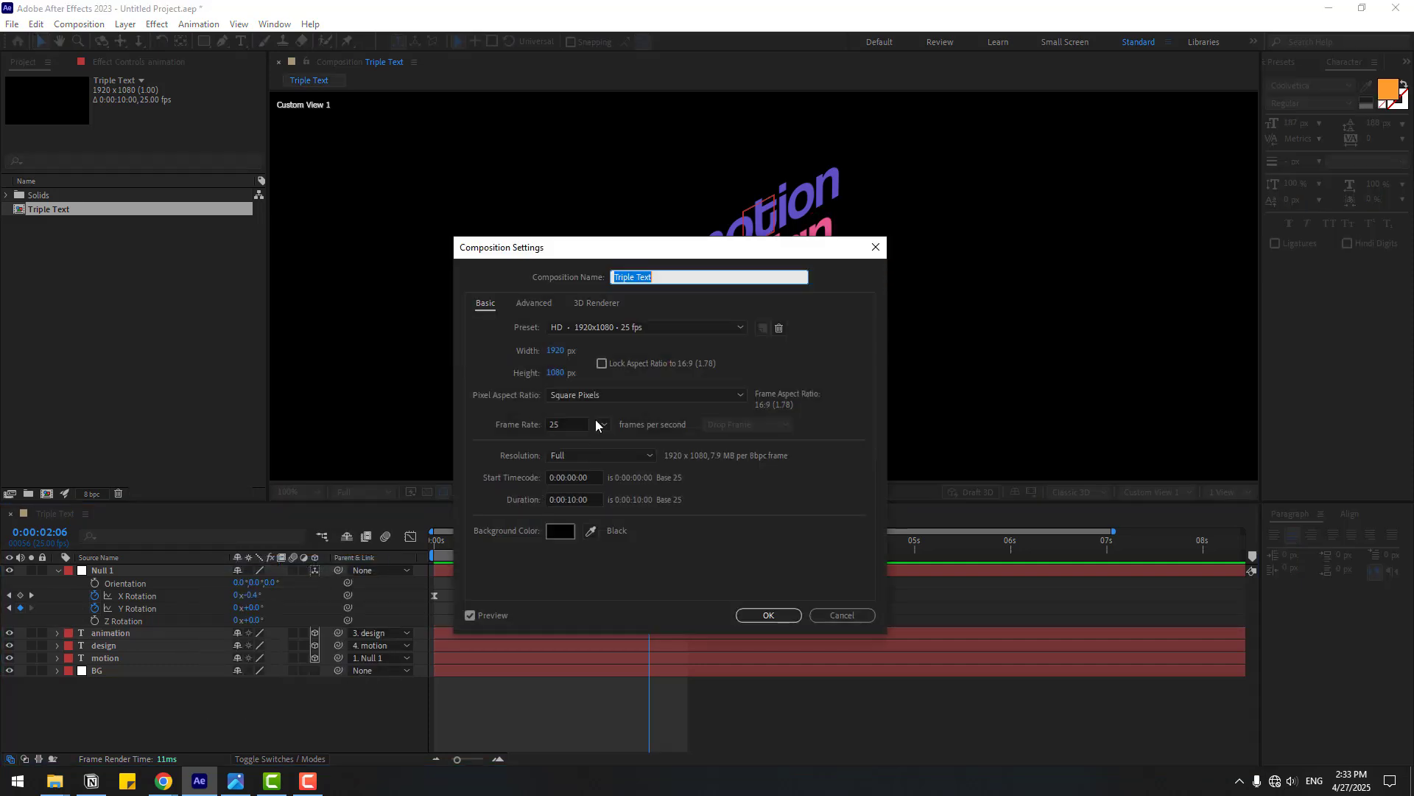
pyautogui.click(601, 304)
pyautogui.click(578, 369)
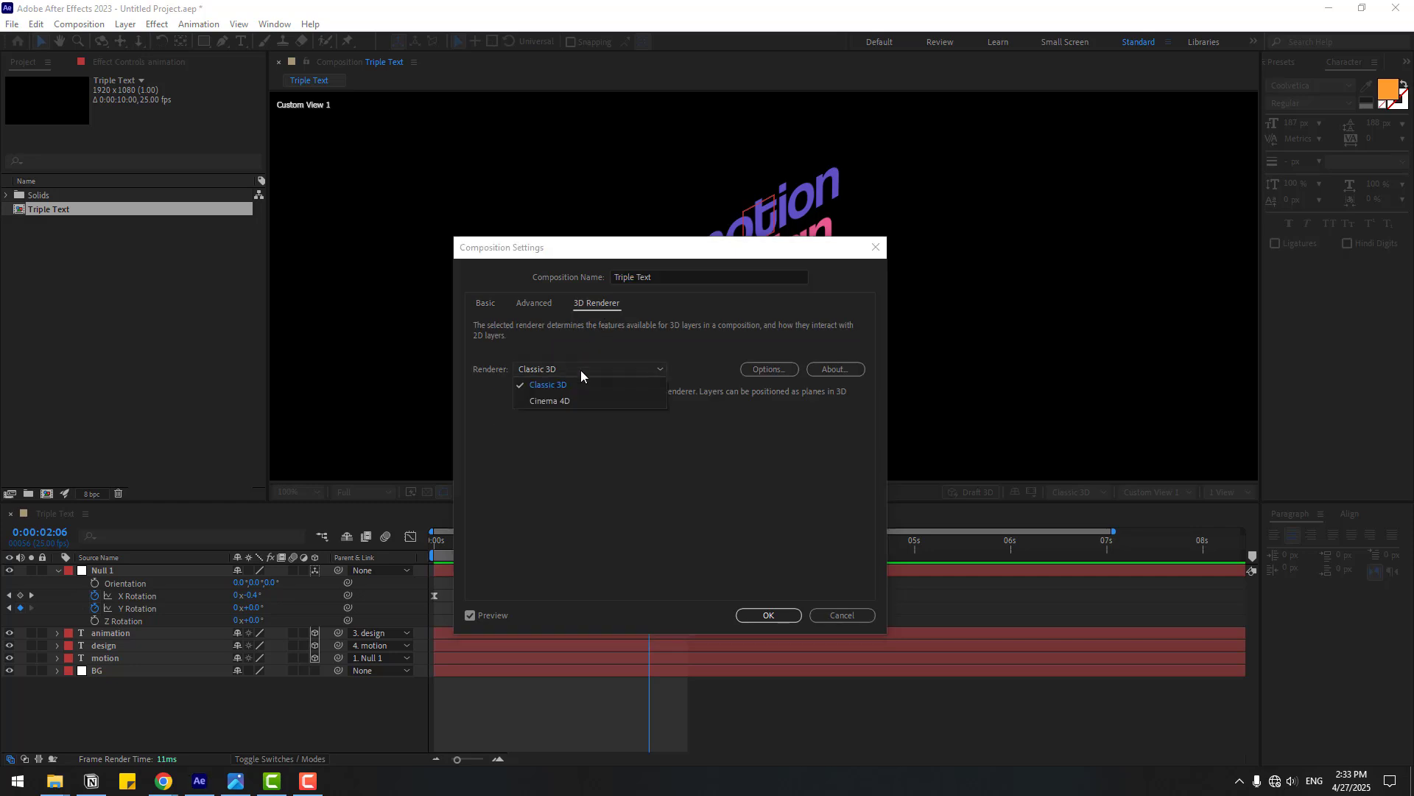
pyautogui.click(726, 560)
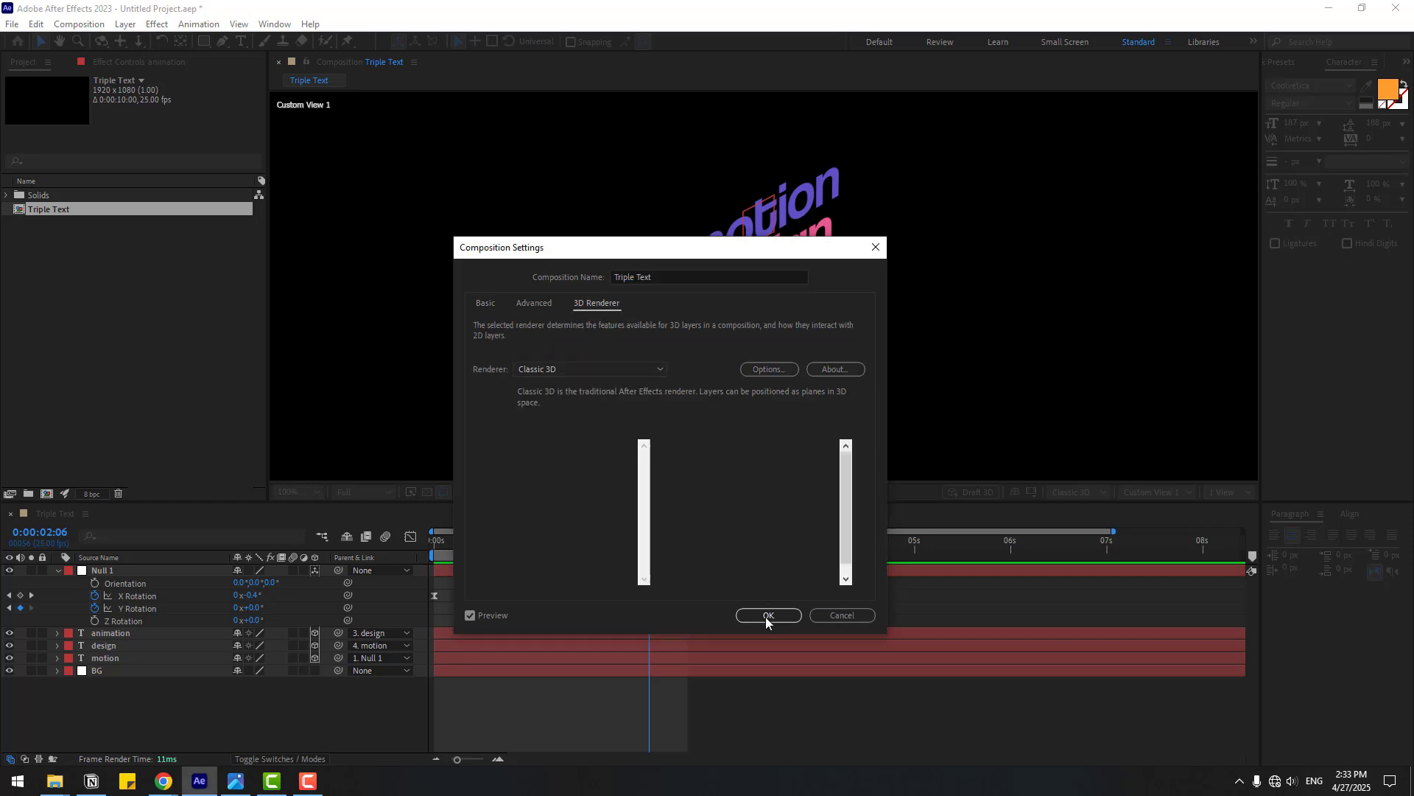
pyautogui.click(767, 616)
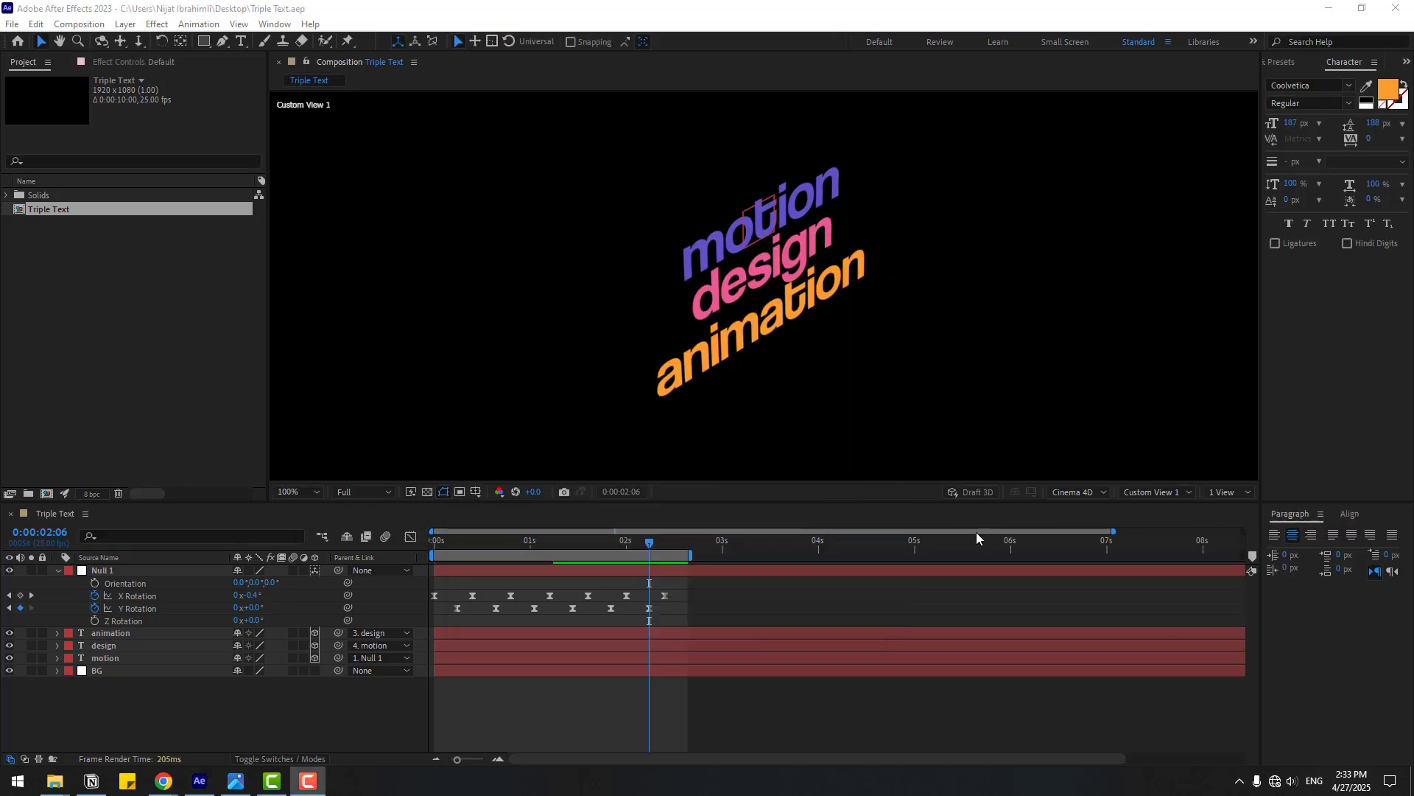
# Set the Extrusion Depth of the animation text layer to 50 in its Geometry Options.
pyautogui.click(103, 633)
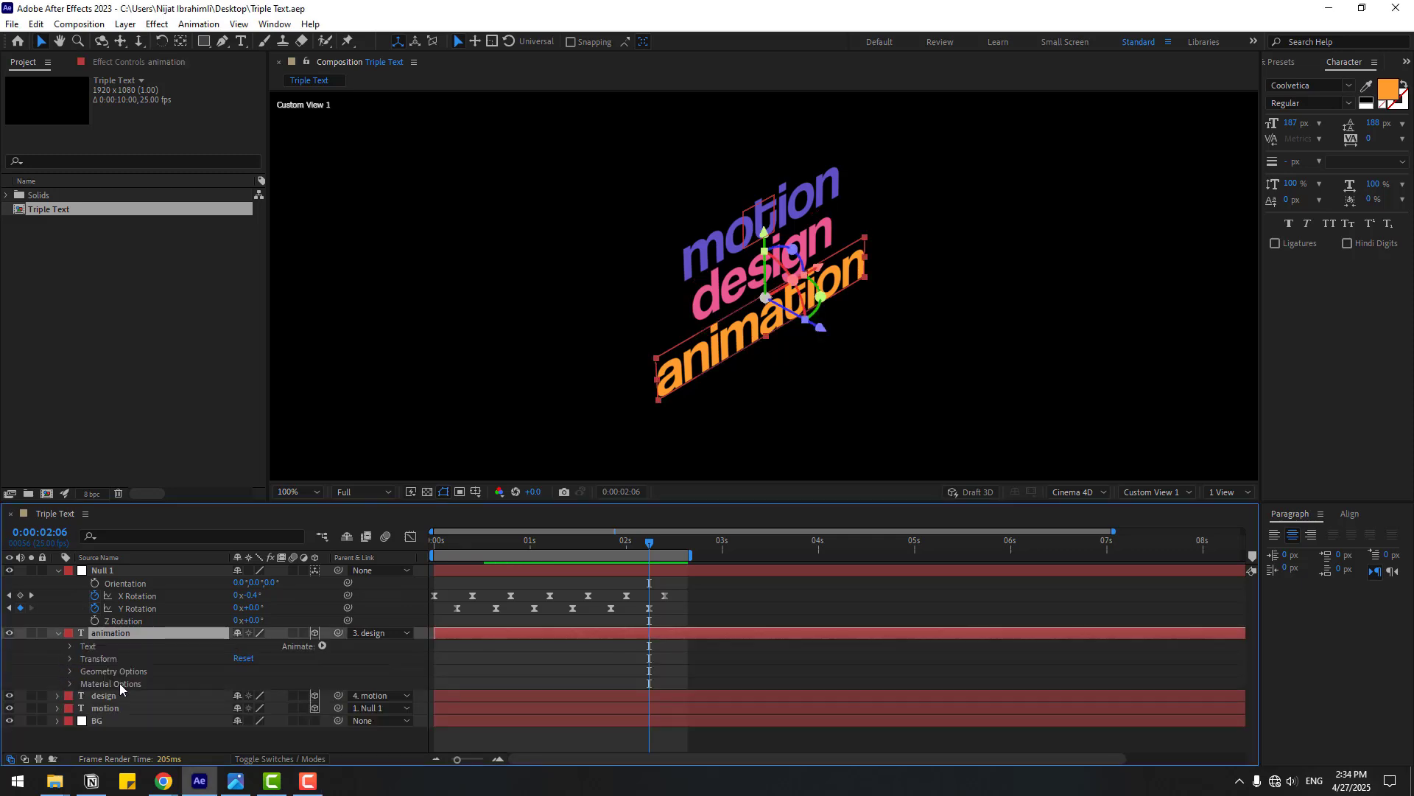
pyautogui.click(69, 672)
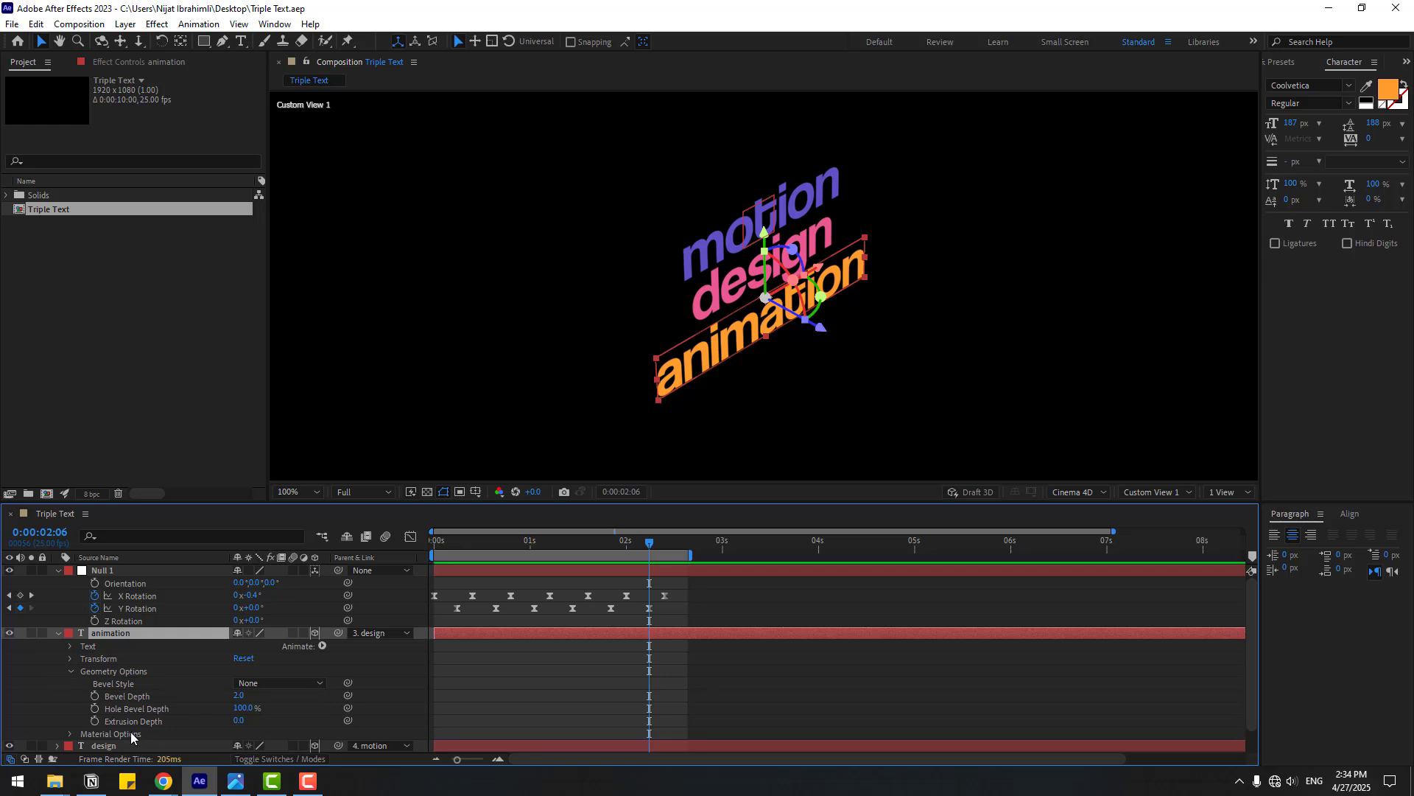
pyautogui.click(239, 721)
pyautogui.write('50')
pyautogui.press('Return')
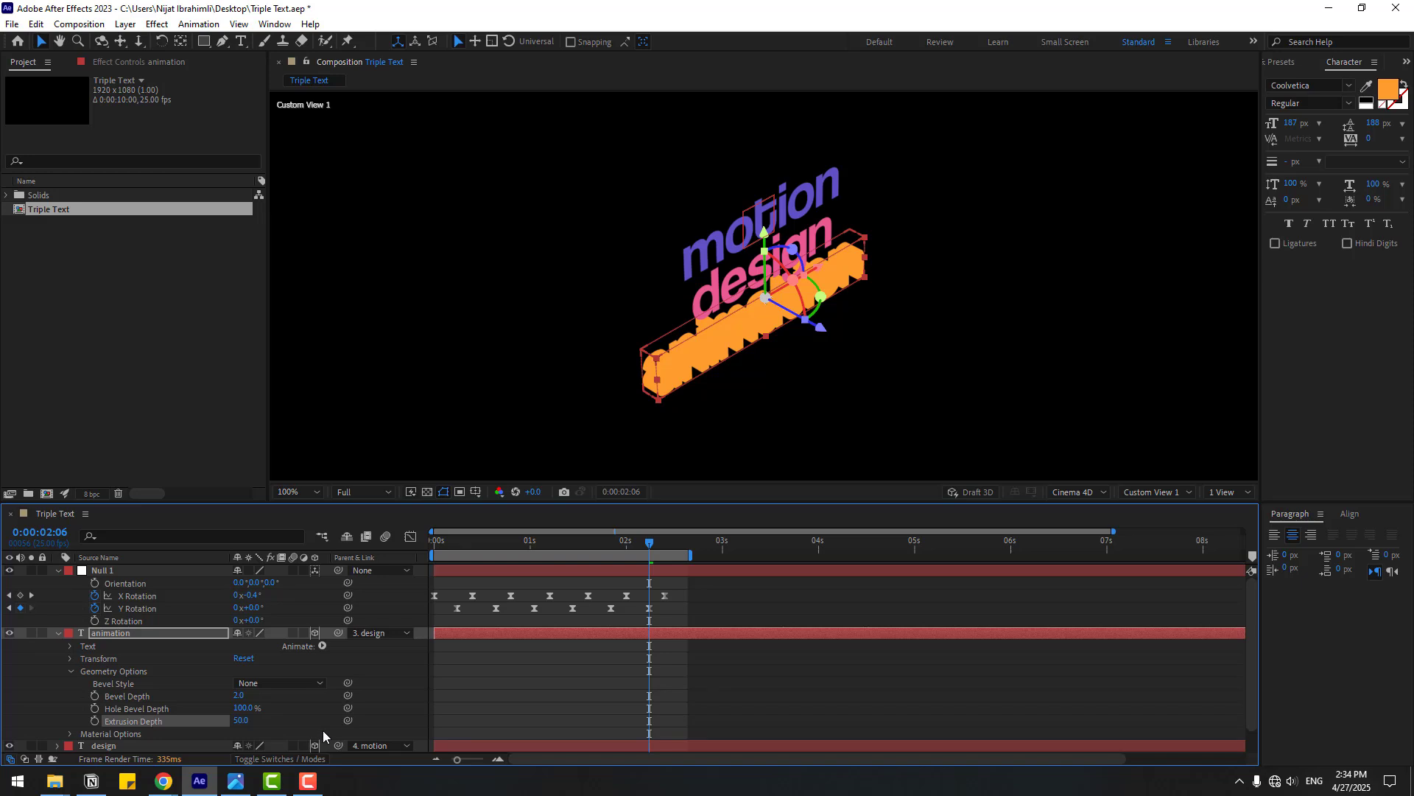
# Add a Side Color RGB animator to the animation text layer and sample the text's orange as its color.
pyautogui.click(322, 646)
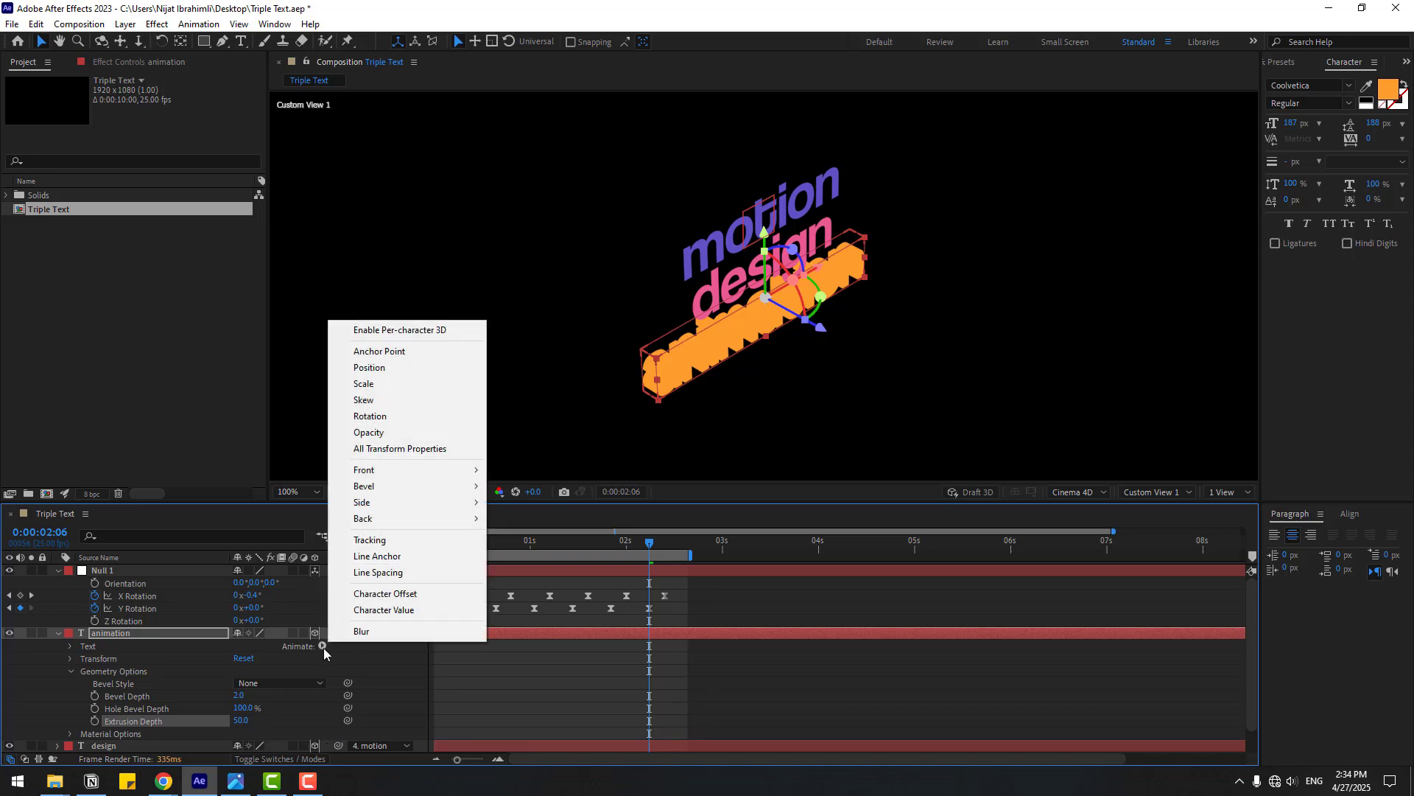
pyautogui.moveTo(393, 475)
pyautogui.moveTo(408, 501)
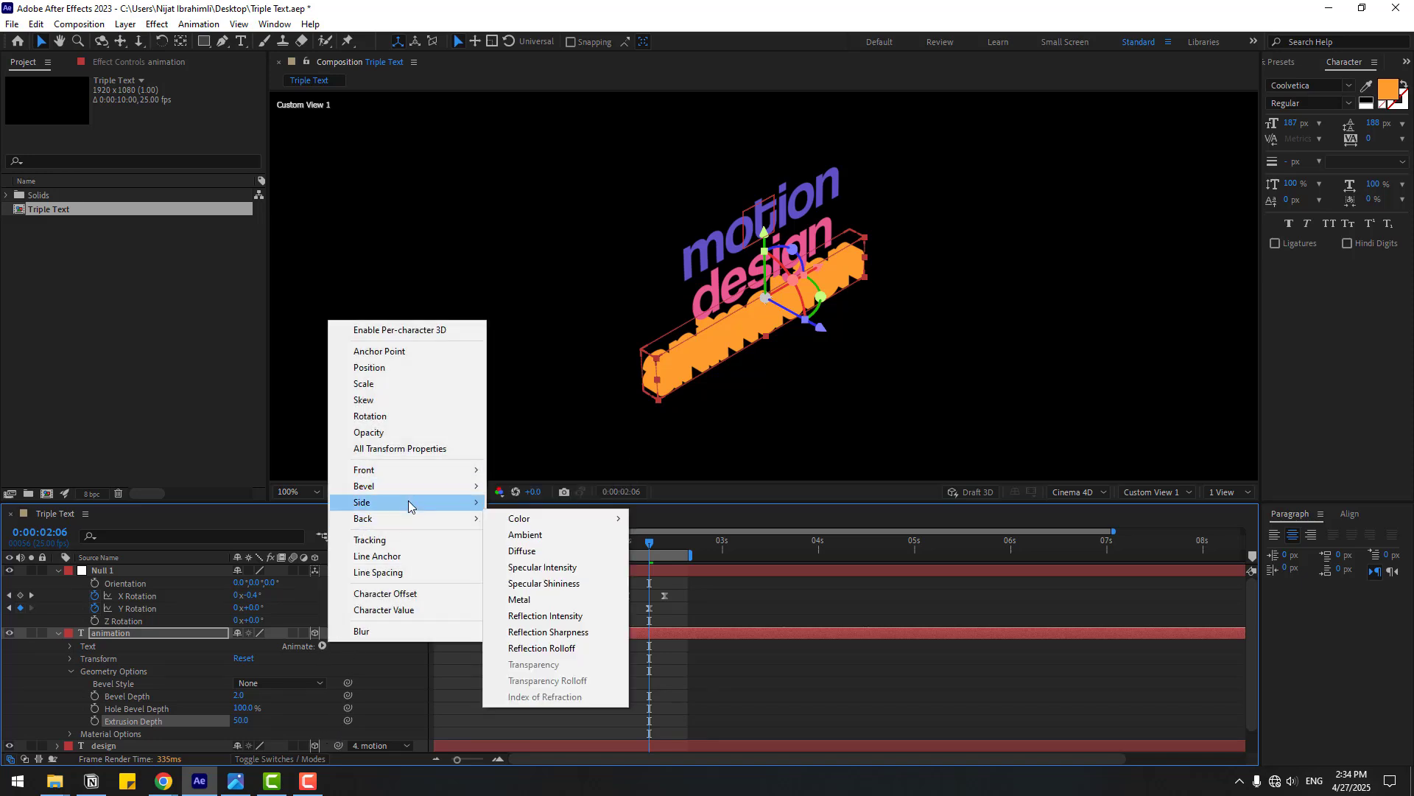
pyautogui.moveTo(523, 505)
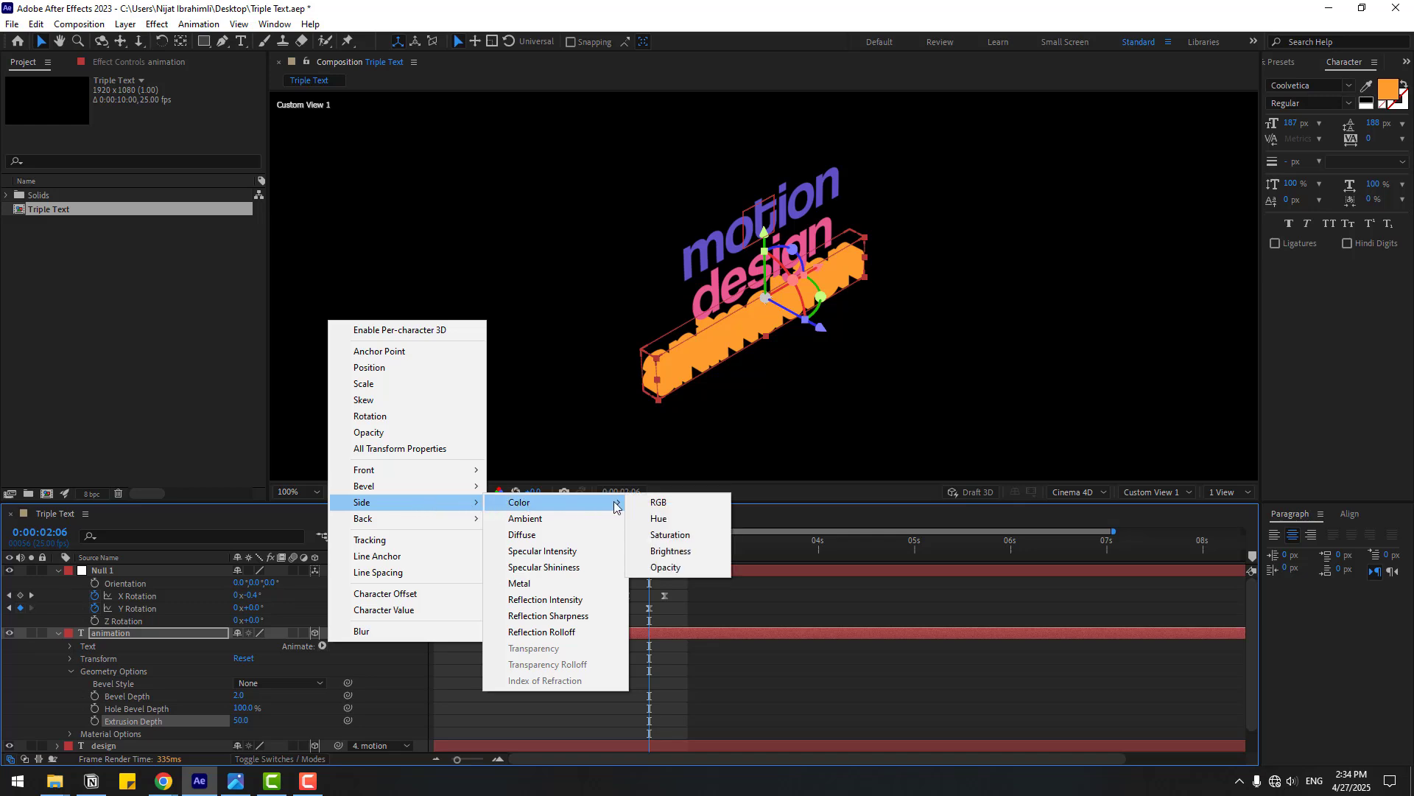
pyautogui.click(676, 506)
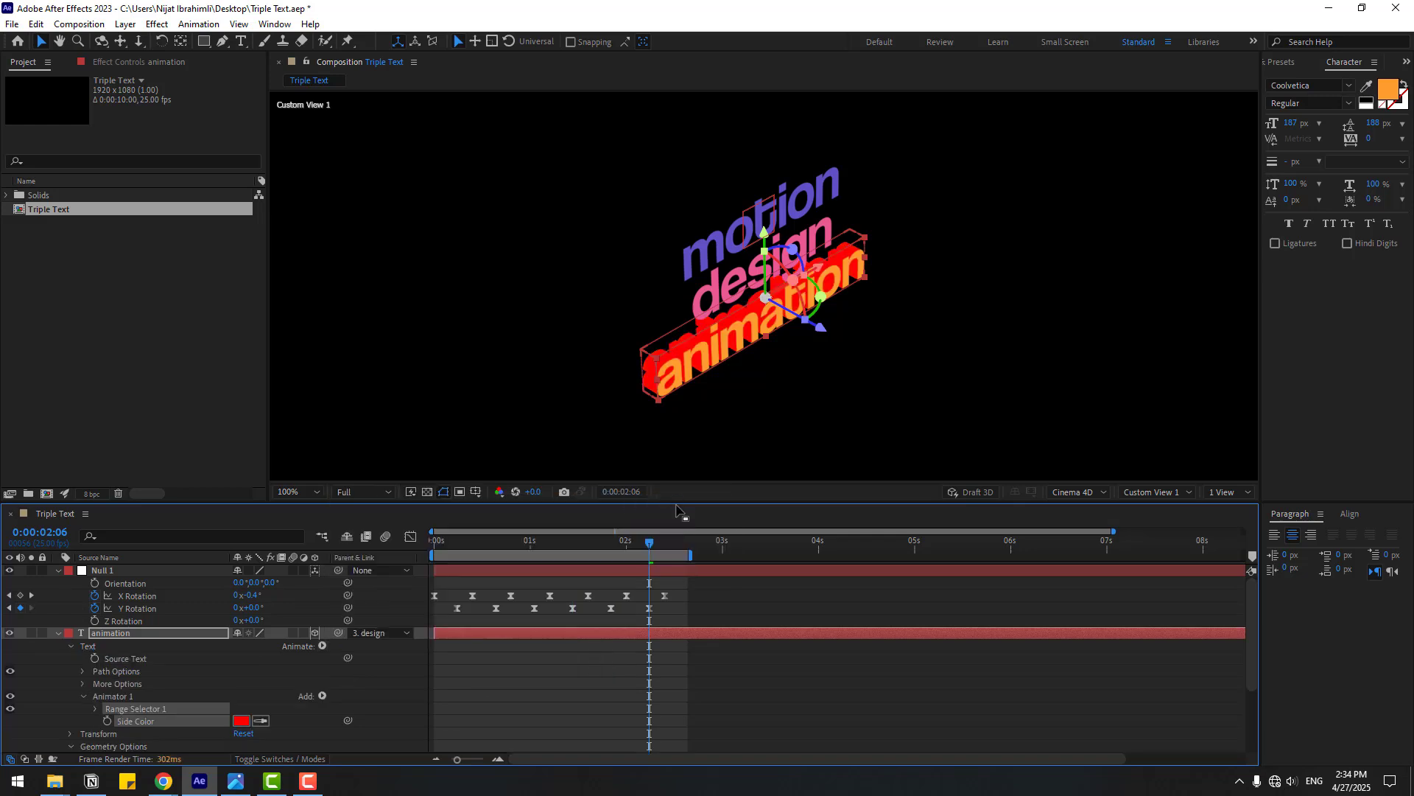
pyautogui.click(261, 721)
pyautogui.click(730, 334)
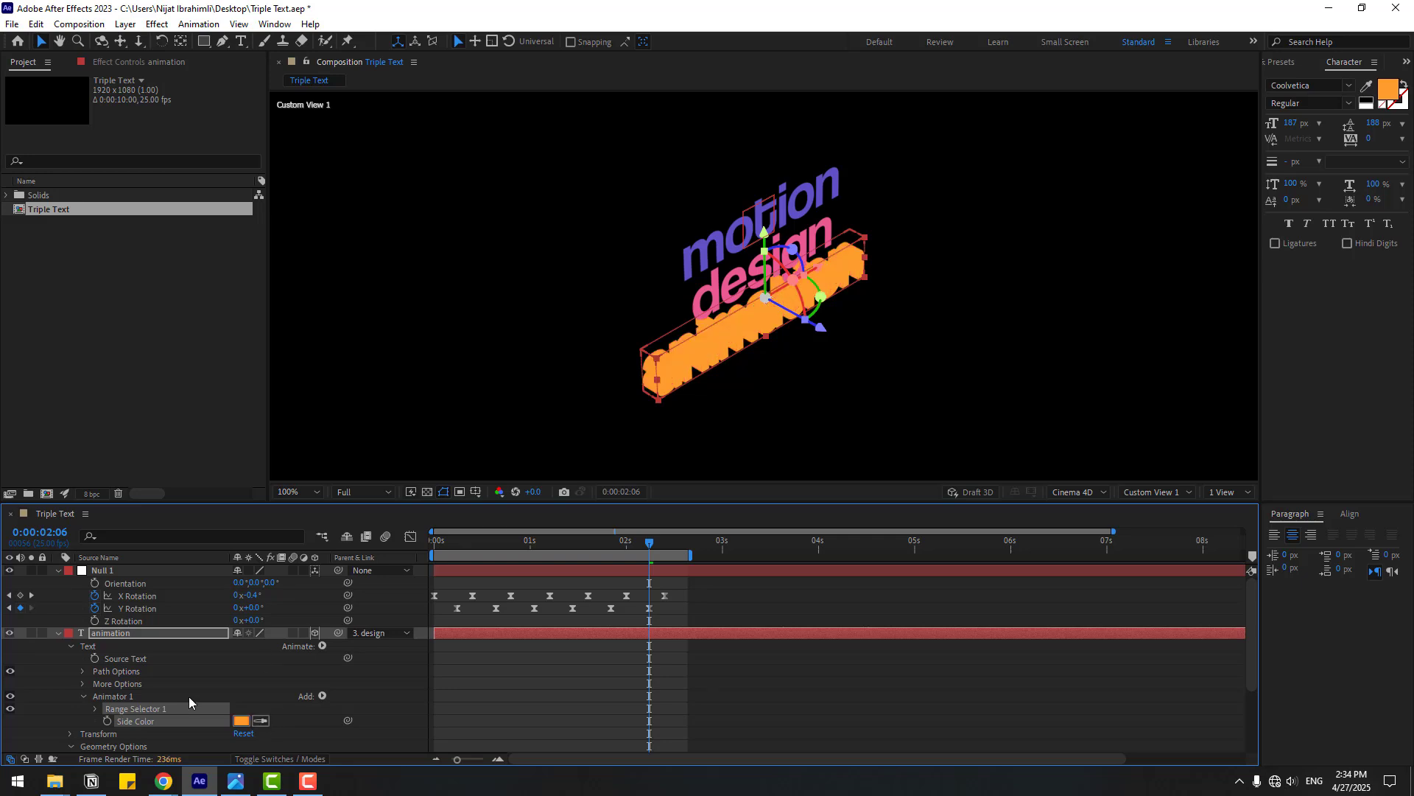
# Darken the animation layer's Side Color to the deeper orange E38010 and collapse the layer.
pyautogui.click(236, 721)
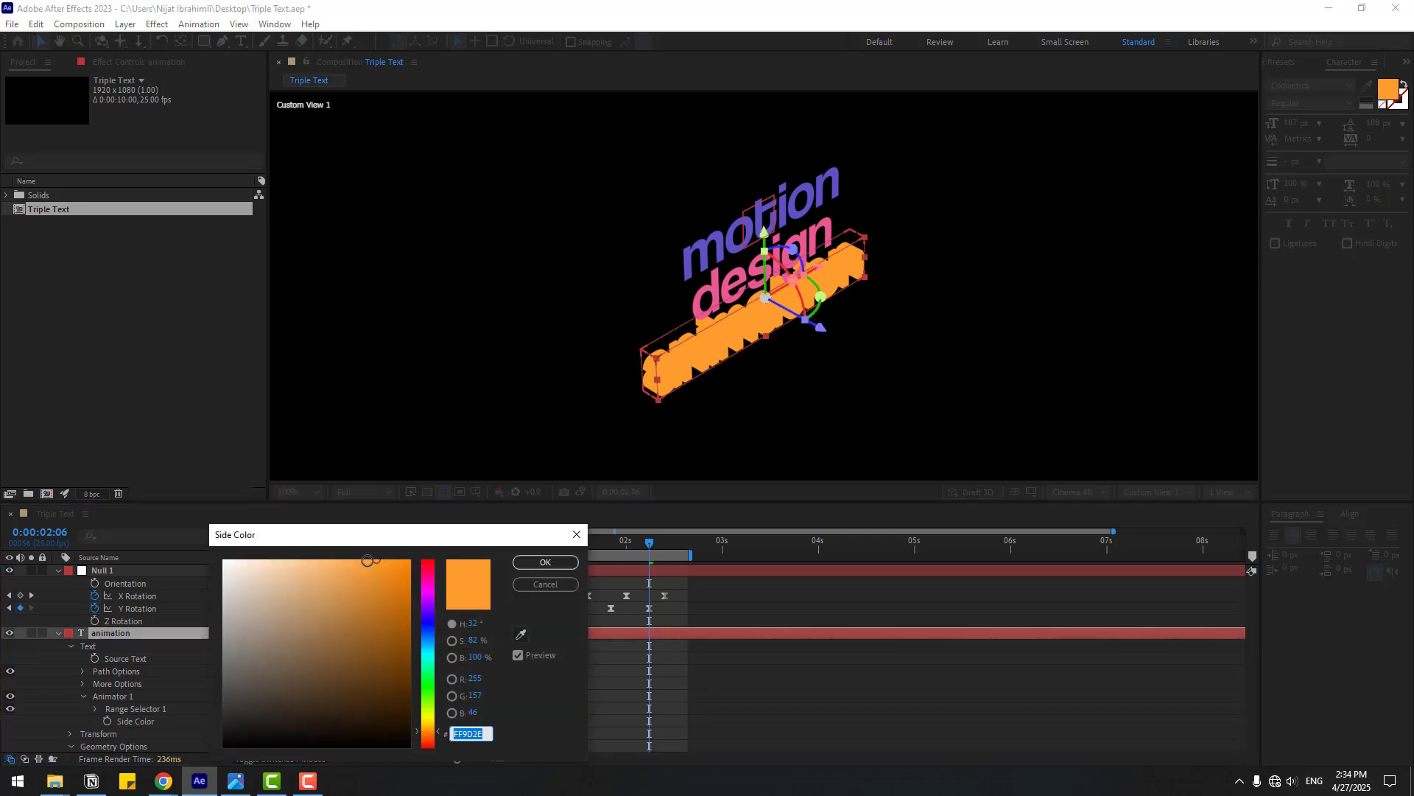
pyautogui.moveTo(370, 568)
pyautogui.mouseDown()
pyautogui.moveTo(376, 593)
pyautogui.moveTo(396, 580)
pyautogui.mouseUp()
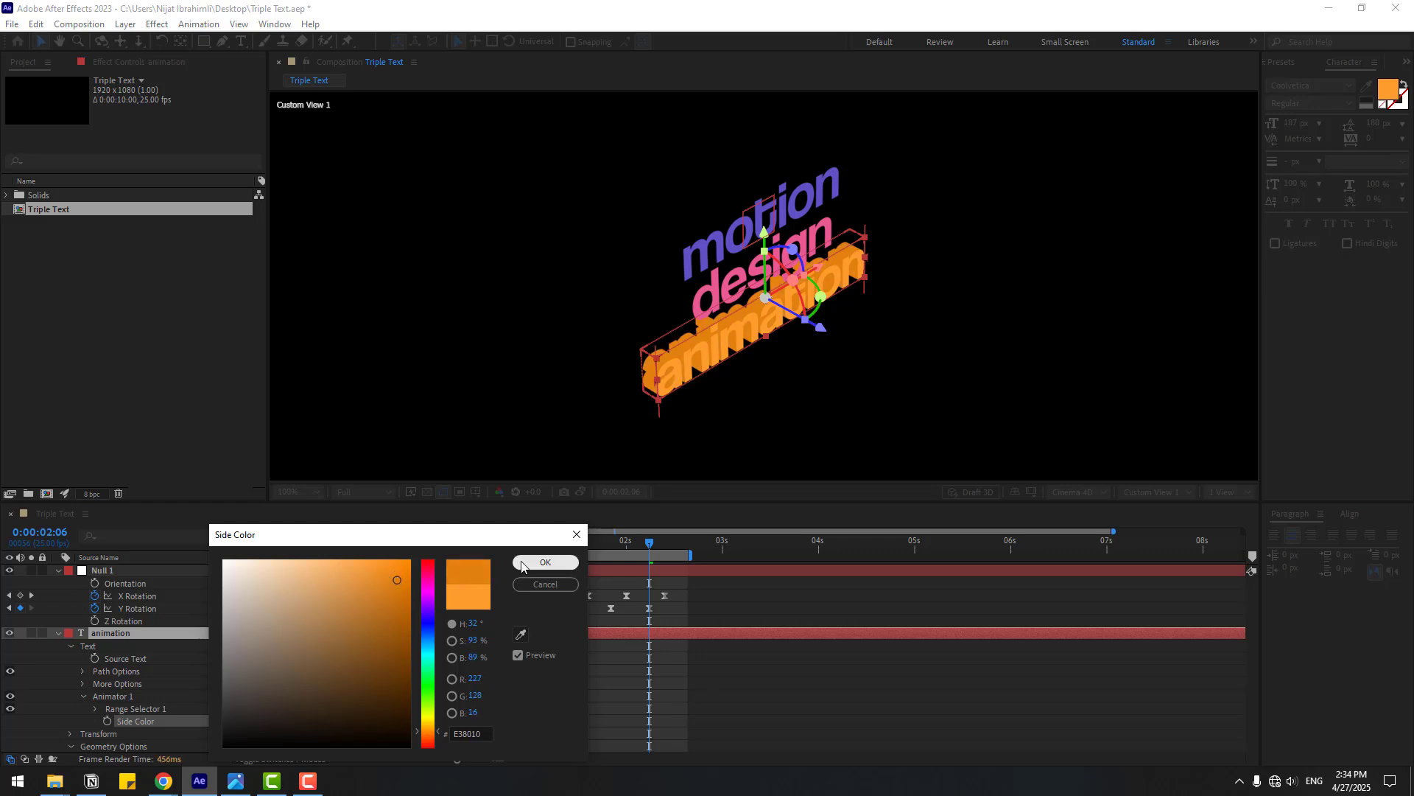
pyautogui.click(545, 562)
pyautogui.click(57, 632)
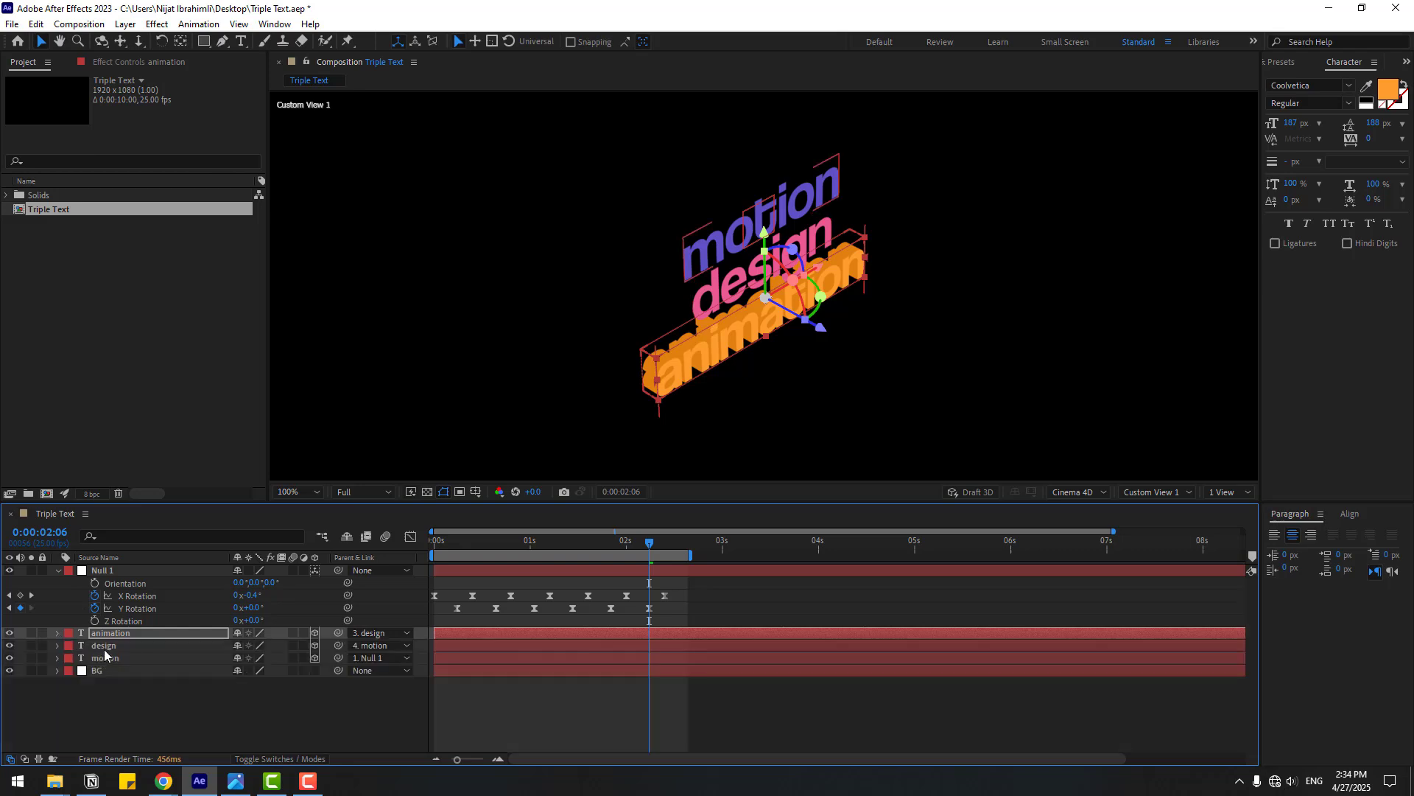
# Set the Extrusion Depth of the design text layer to 50 in its Geometry Options.
pyautogui.click(74, 646)
pyautogui.click(57, 645)
pyautogui.scroll(-2, 69, 683)
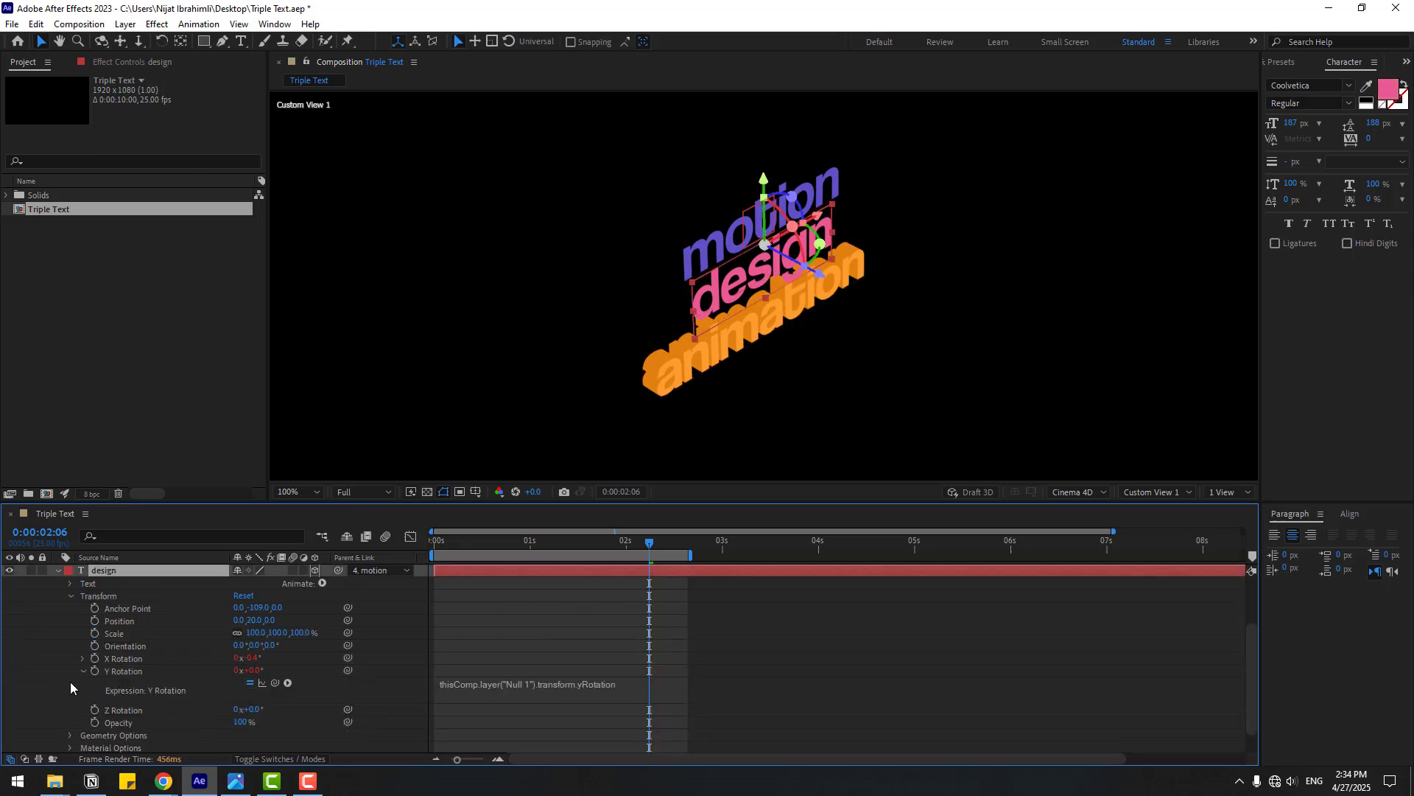
pyautogui.click(69, 597)
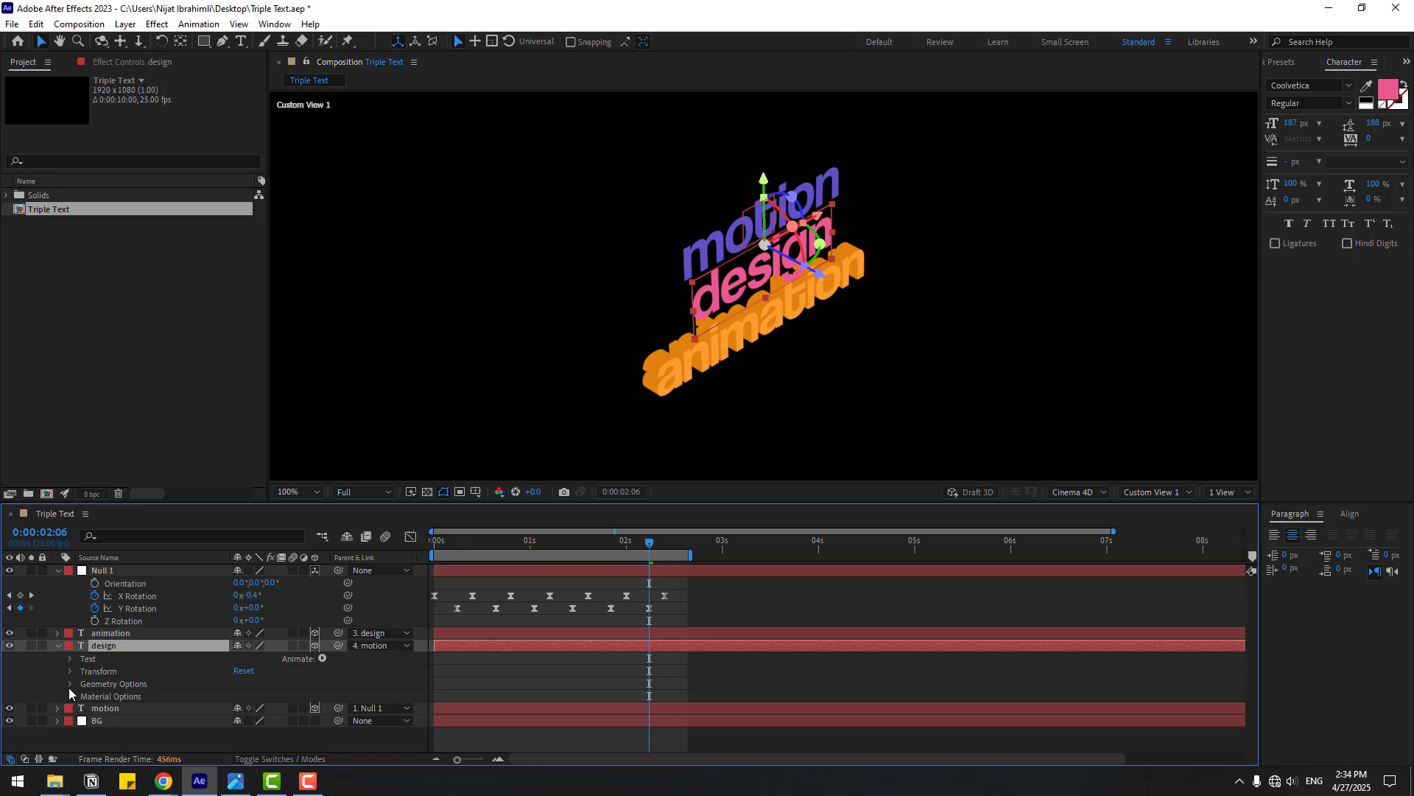
pyautogui.click(70, 684)
pyautogui.scroll(-1, 81, 696)
pyautogui.click(255, 708)
pyautogui.write('50')
pyautogui.press('Return')
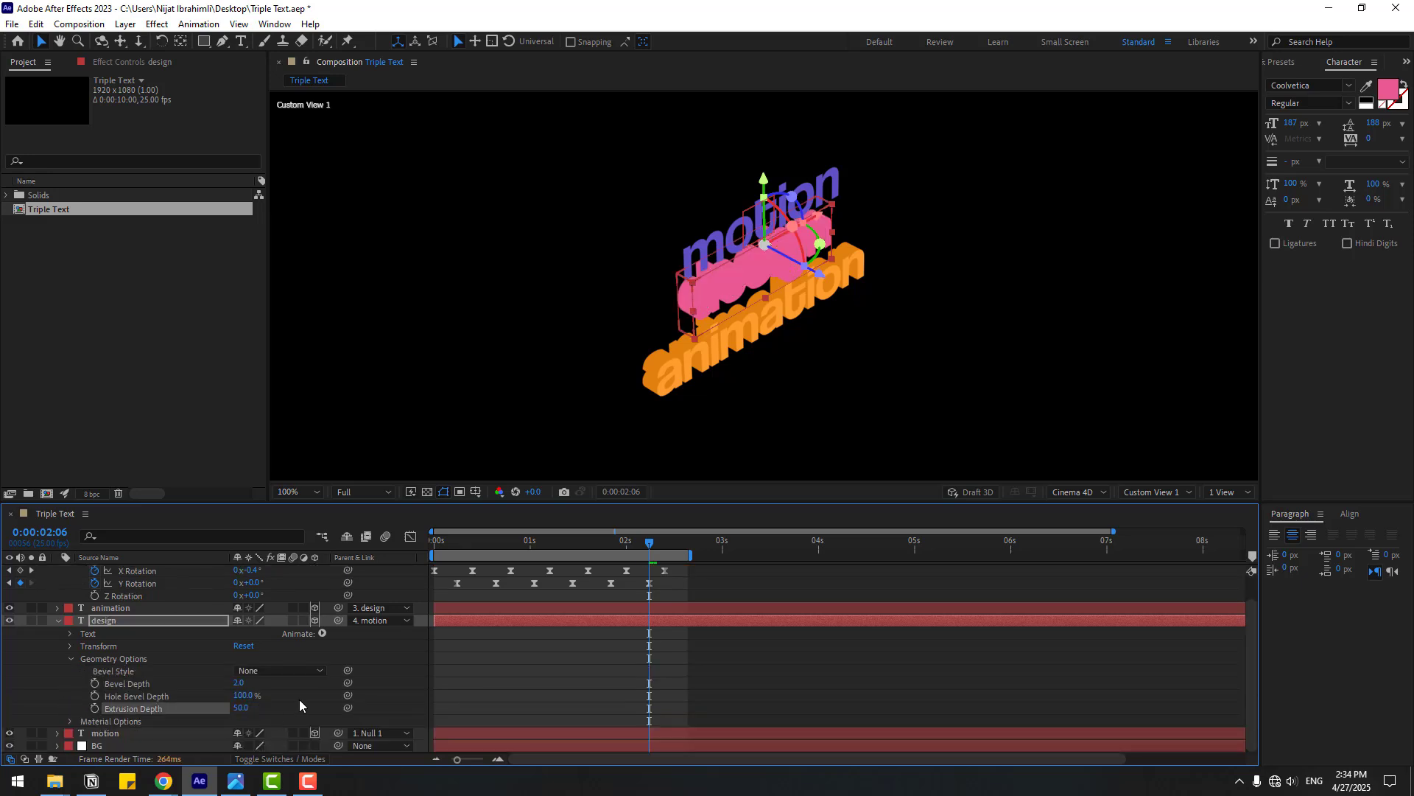
# Add a Side Color RGB animator to the design text layer and sample the text's pink as its color.
pyautogui.click(322, 634)
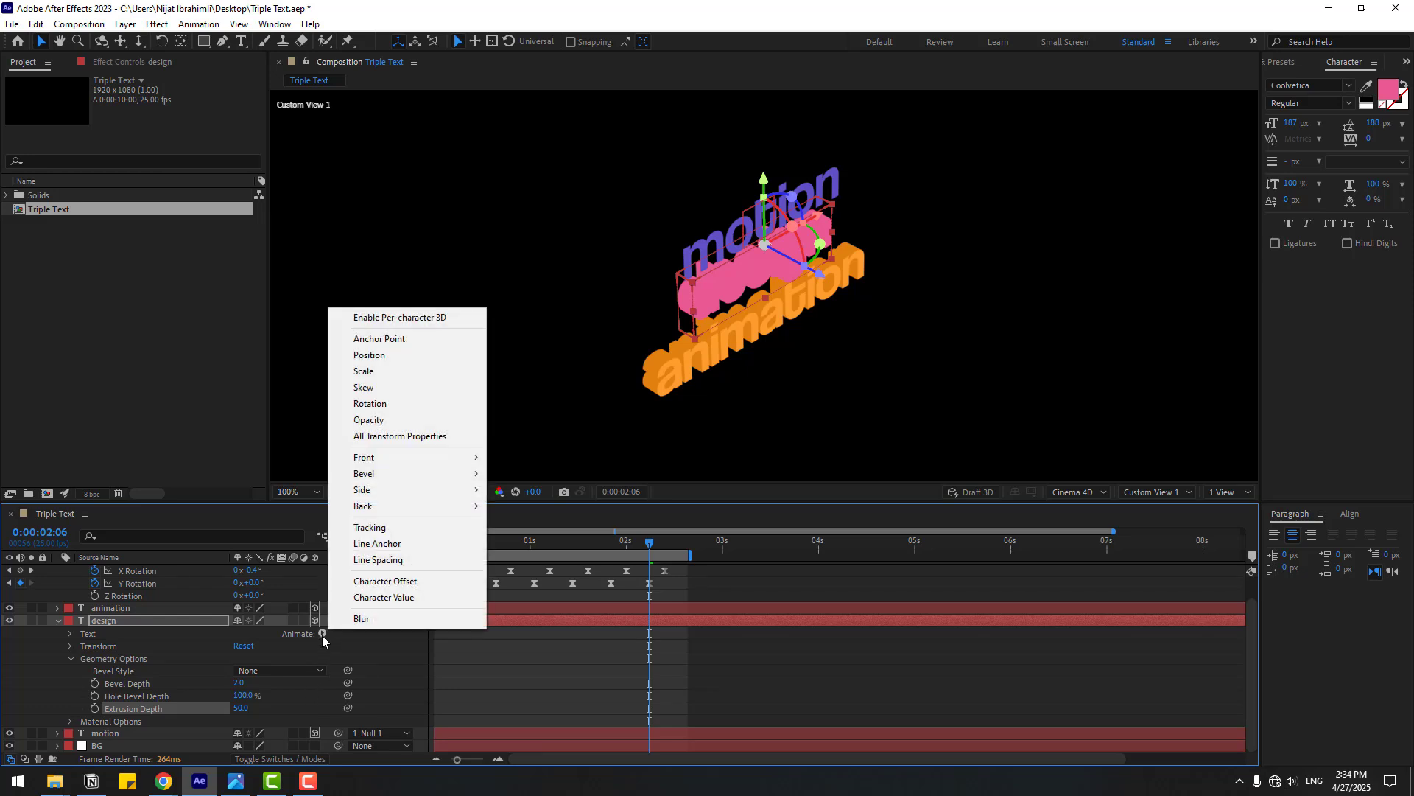
pyautogui.moveTo(467, 493)
pyautogui.moveTo(520, 490)
pyautogui.click(648, 490)
pyautogui.click(260, 708)
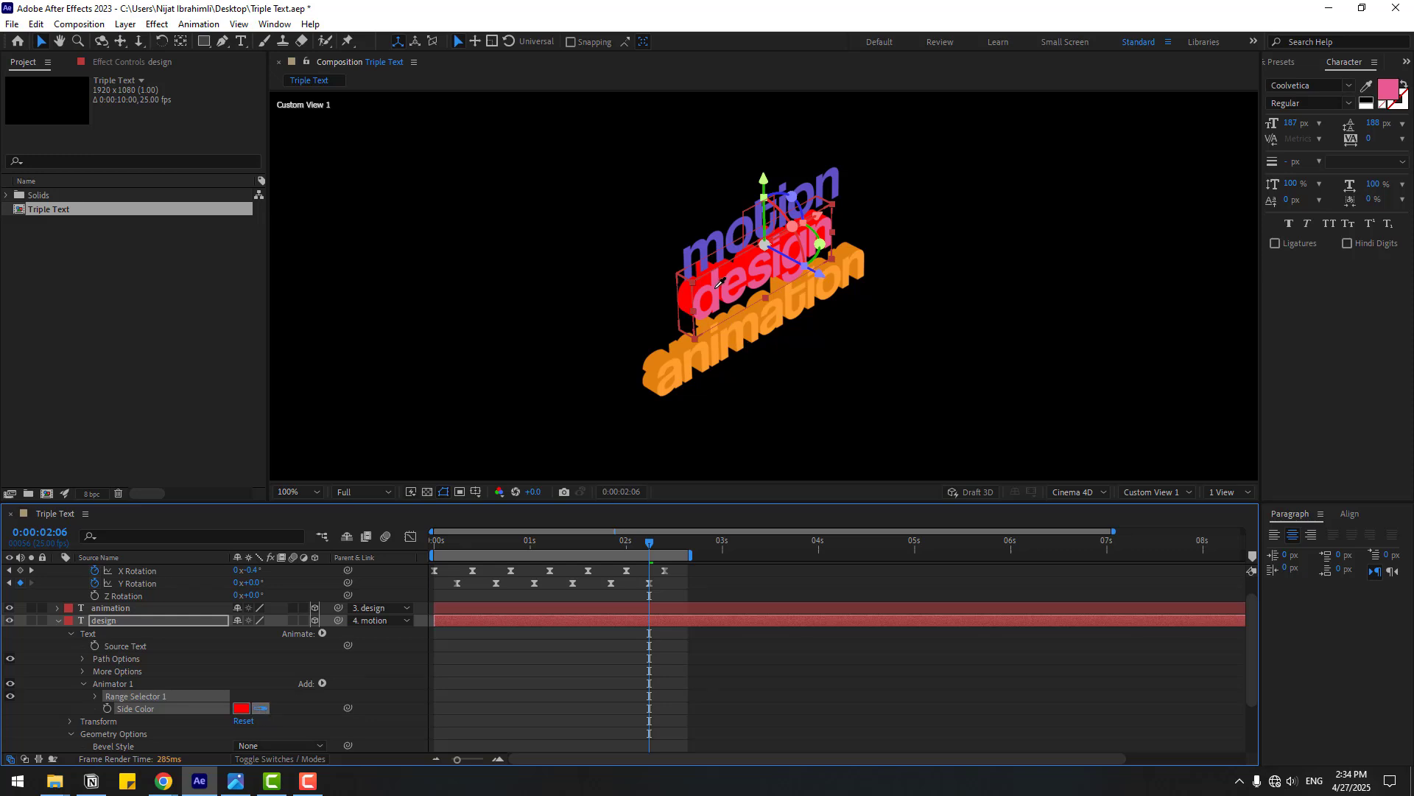
pyautogui.click(722, 287)
# Darken the design layer's Side Color to the deeper pink C93E74 and collapse the layer.
pyautogui.click(241, 708)
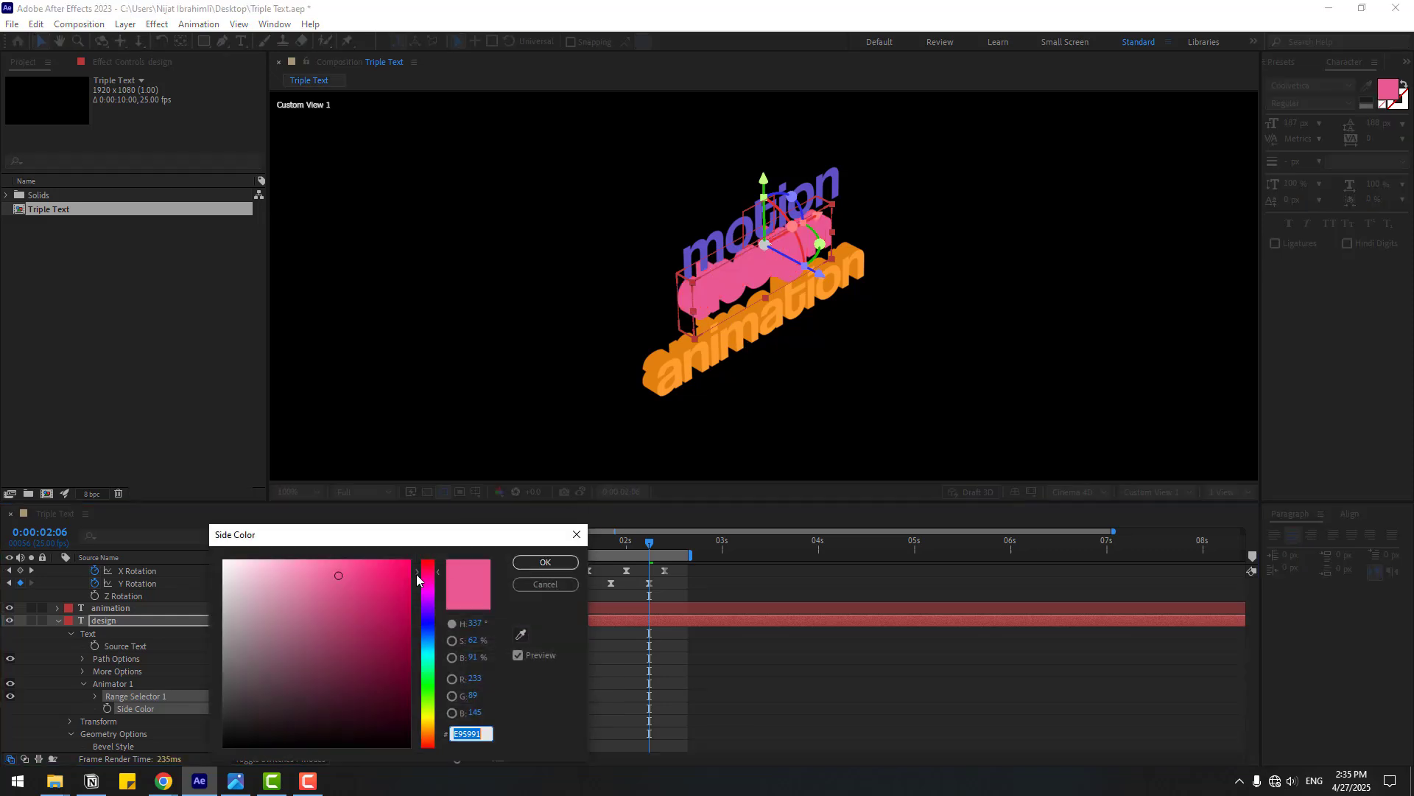
pyautogui.moveTo(336, 581); pyautogui.dragTo(352, 598)
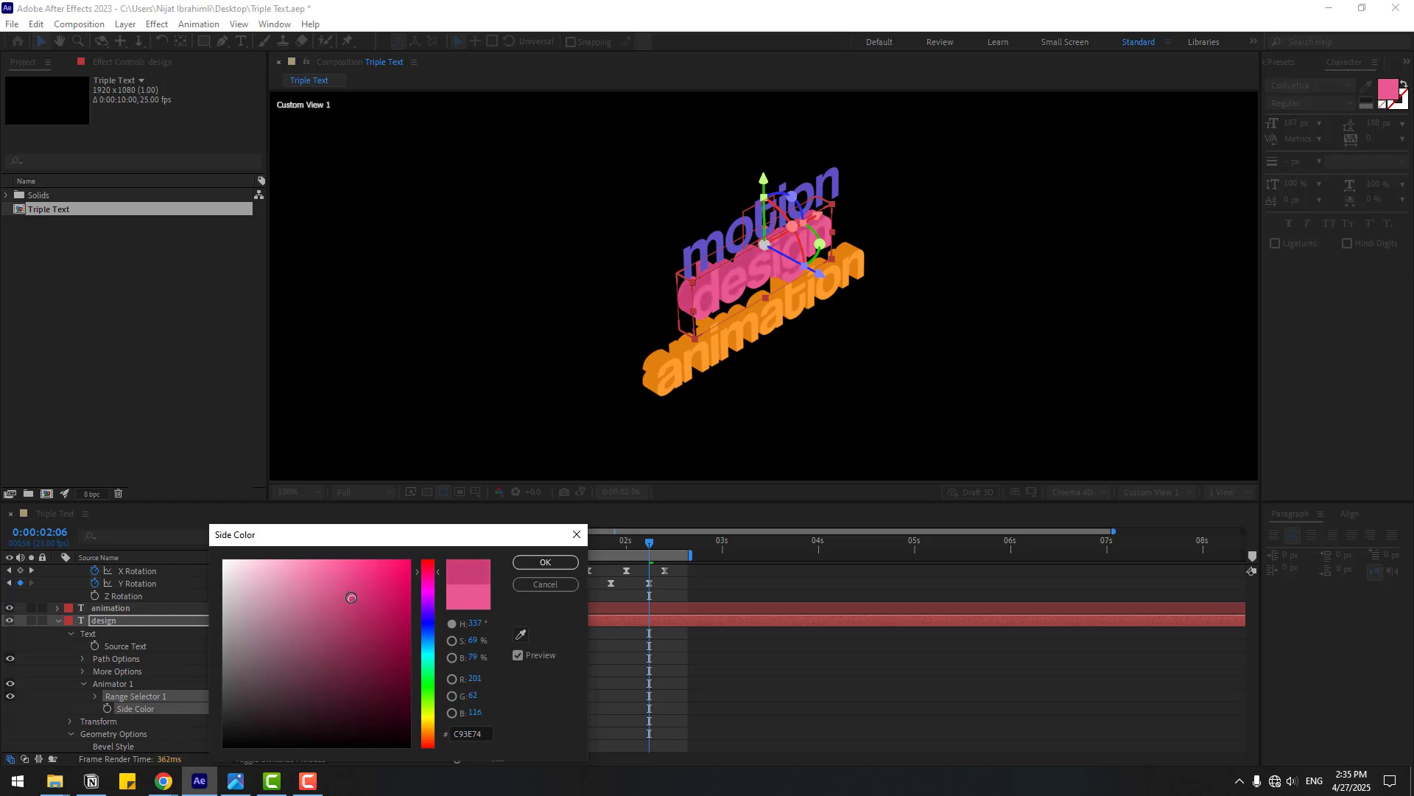
pyautogui.click(545, 562)
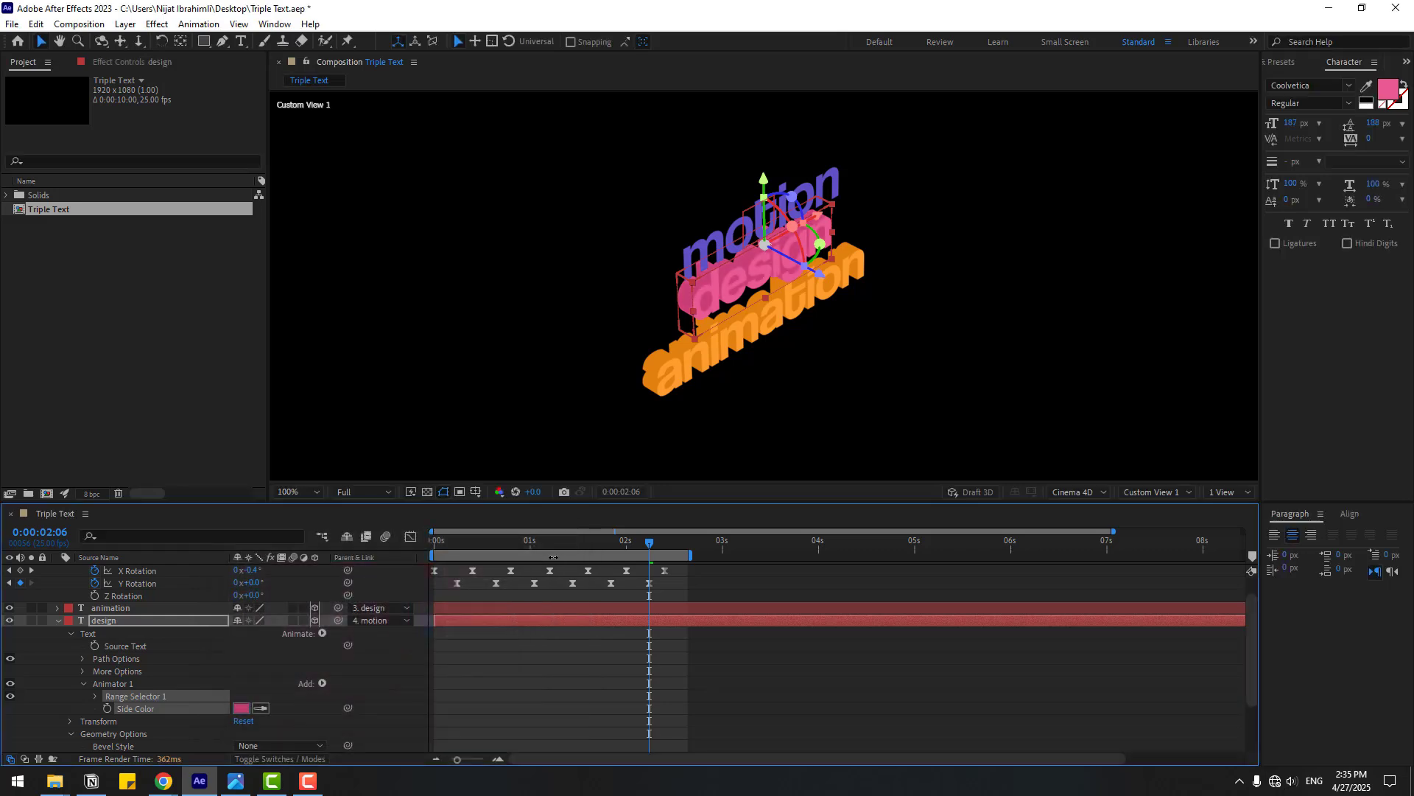
pyautogui.click(58, 621)
# Set the Extrusion Depth of the motion text layer to 50 in its Geometry Options.
pyautogui.click(102, 661)
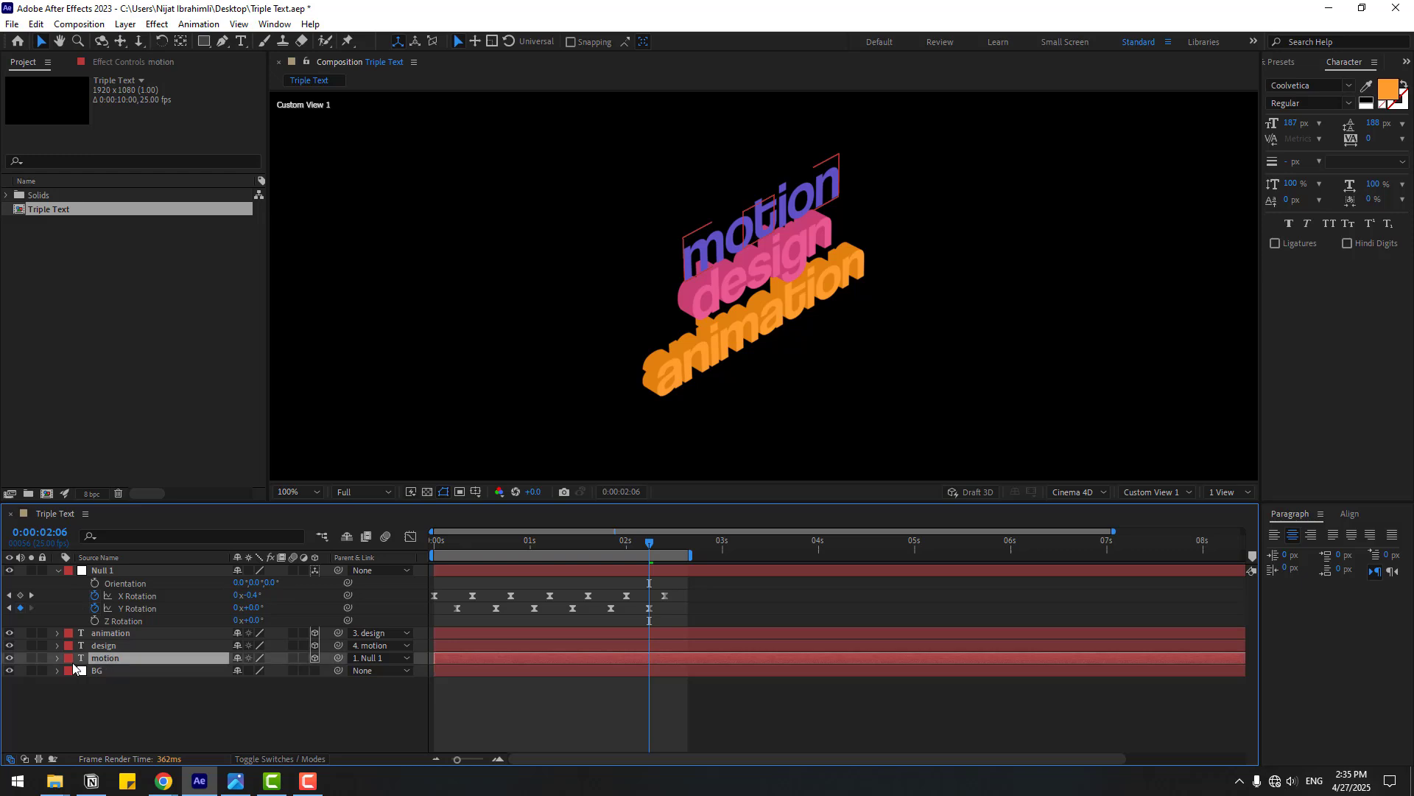
pyautogui.scroll(-3, 59, 648)
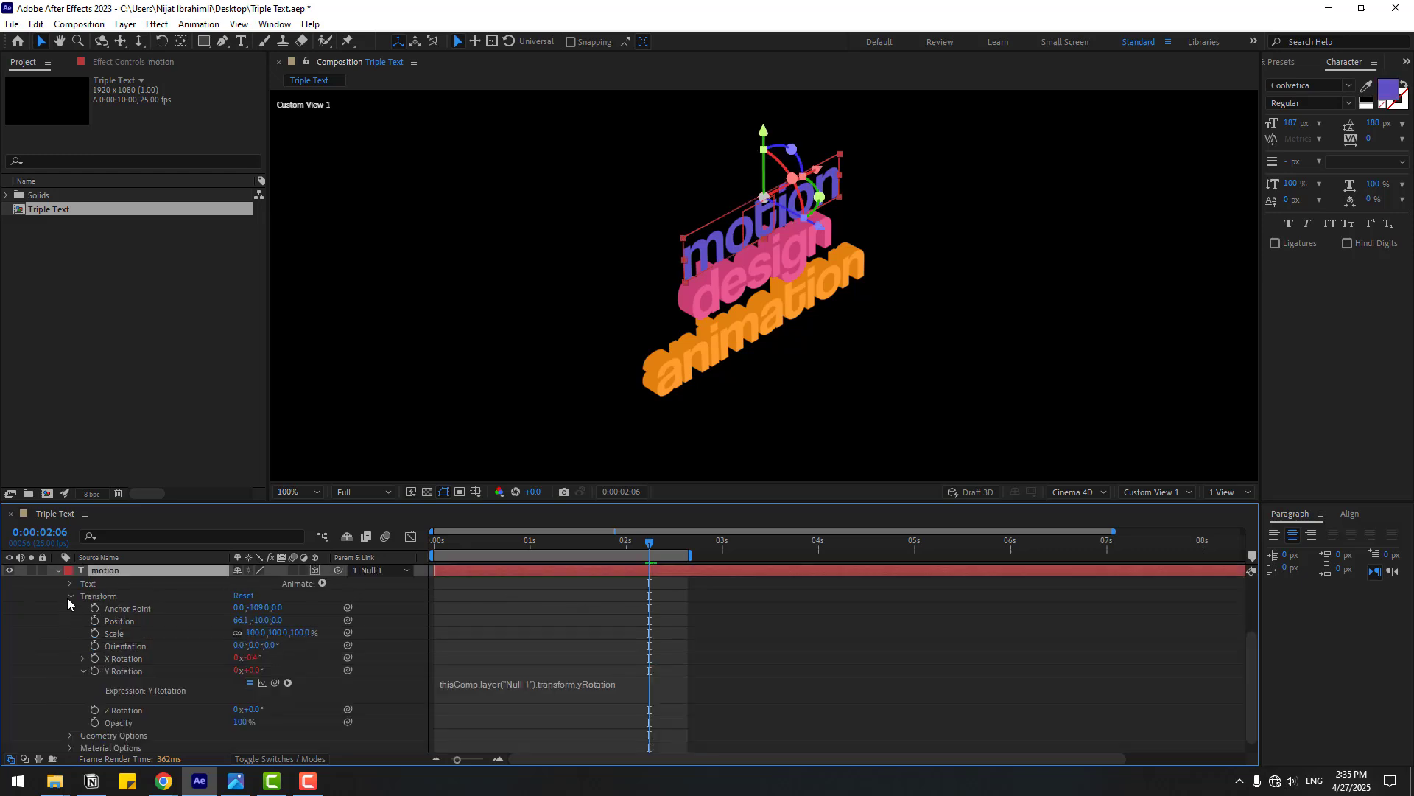
pyautogui.click(71, 596)
pyautogui.click(70, 696)
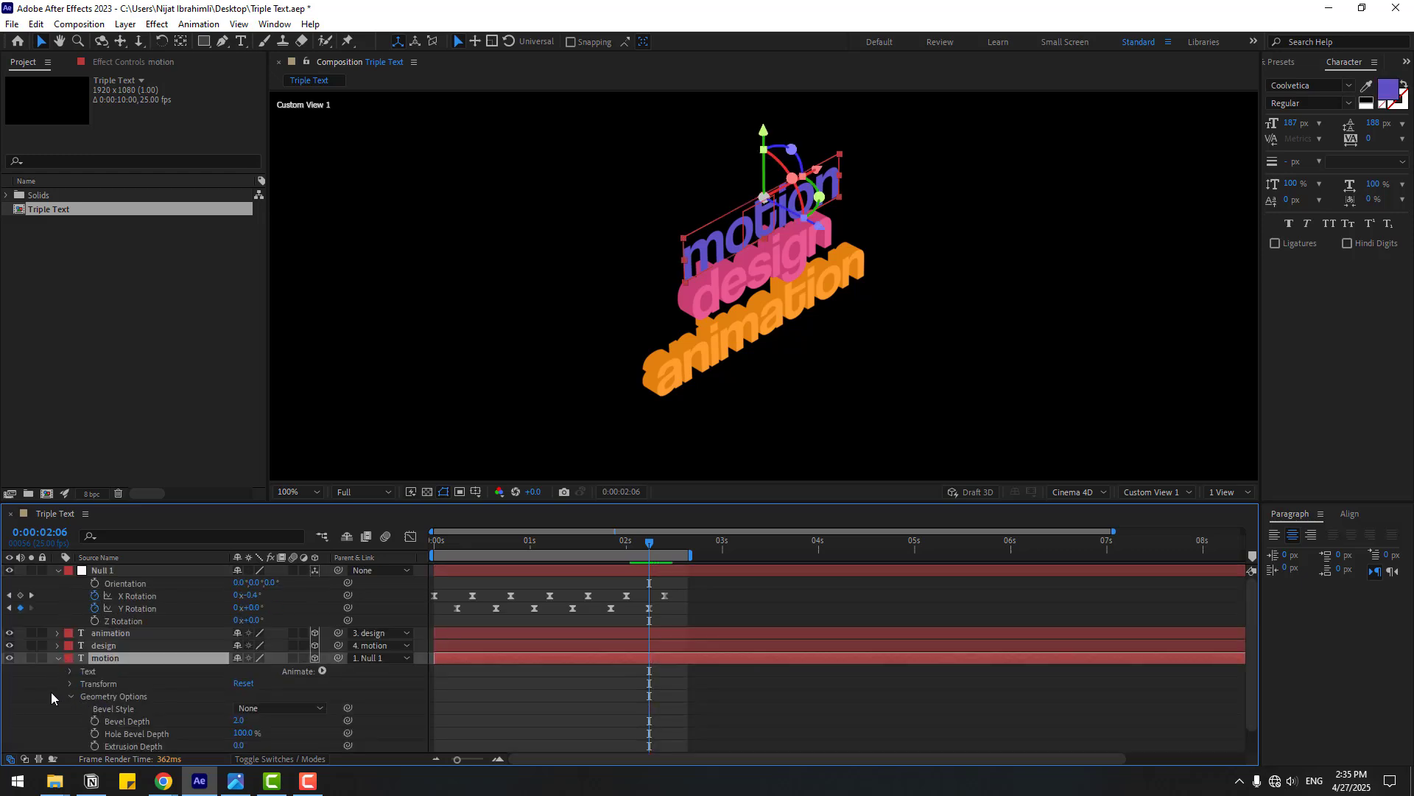
pyautogui.scroll(-1, 59, 703)
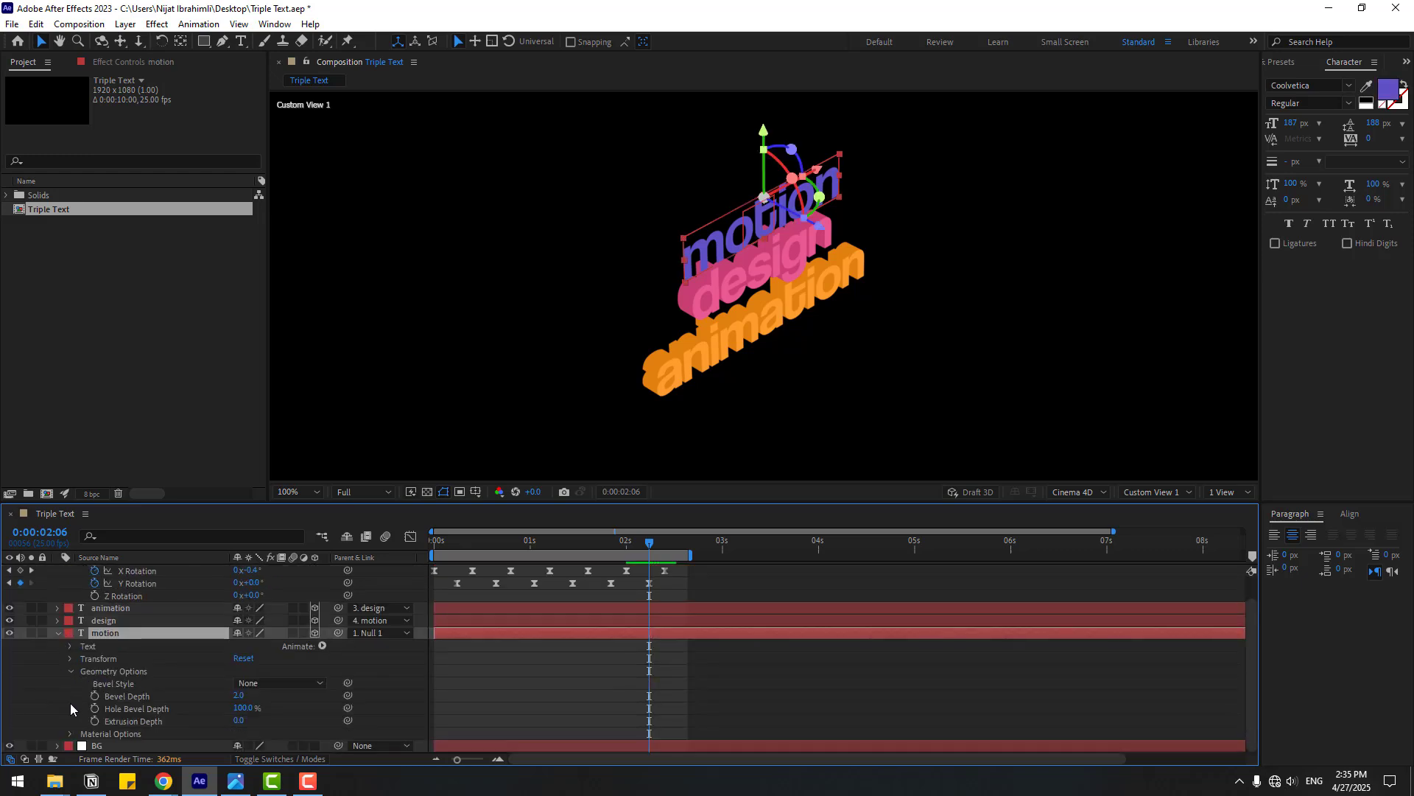
pyautogui.click(238, 721)
pyautogui.write('50')
pyautogui.press('Return')
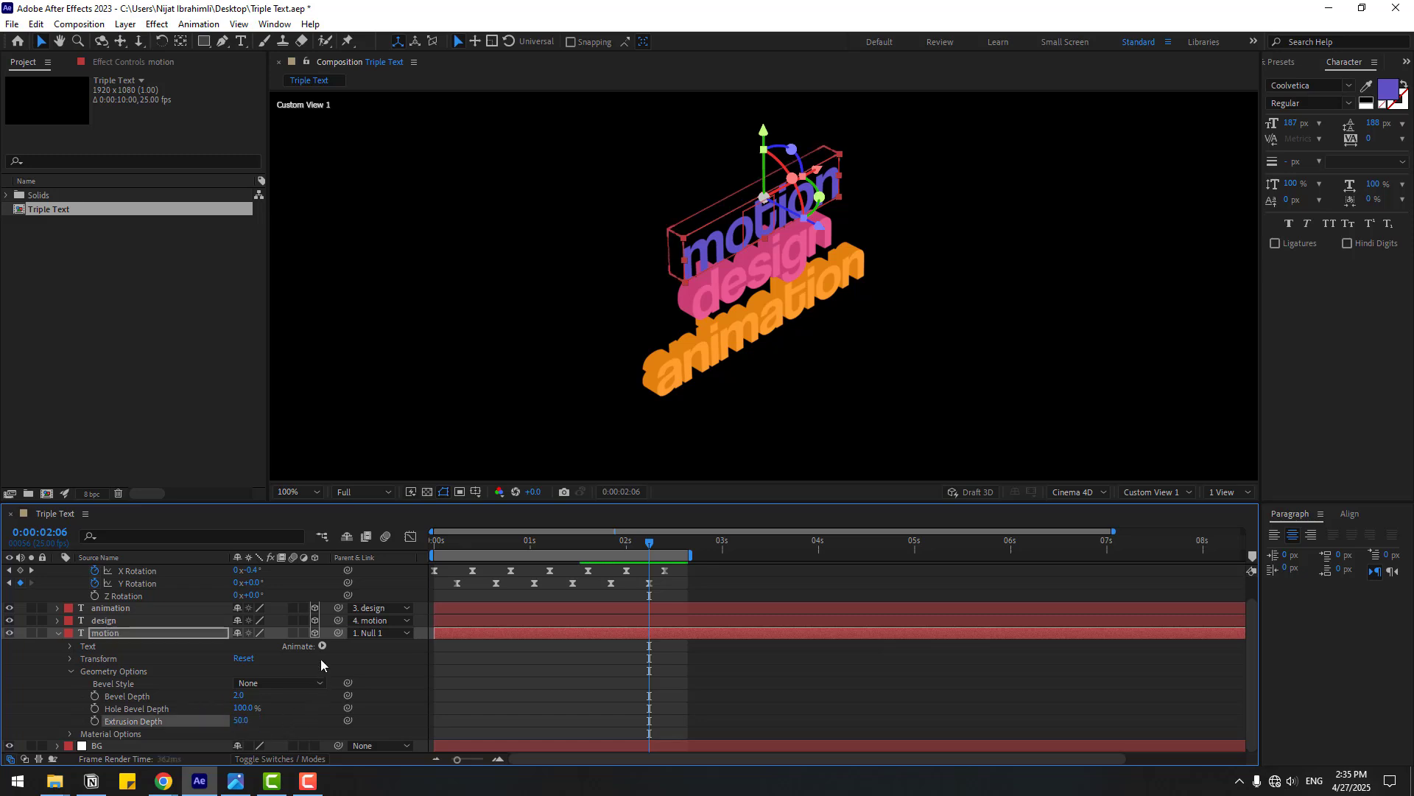
# Add a Side Color RGB animator to the motion text layer and sample the text's purple as its color.
pyautogui.click(323, 646)
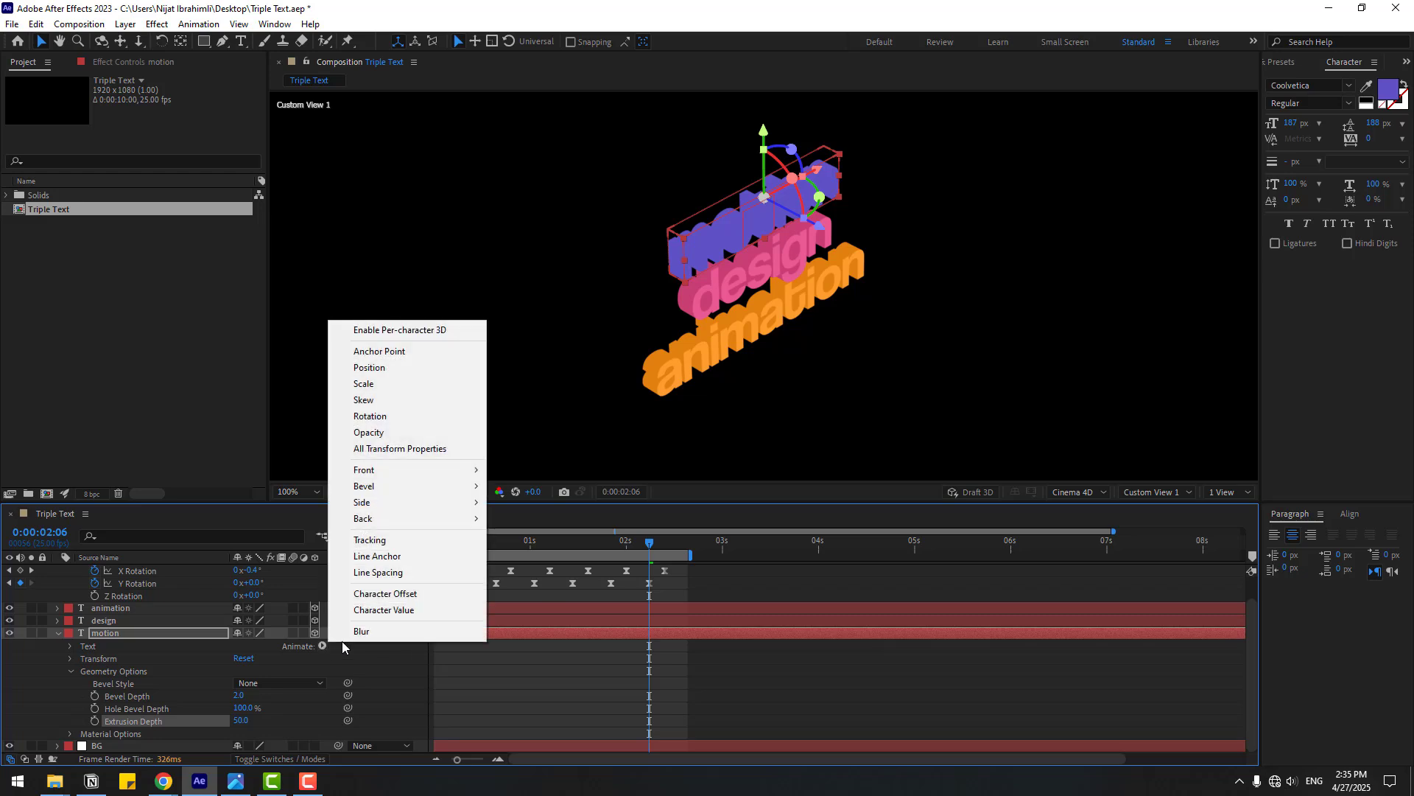
pyautogui.moveTo(467, 508)
pyautogui.moveTo(522, 518)
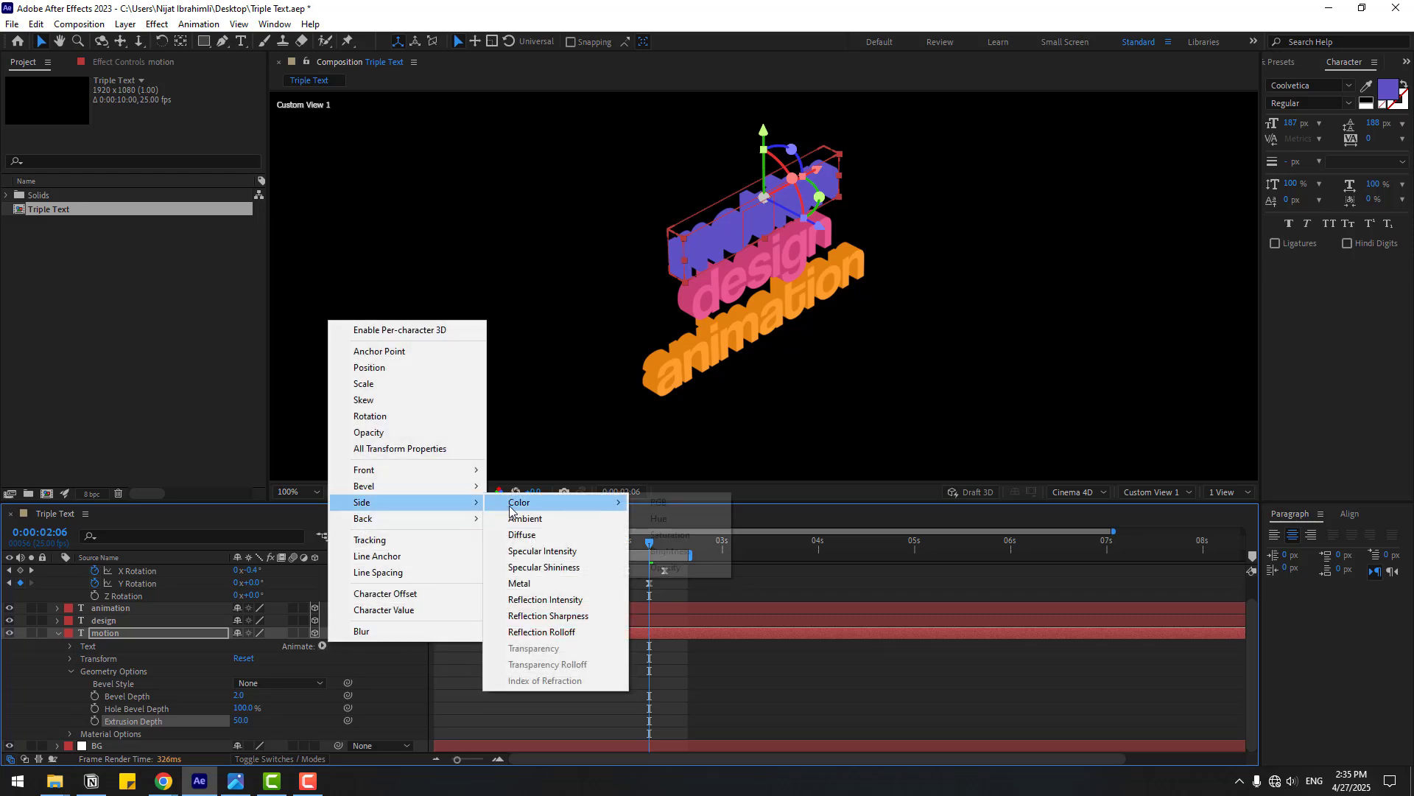
pyautogui.click(658, 503)
pyautogui.click(261, 720)
pyautogui.click(723, 235)
# Darken the motion layer's Side Color to the deeper purple 4C3EAF and preview the extruded text animation.
pyautogui.click(240, 720)
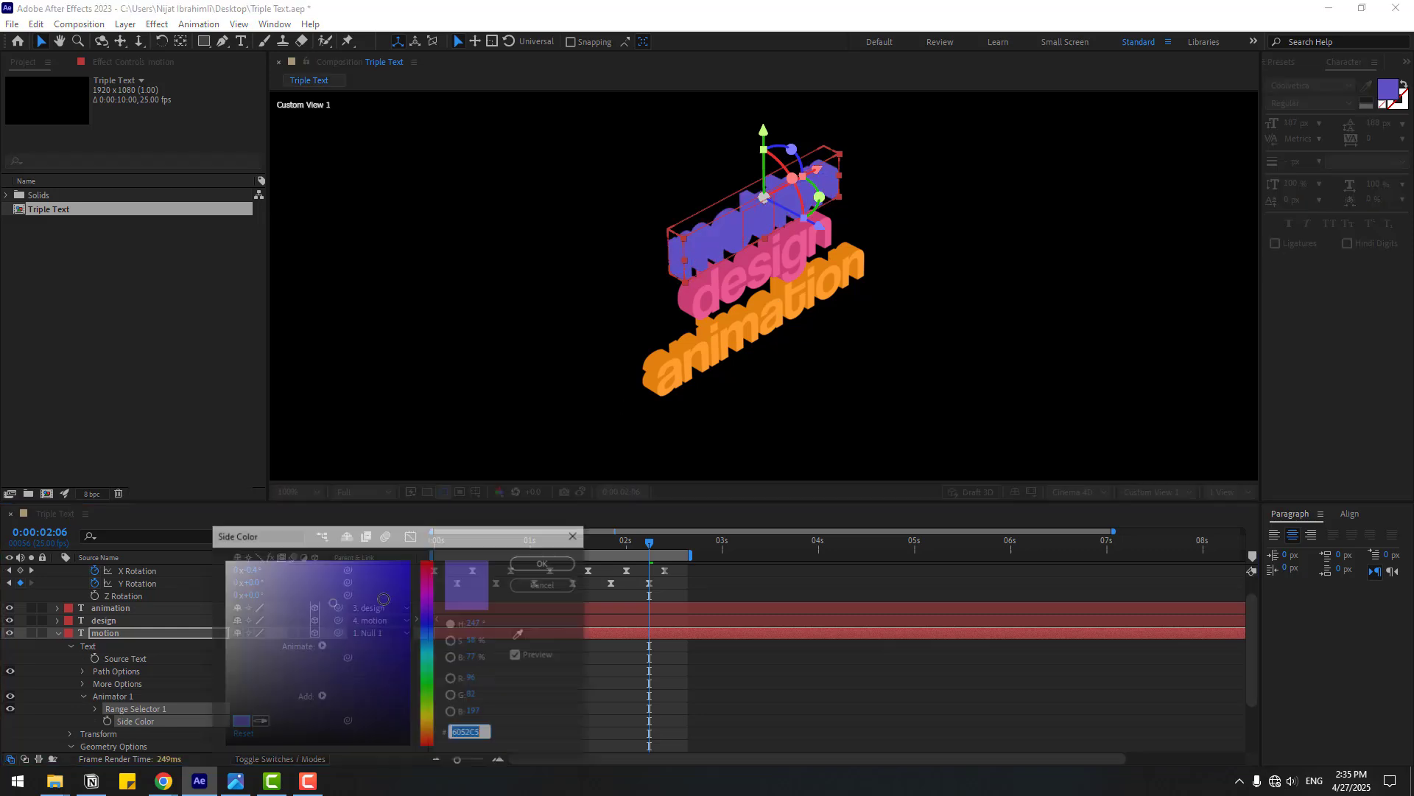
pyautogui.moveTo(339, 612); pyautogui.dragTo(344, 618)
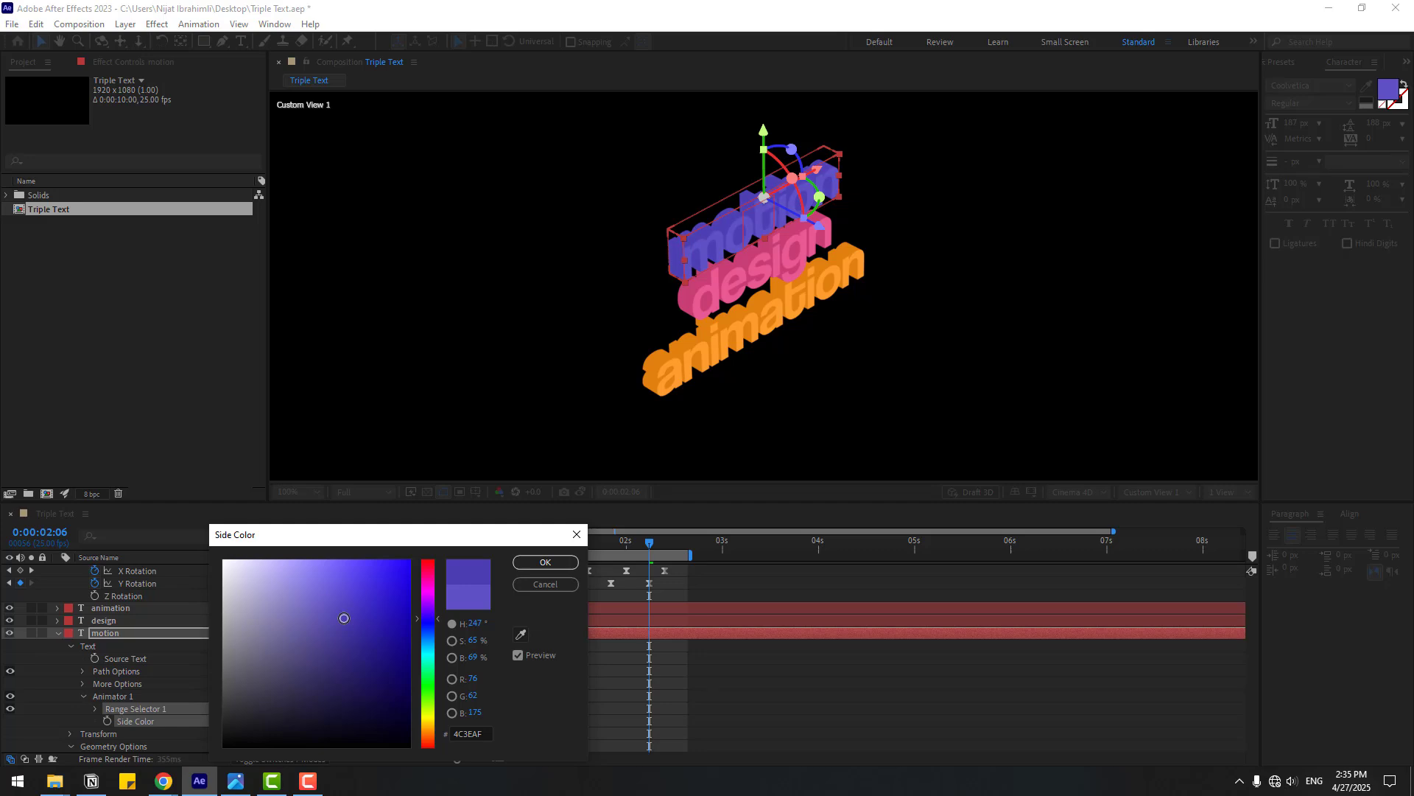
pyautogui.click(544, 562)
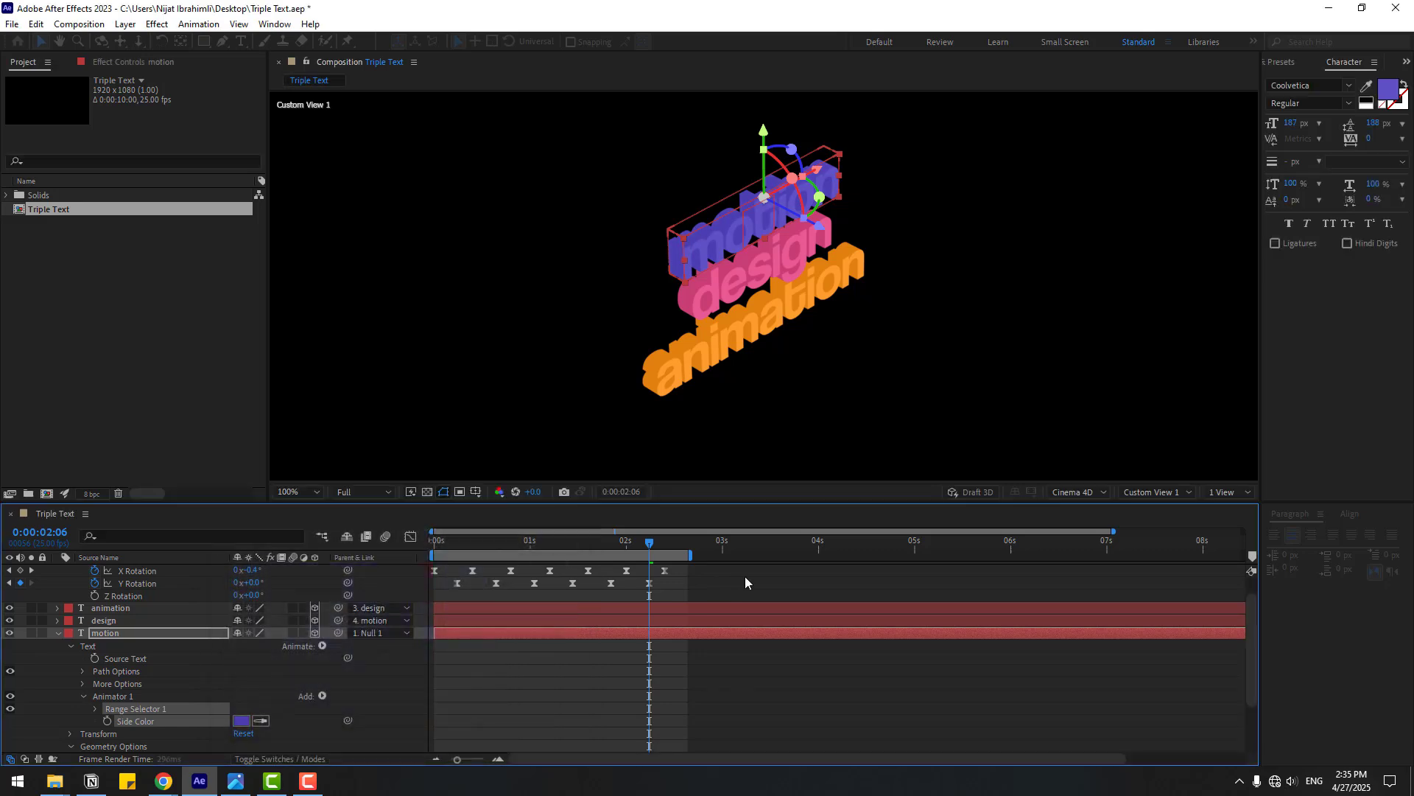
pyautogui.click(745, 576)
pyautogui.press('space')
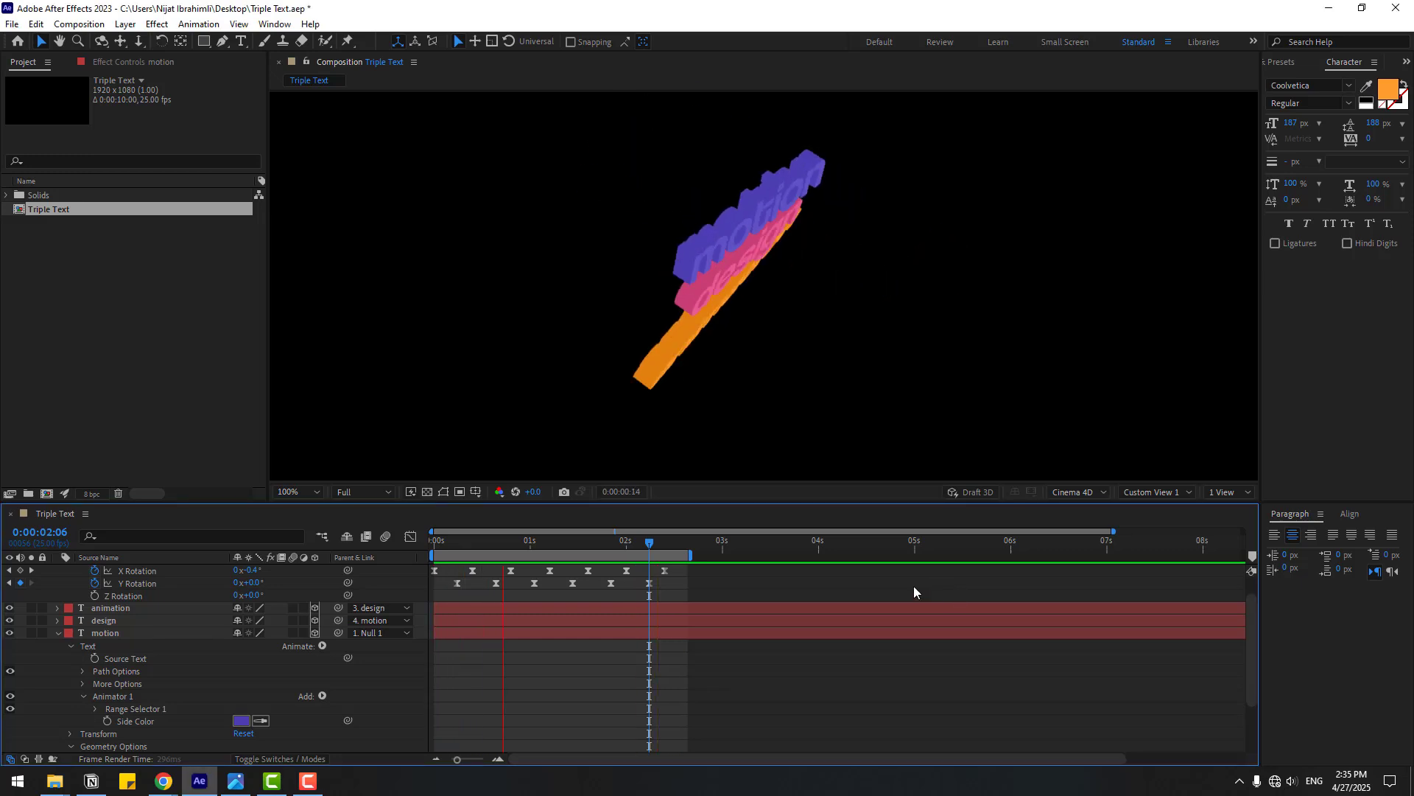
# Switch the composition's 3D view from Custom View 1 to Active Camera (Default) and collapse the motion and Null 1 layers.
pyautogui.click(656, 543)
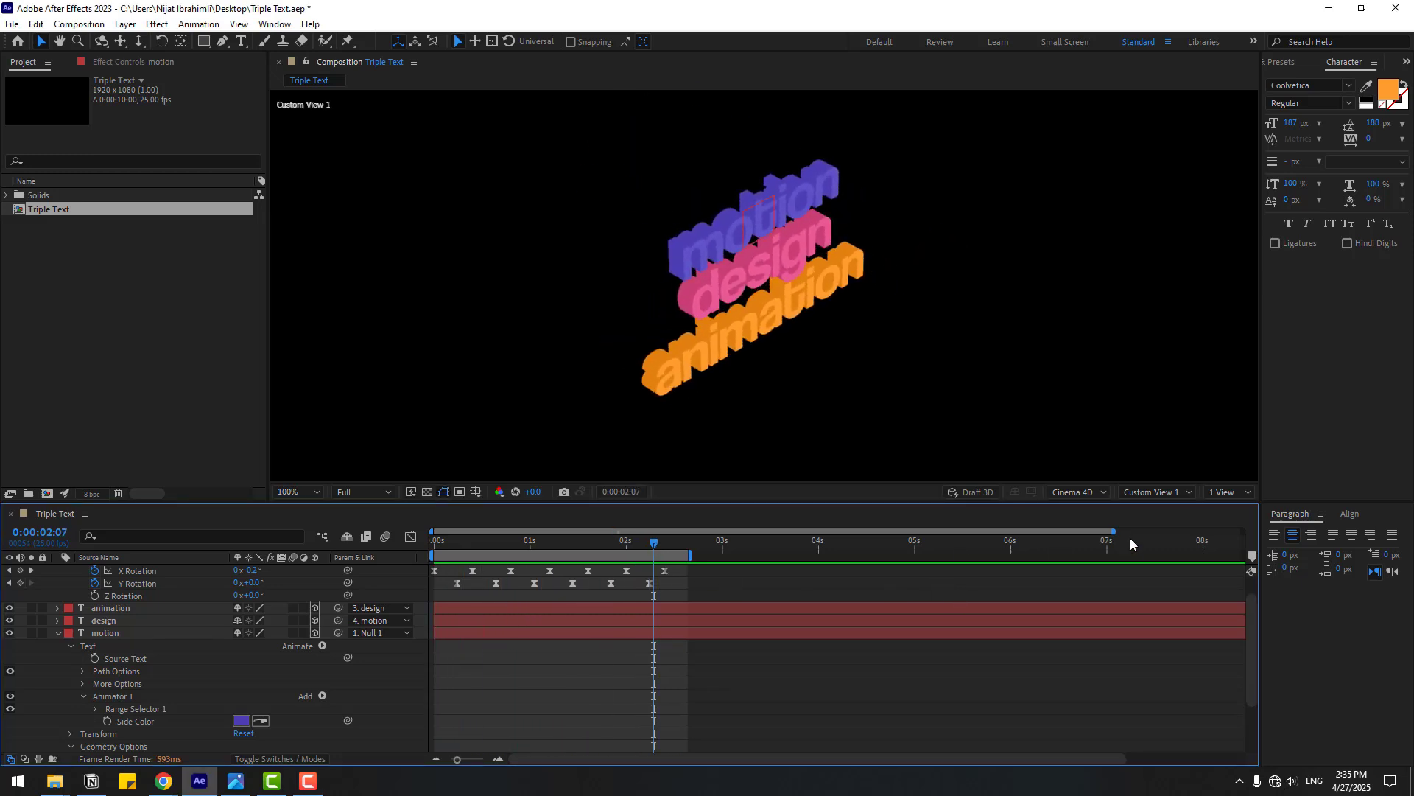
pyautogui.click(1161, 493)
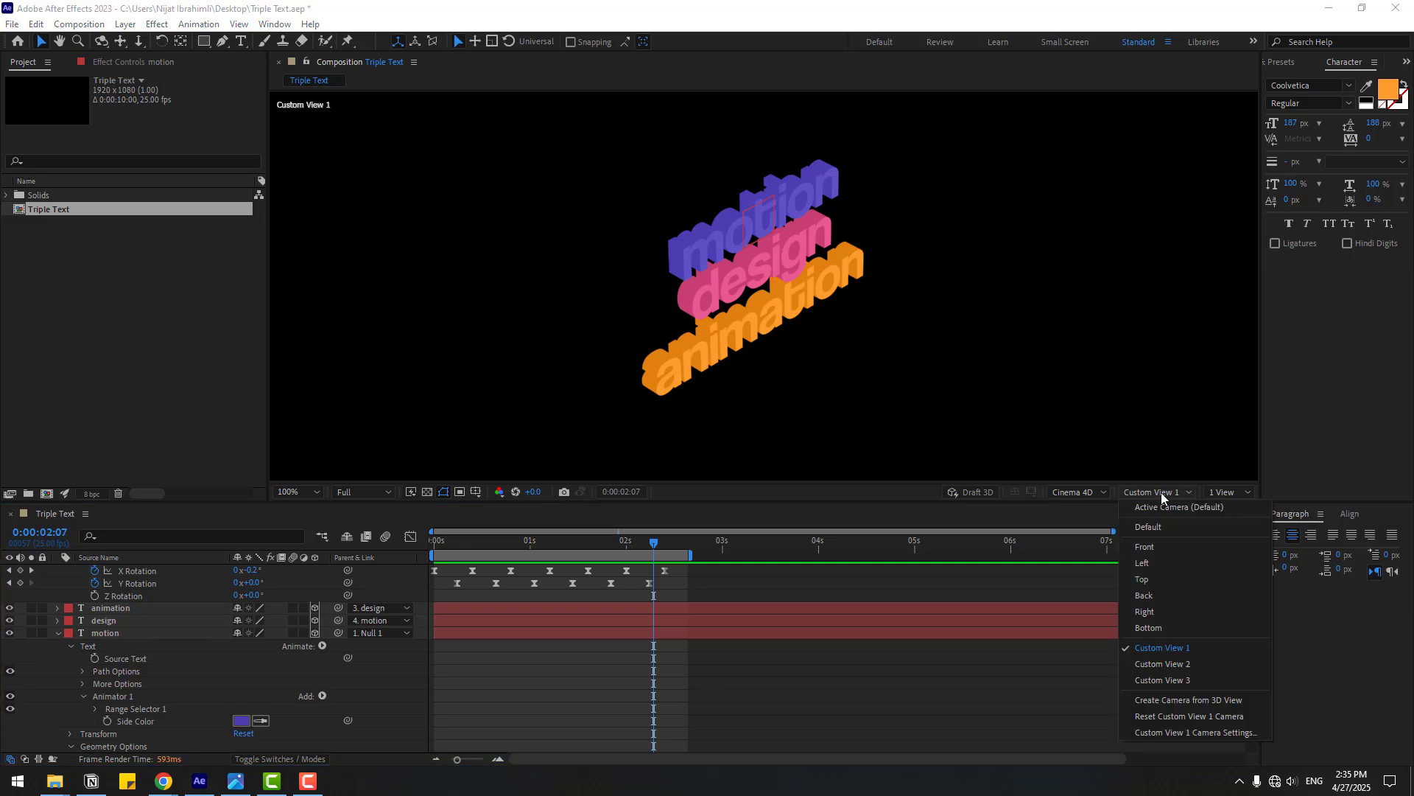
pyautogui.click(1177, 507)
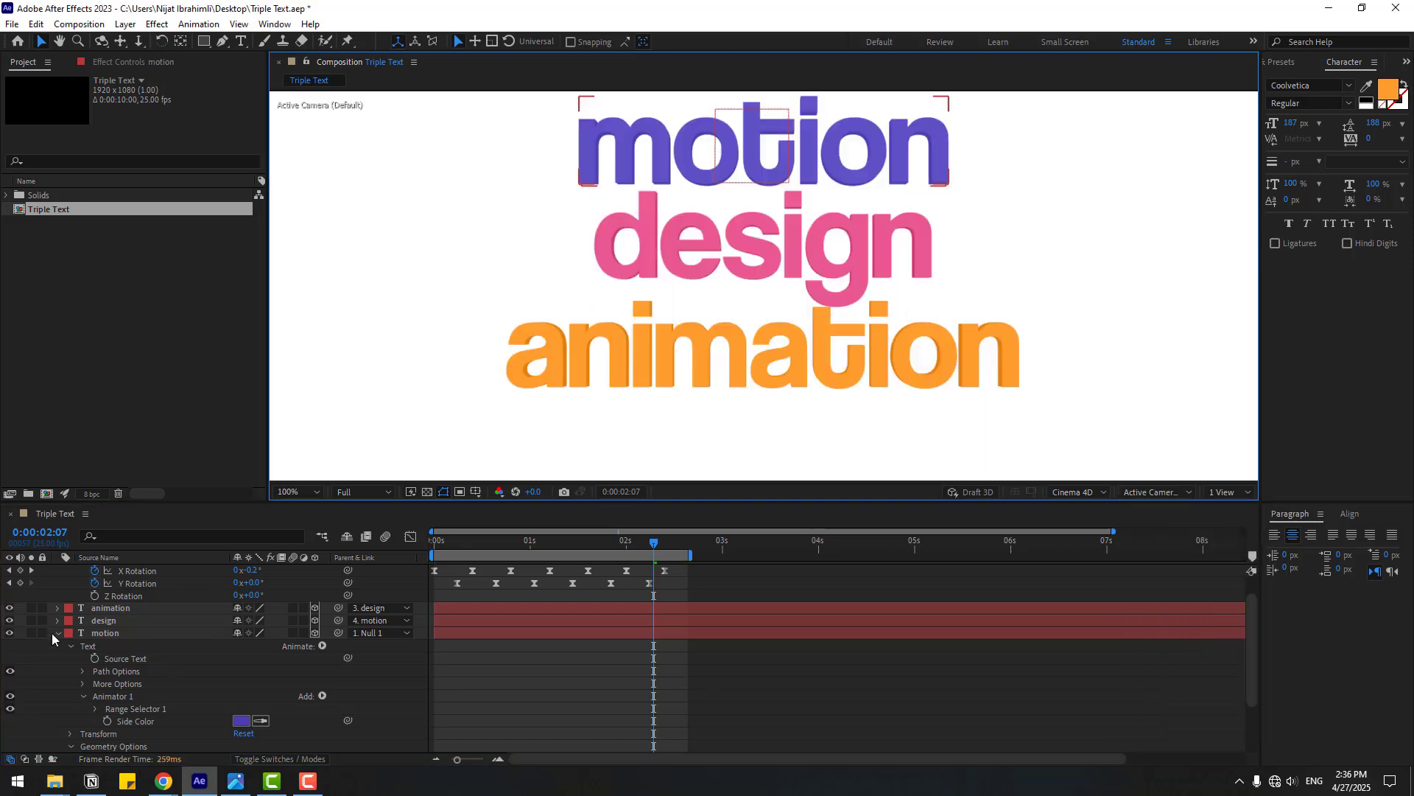
pyautogui.click(58, 633)
pyautogui.click(56, 571)
pyautogui.click(661, 373)
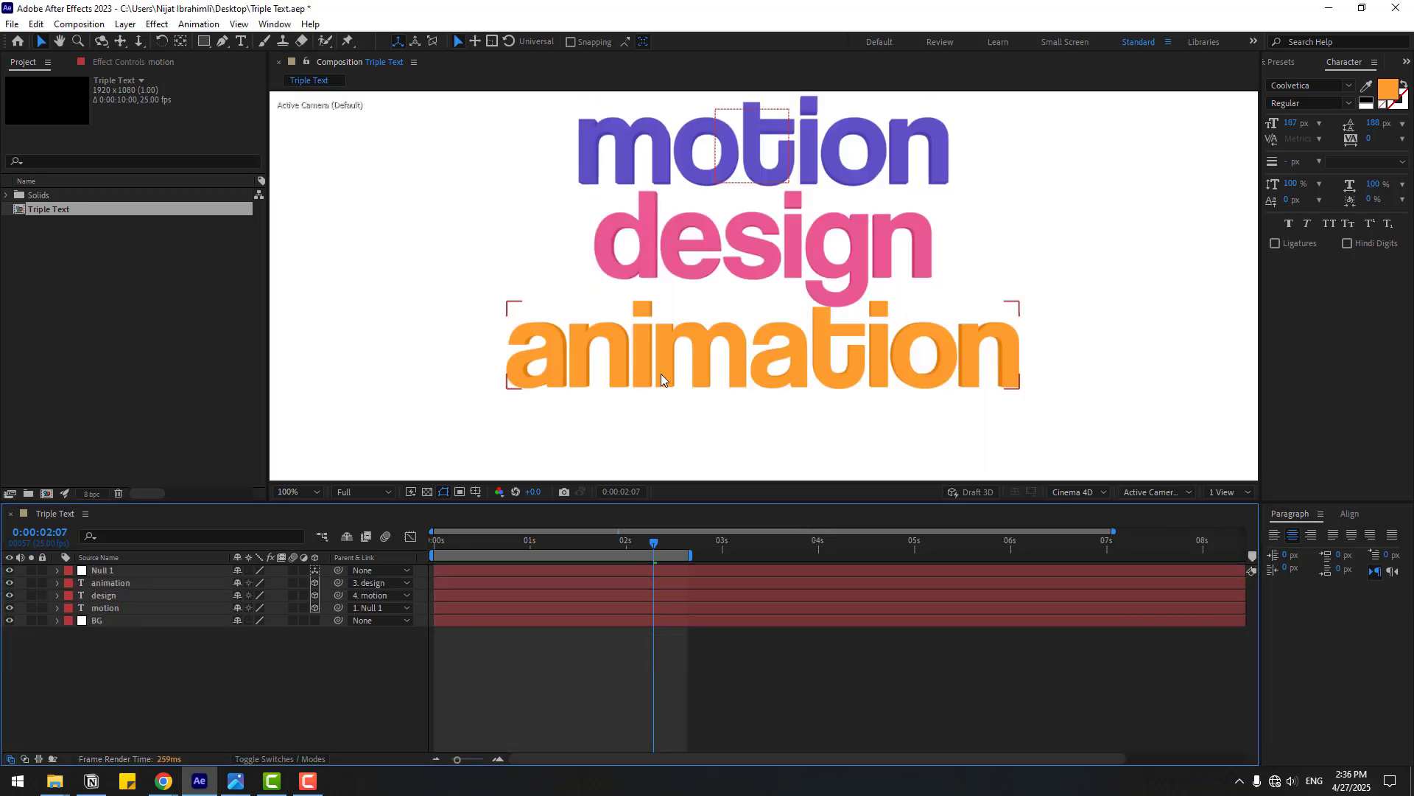
# Apply All Caps to the motion, design and animation text layers together.
pyautogui.click(104, 608)
pyautogui.keyDown('ctrl'); pyautogui.click(104, 598); pyautogui.keyUp('ctrl')
pyautogui.keyDown('ctrl'); pyautogui.click(109, 582); pyautogui.keyUp('ctrl')
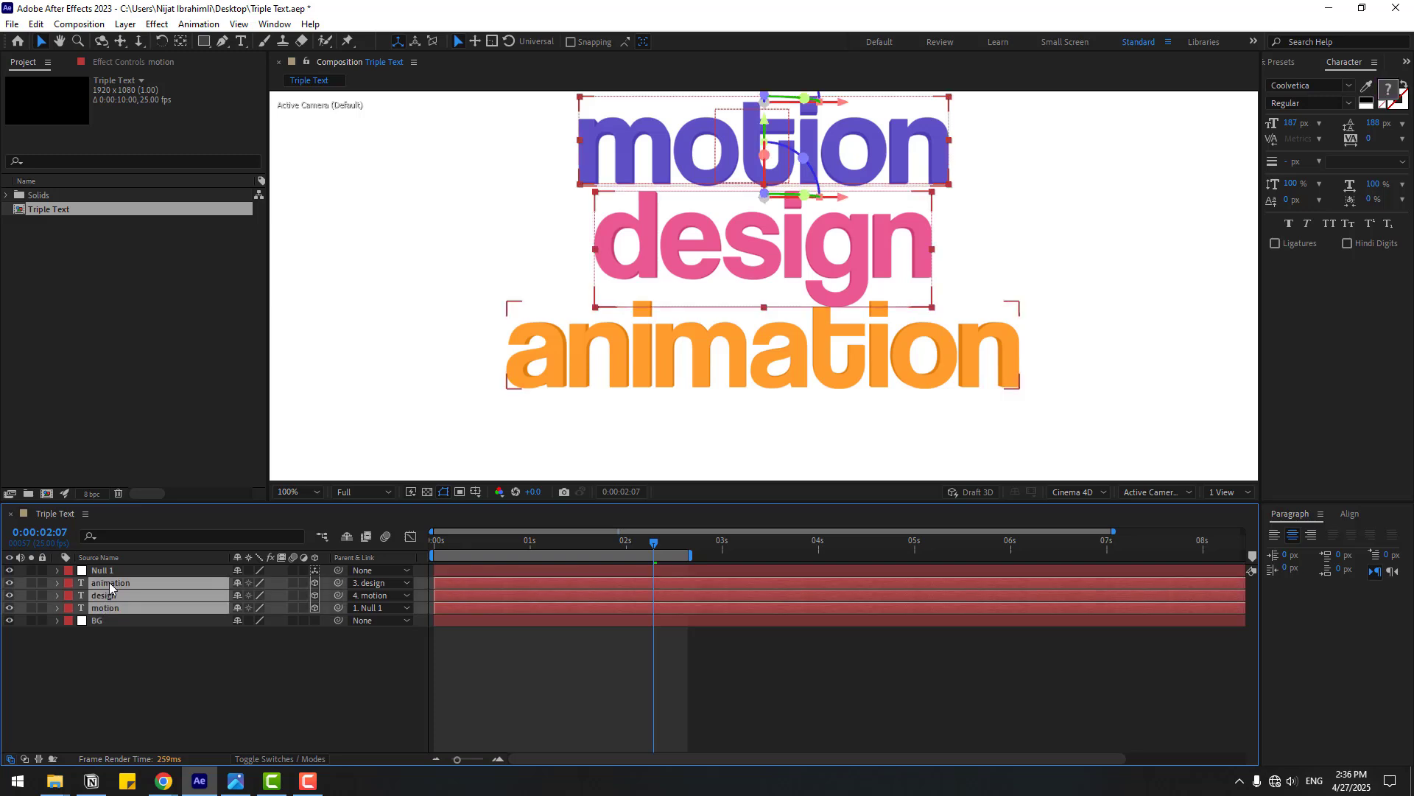
pyautogui.click(1332, 222)
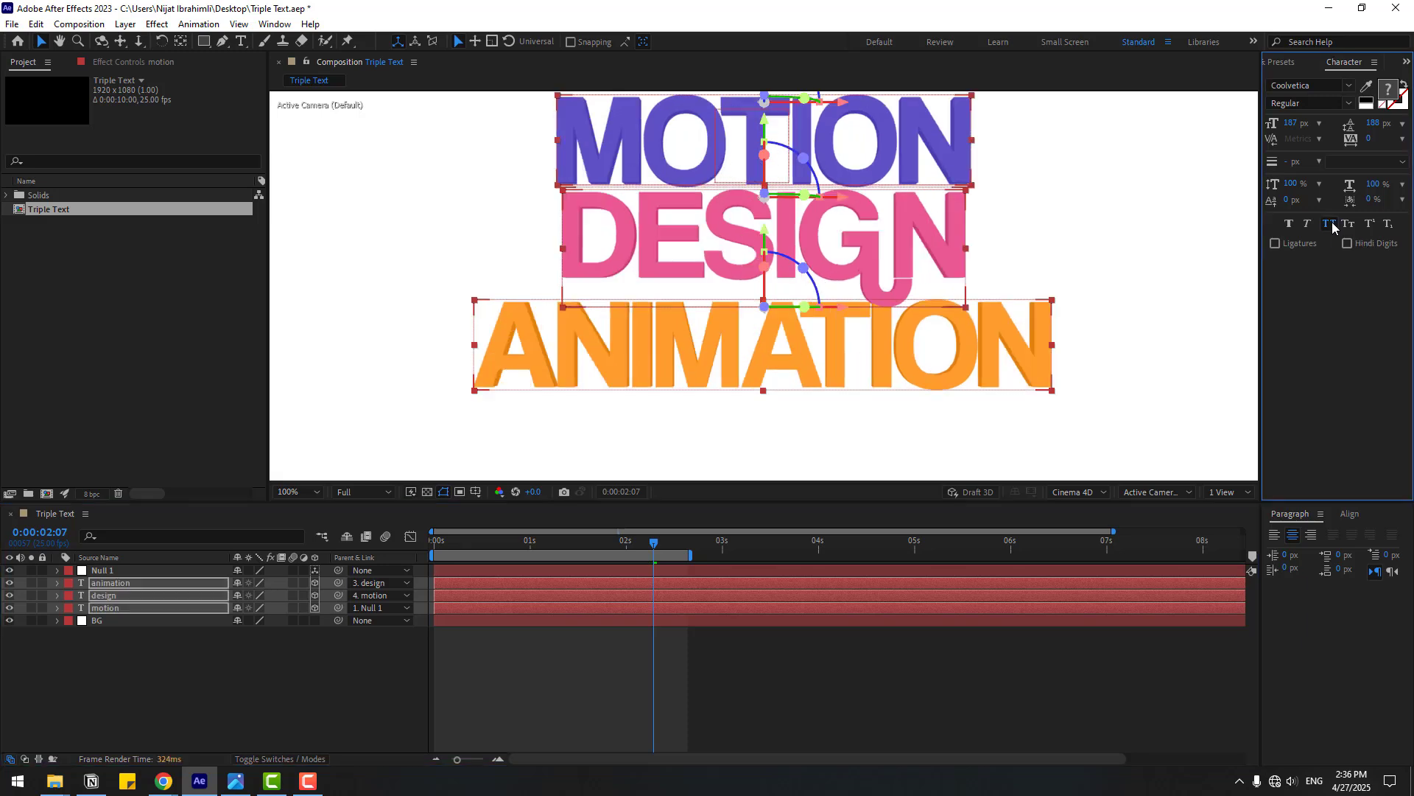
pyautogui.click(280, 632)
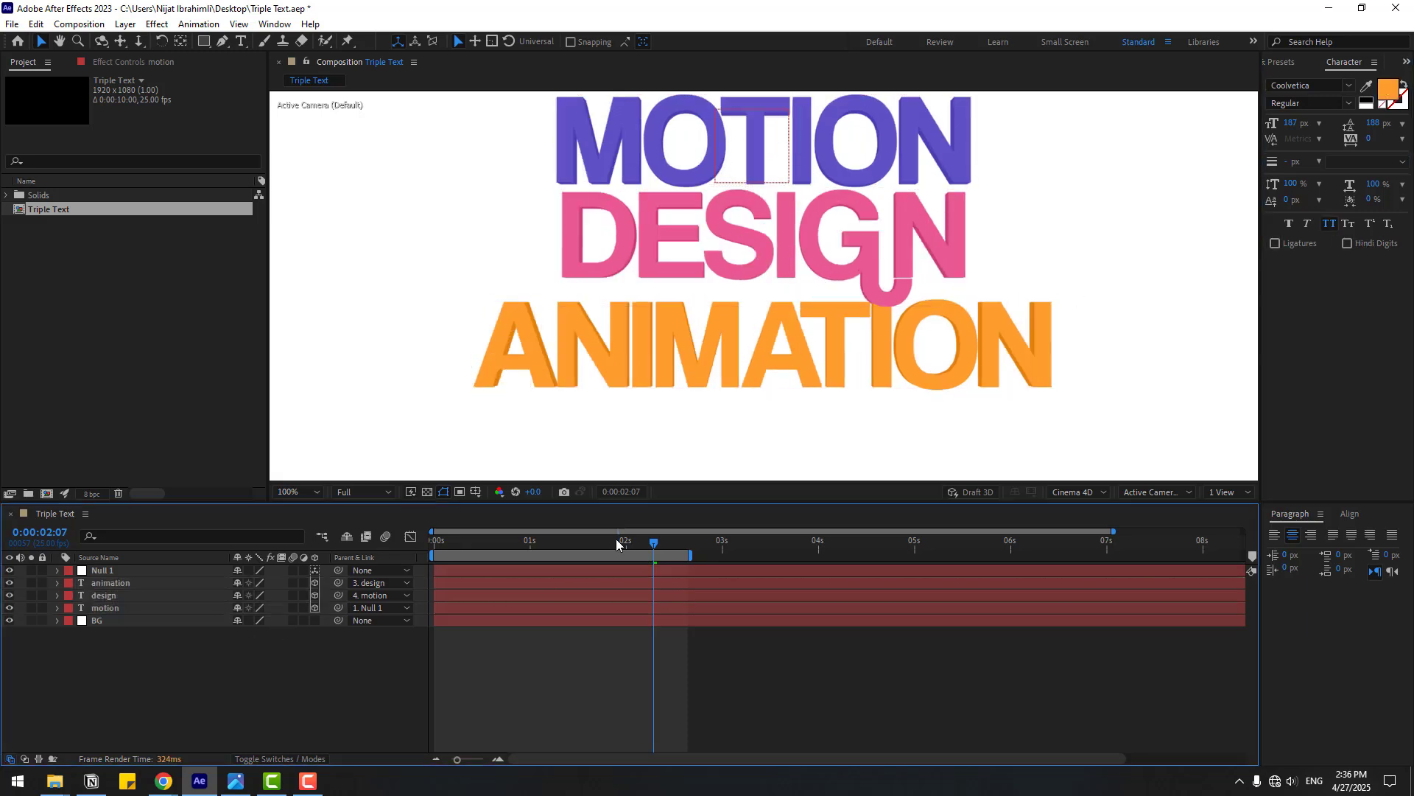
# Lower the composition preview resolution to Quarter, fit the whole frame in view at 50% and preview the animation.
pyautogui.click(384, 492)
pyautogui.click(361, 576)
pyautogui.moveTo(439, 543); pyautogui.dragTo(580, 538)
pyautogui.press(',')
pyautogui.press(',')
pyautogui.click(891, 595)
pyautogui.press('space')
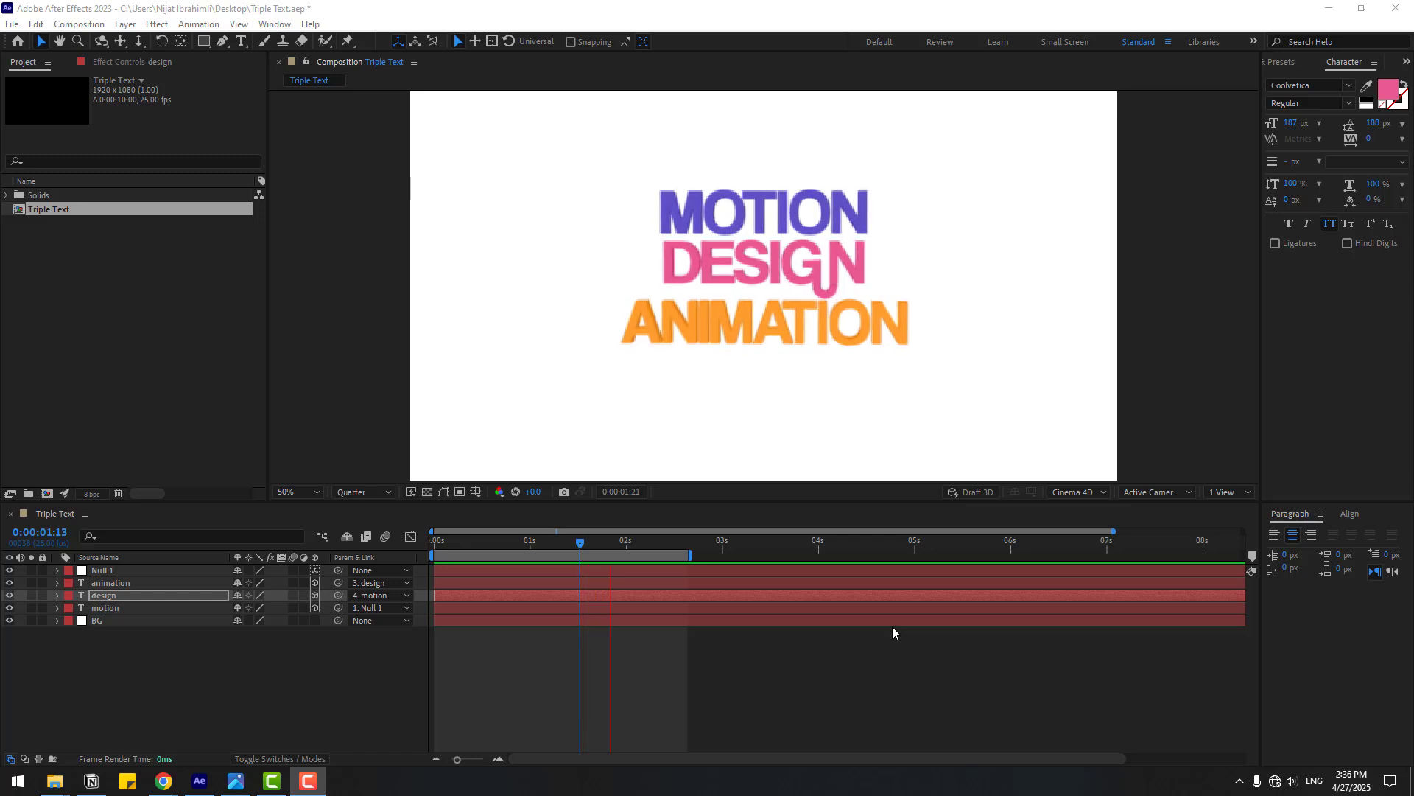
pyautogui.click(633, 542)
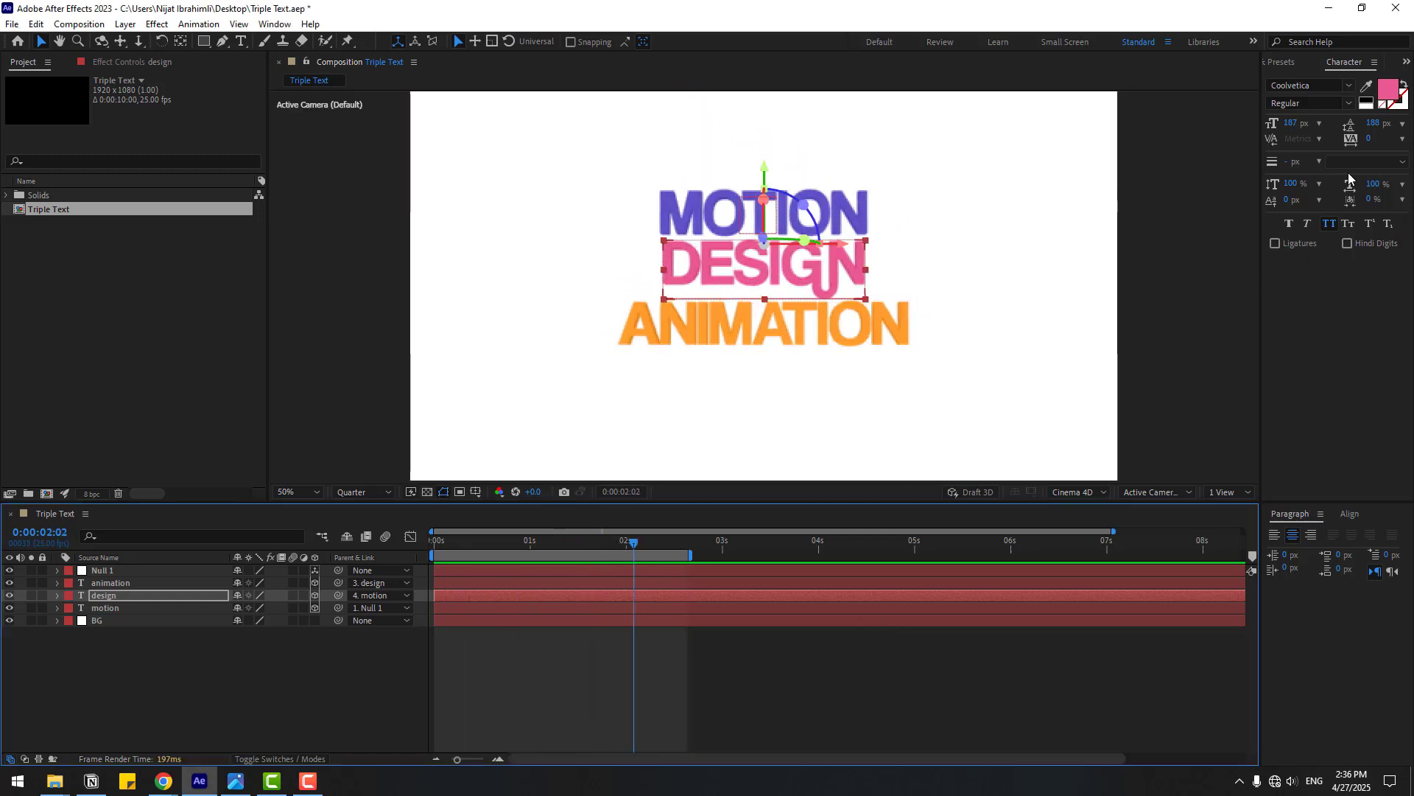
# Change the font of the motion text layer to DISCIPLINA PERSONAL USE.
pyautogui.click(1351, 86)
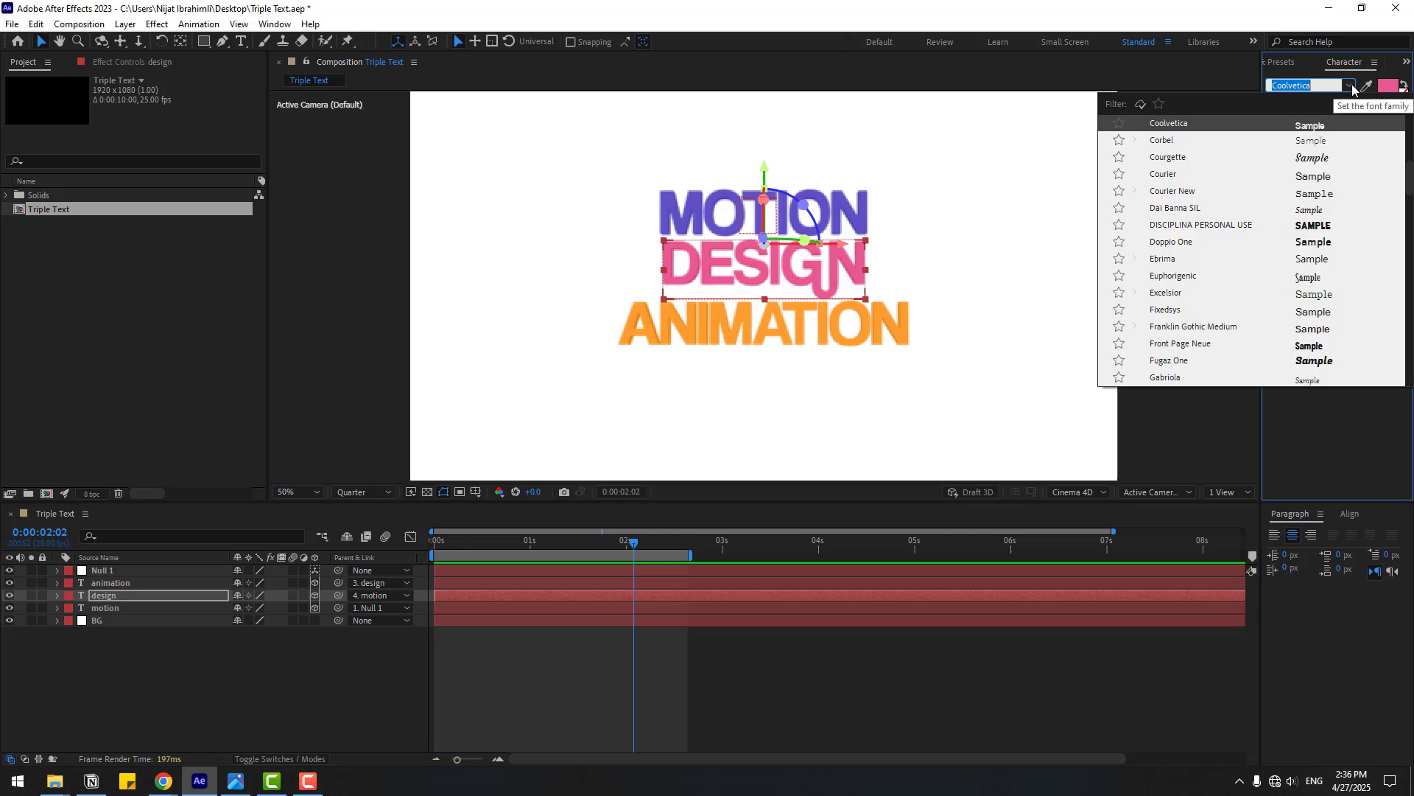
pyautogui.click(102, 620)
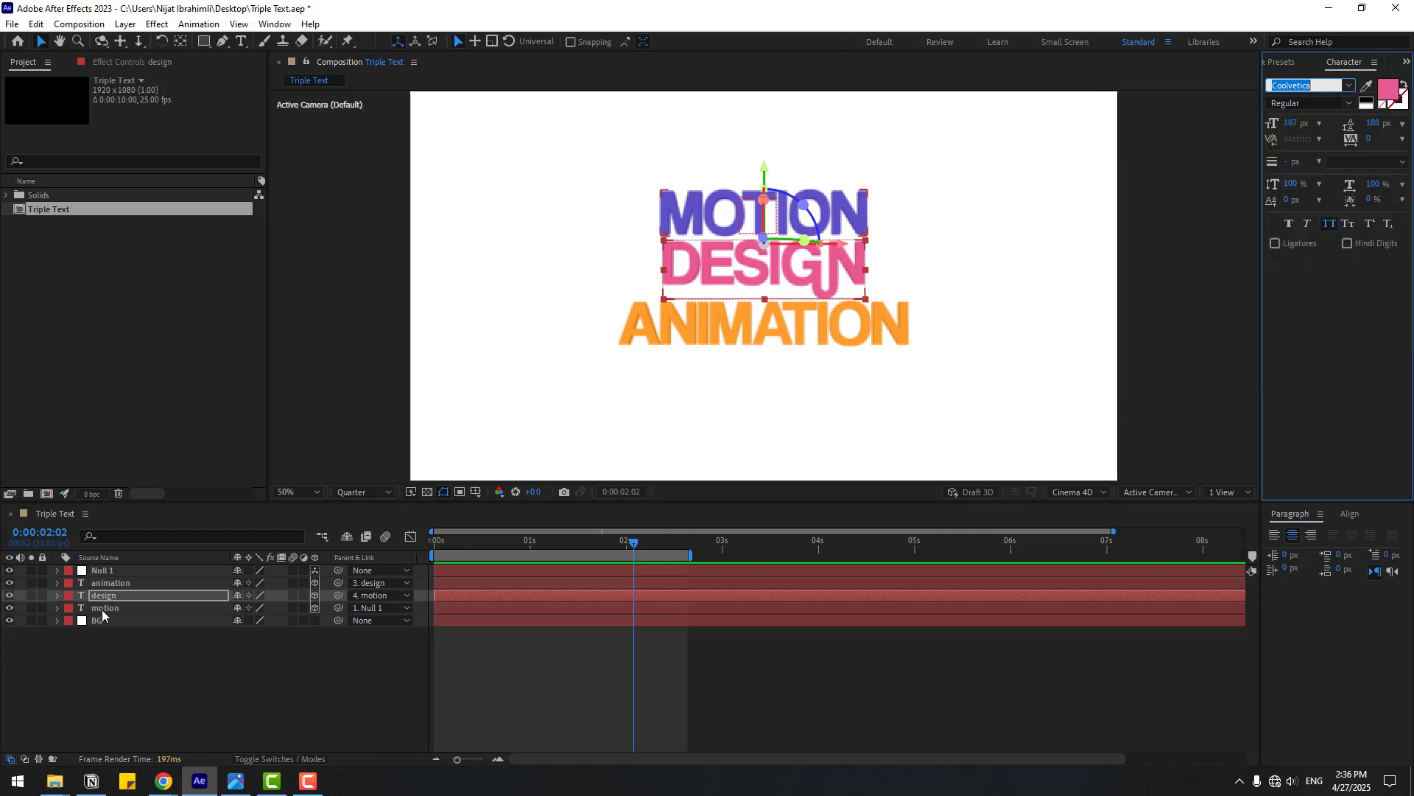
pyautogui.click(105, 608)
pyautogui.click(1350, 86)
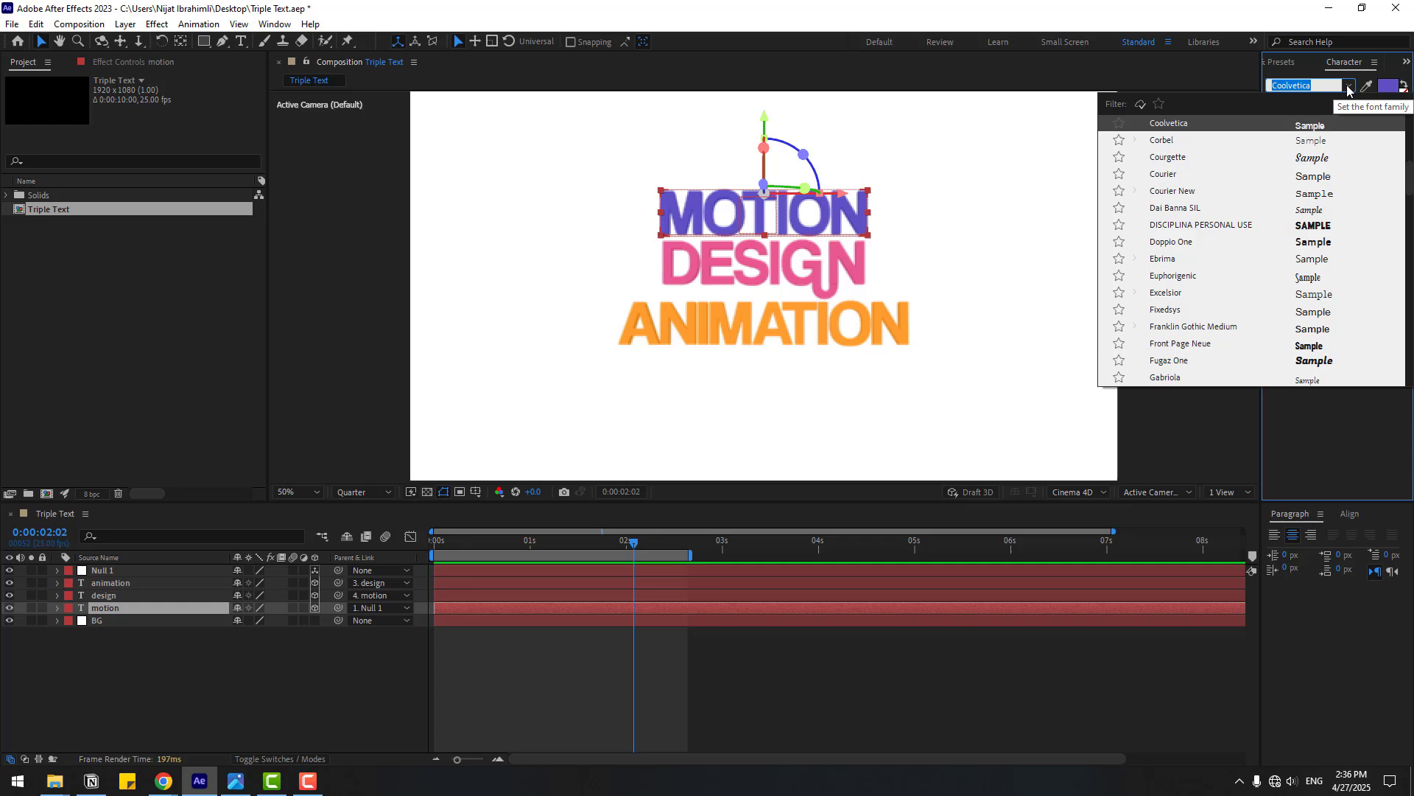
pyautogui.click(1205, 226)
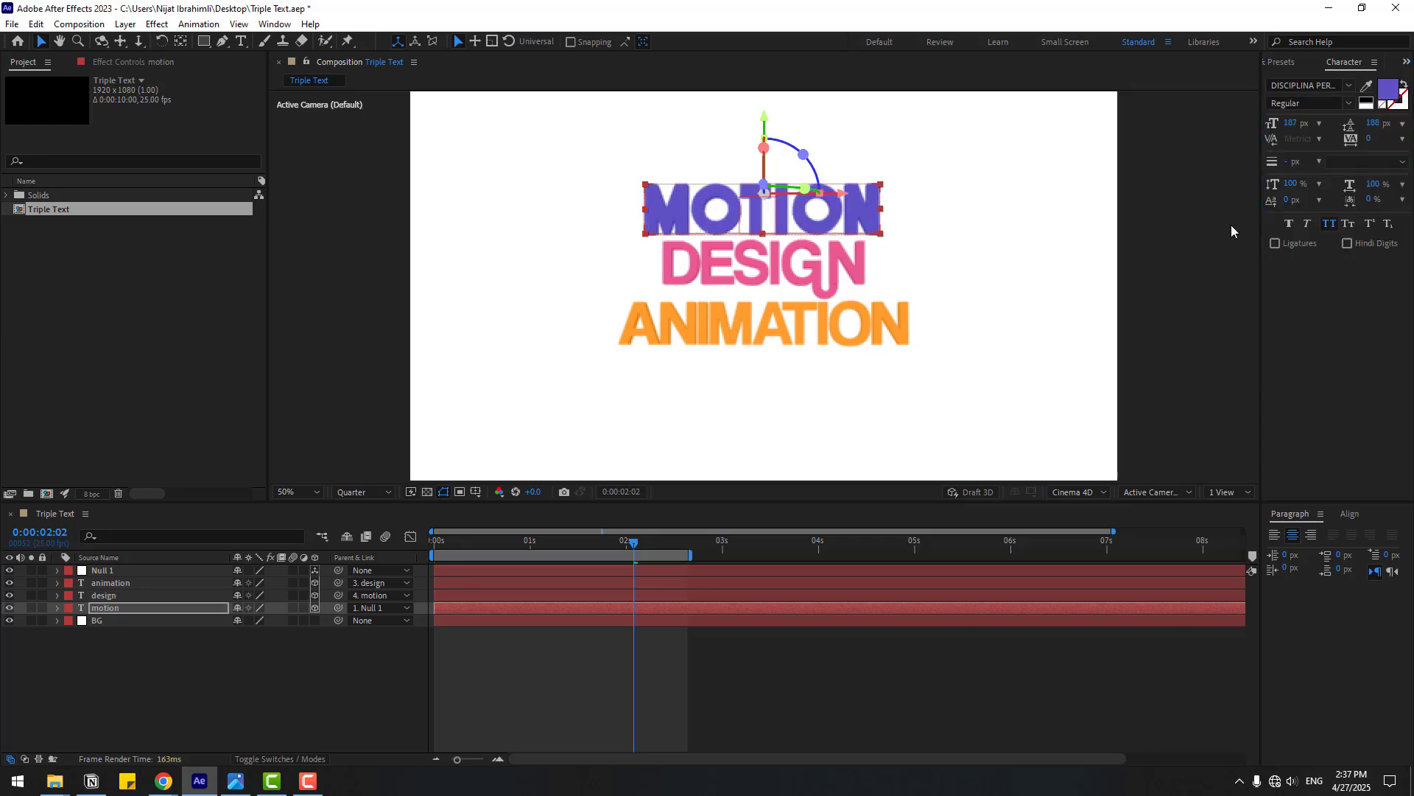
# Change the font of the design and animation text layers to DISCIPLINA PERSONAL USE.
pyautogui.click(96, 596)
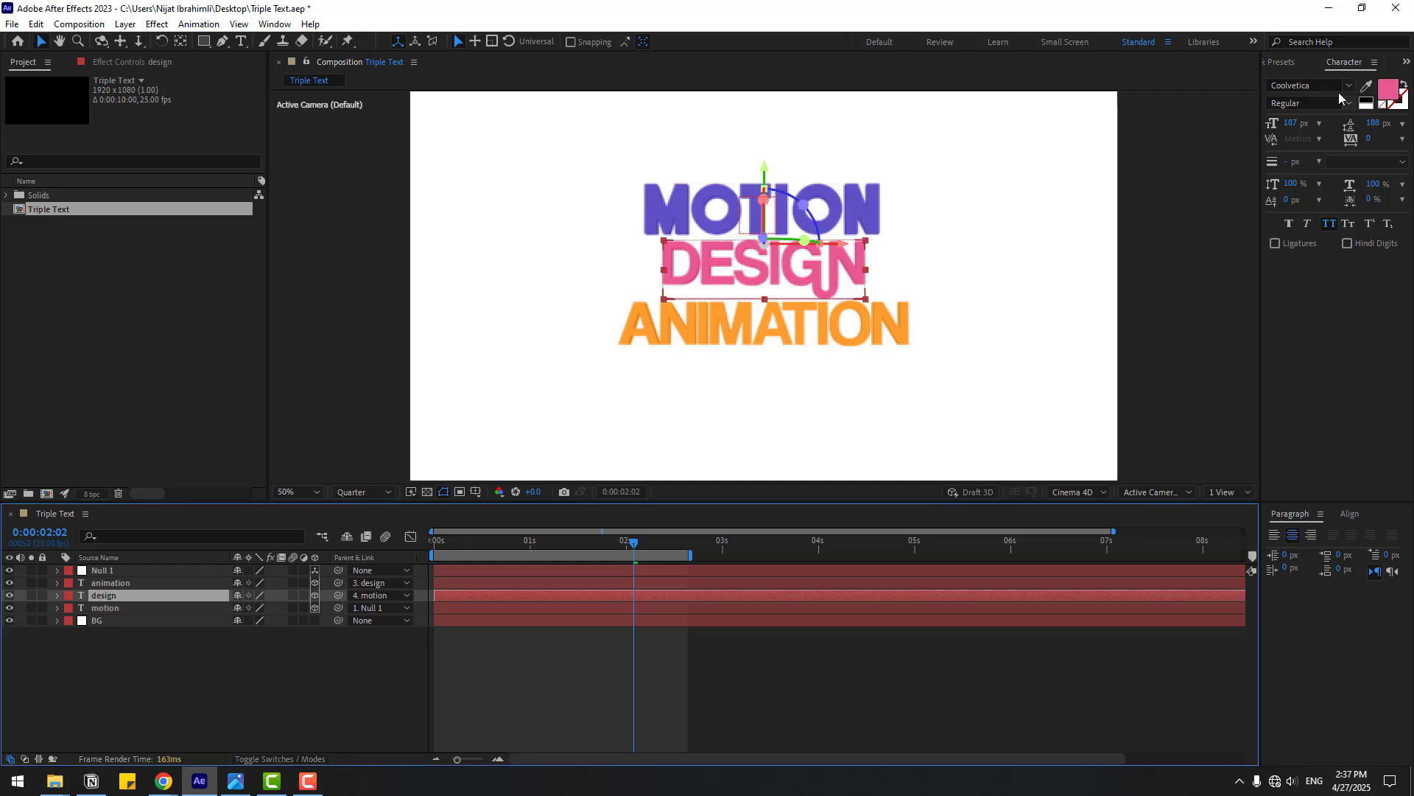
pyautogui.click(1350, 86)
pyautogui.click(1173, 226)
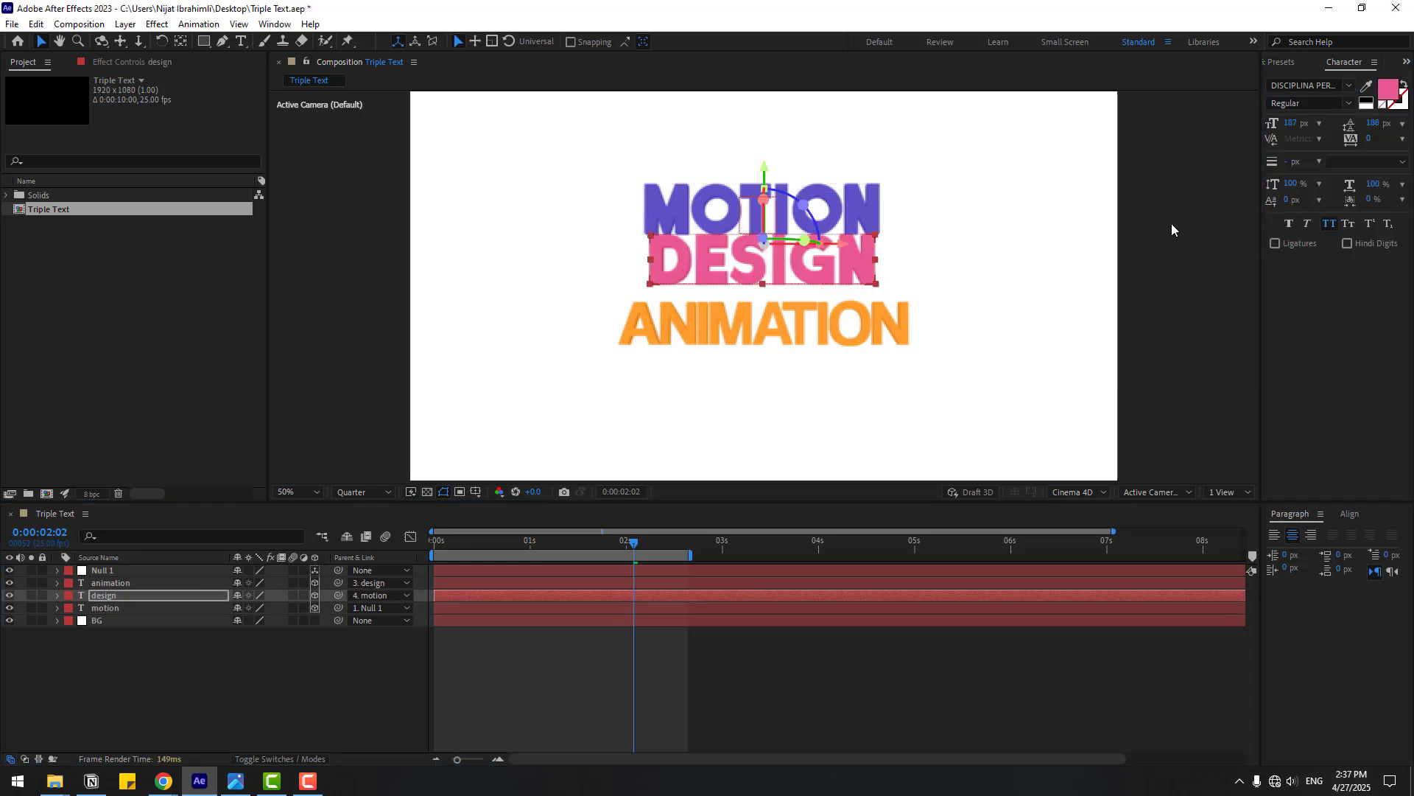
pyautogui.click(809, 336)
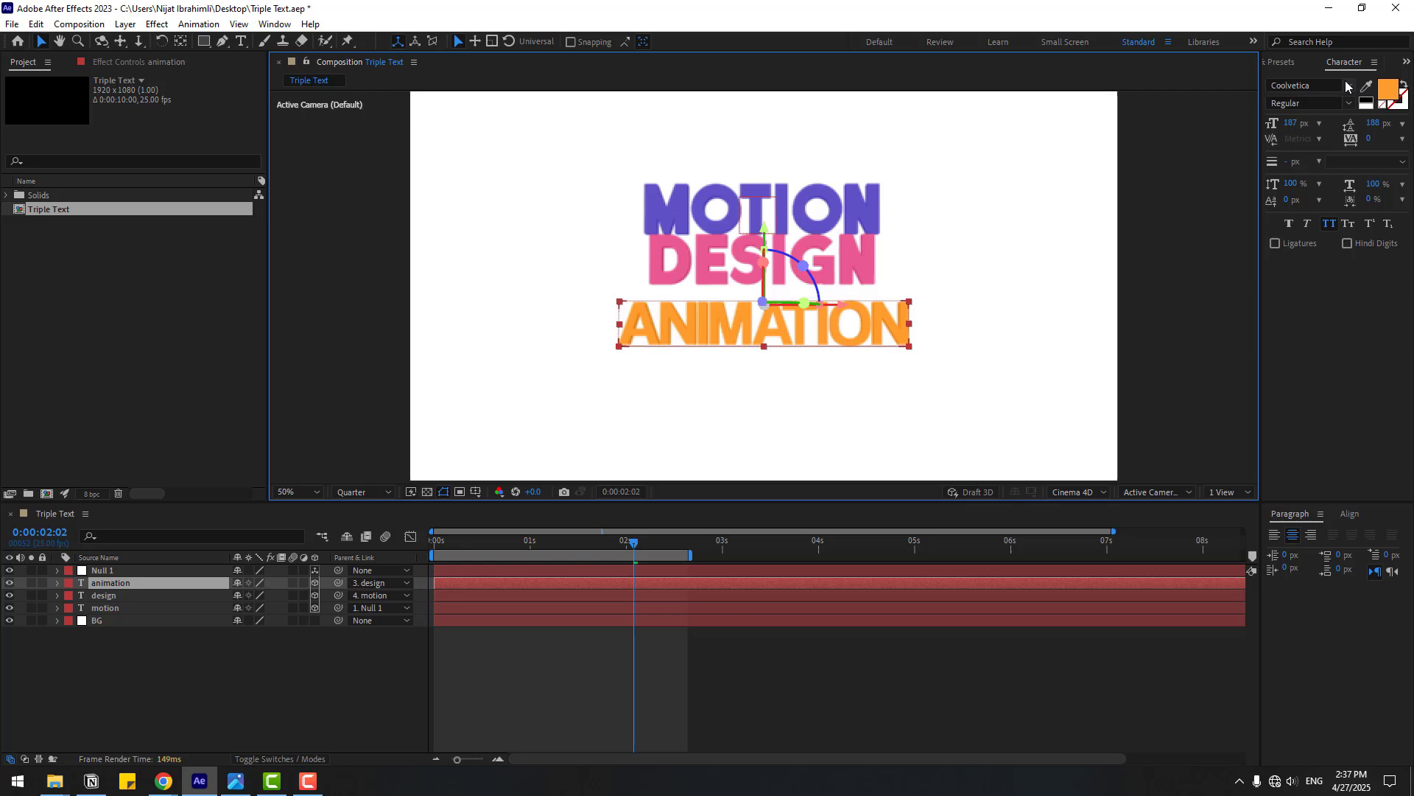
pyautogui.click(1350, 86)
pyautogui.click(1200, 225)
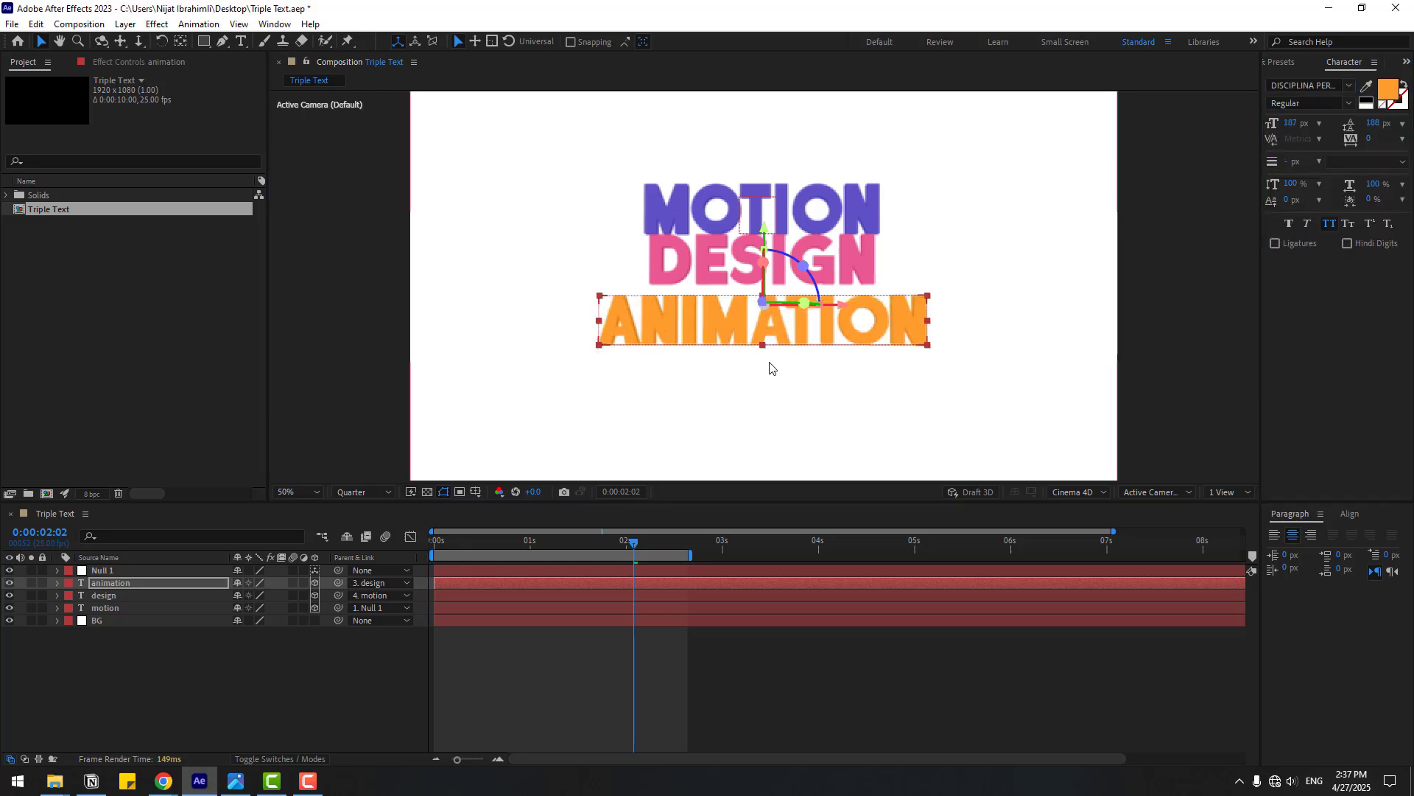
# Move the animation text layer up along its Y axis to close the gap beneath the design text.
pyautogui.click(705, 257)
pyautogui.click(720, 343)
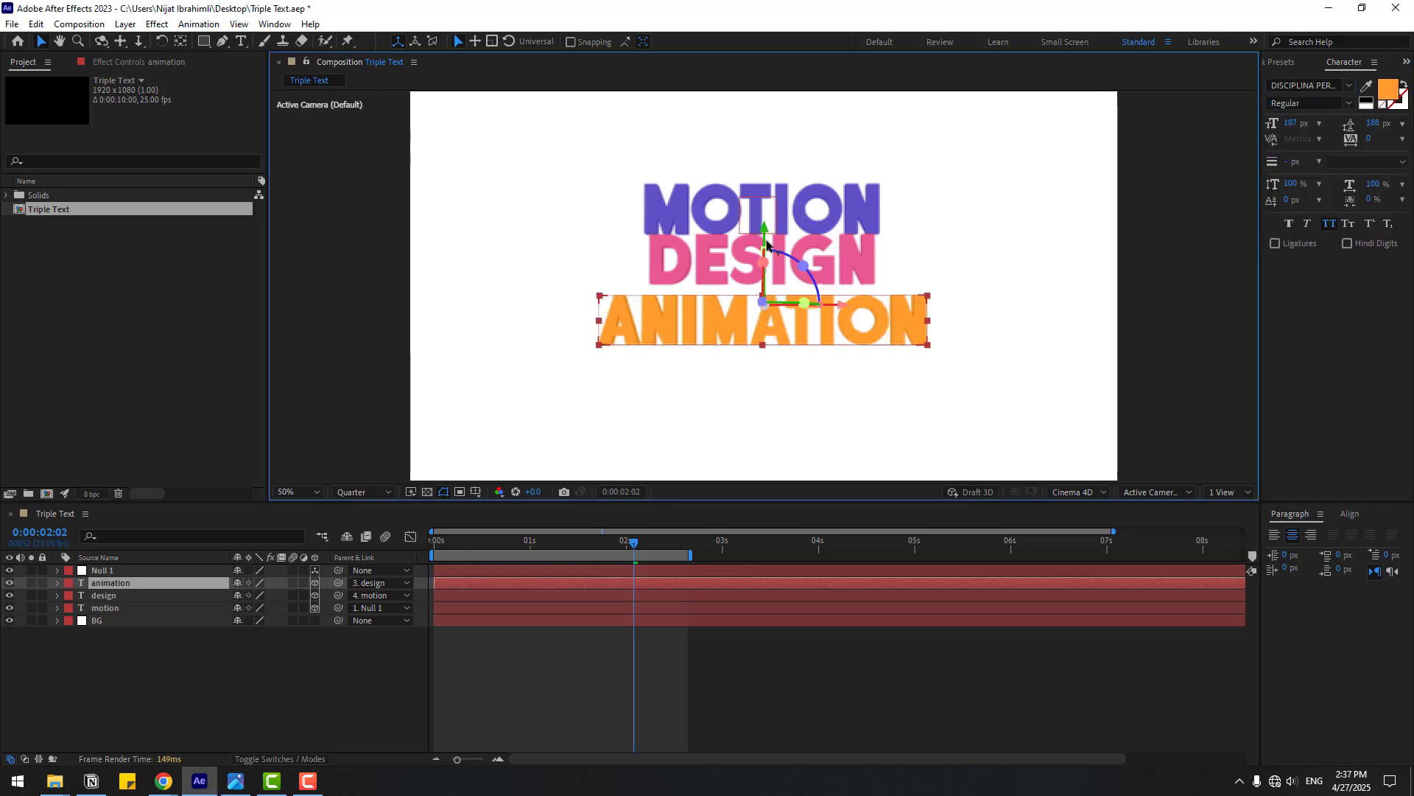
pyautogui.moveTo(766, 236); pyautogui.dragTo(767, 228)
pyautogui.click(784, 635)
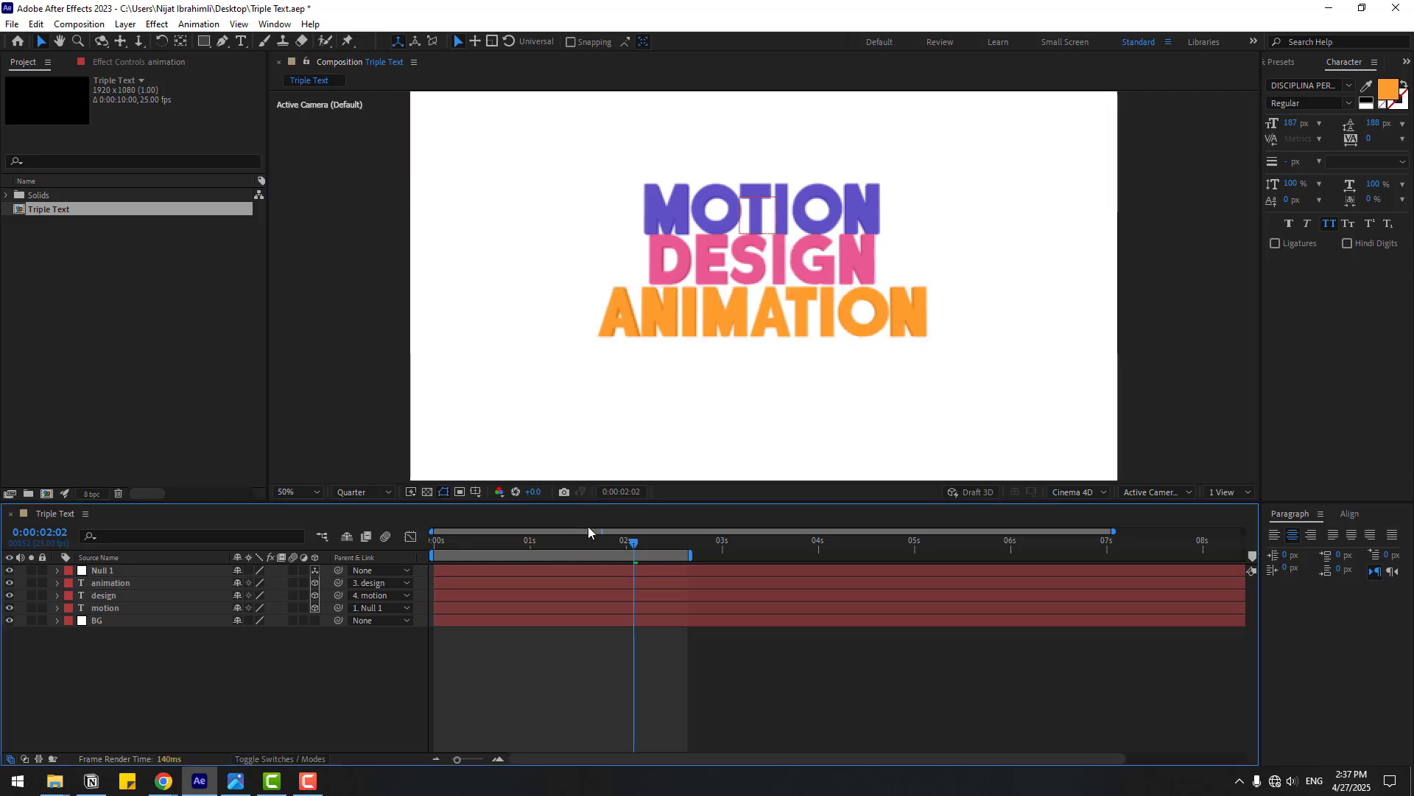
# Nudge the design text layer slightly down to even the line spacing, and preview the animation from the first frame.
pyautogui.click(741, 255)
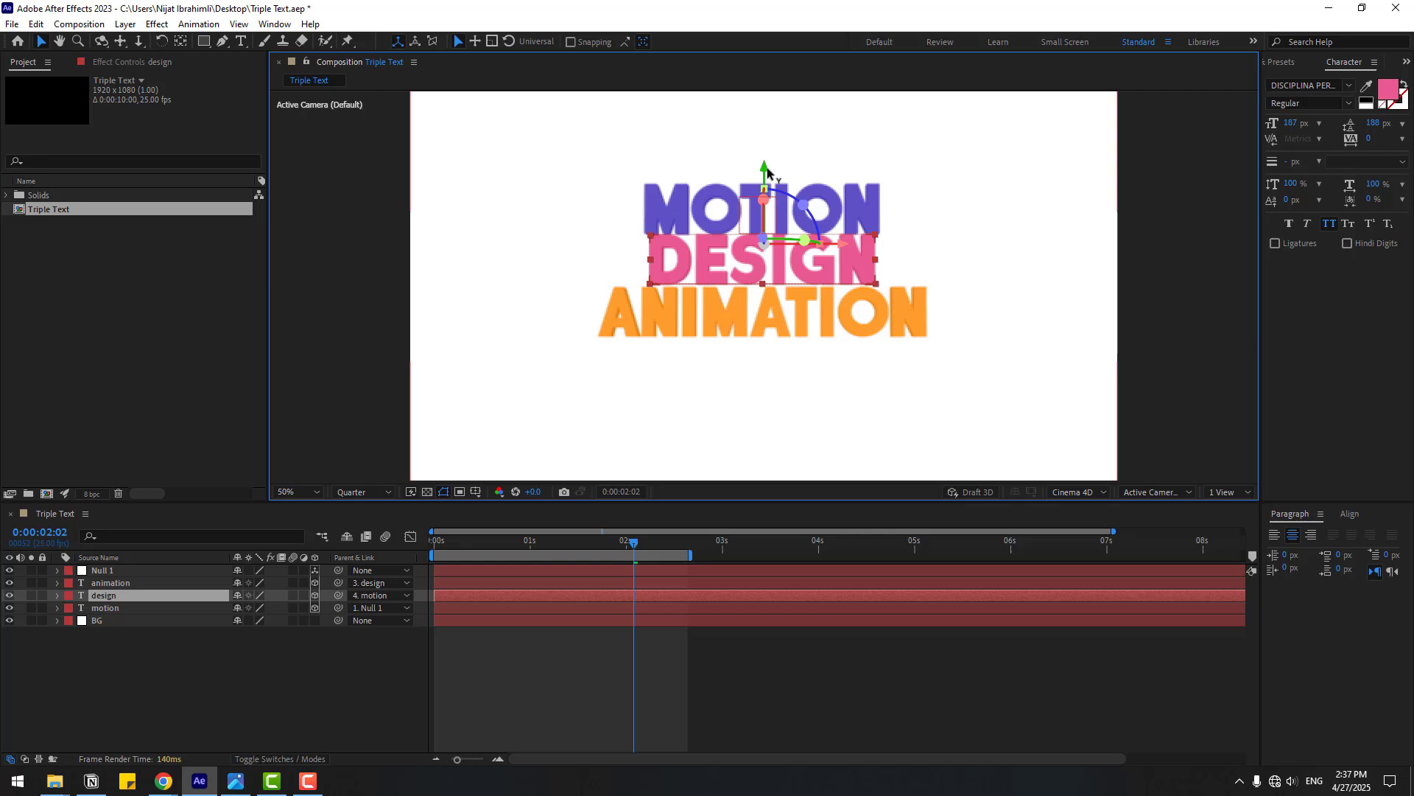
pyautogui.click(795, 667)
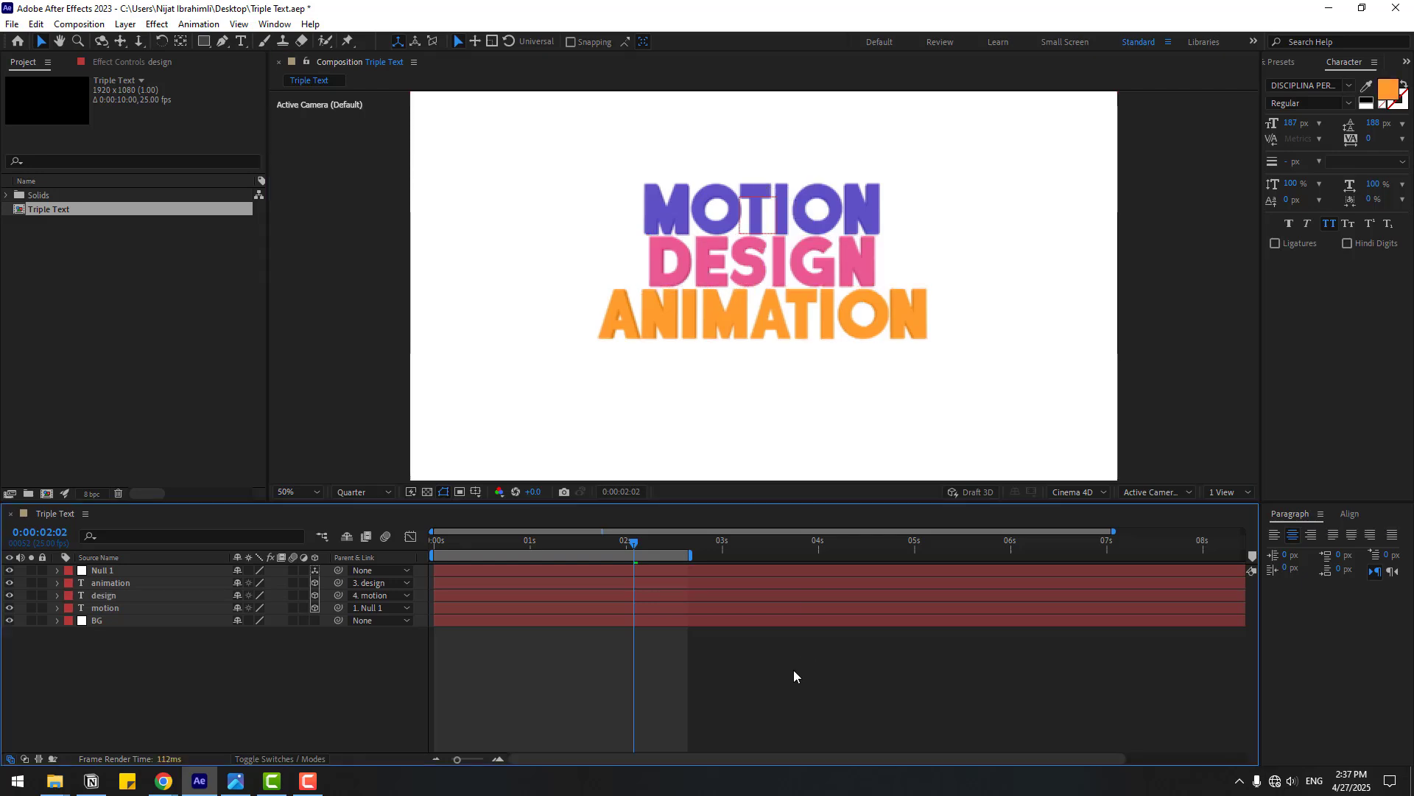
pyautogui.moveTo(634, 542); pyautogui.dragTo(436, 541)
pyautogui.press('space')
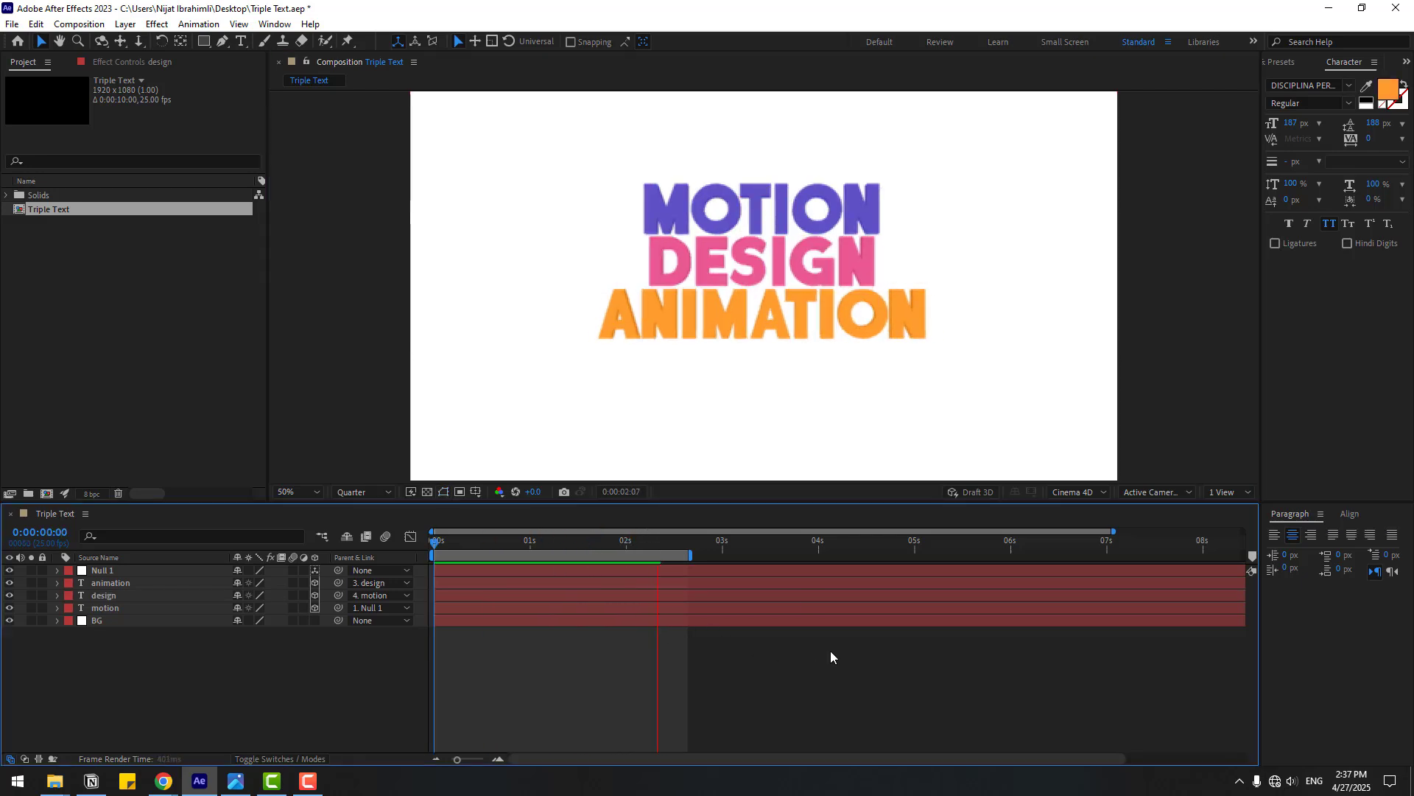